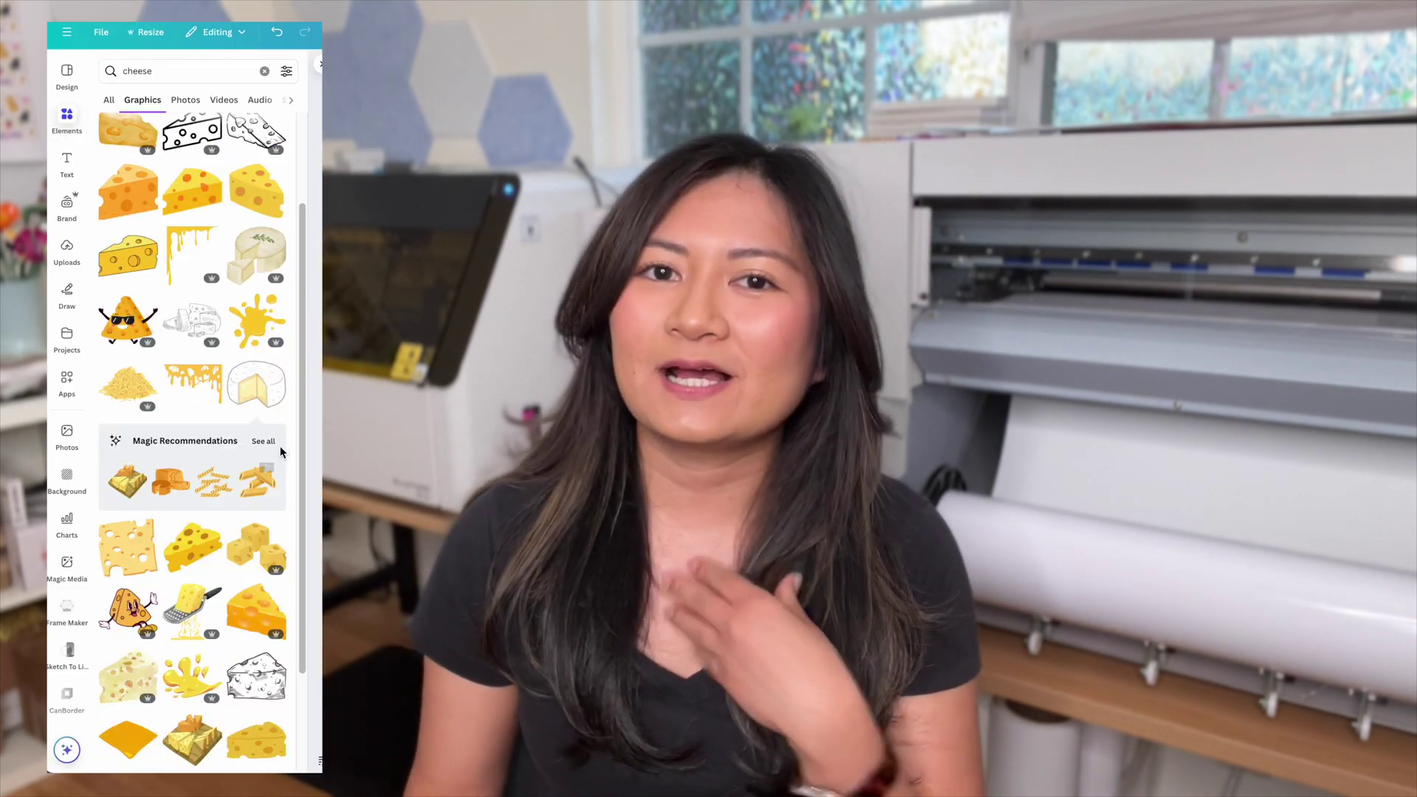
Browse the full set of magic recommendations for the cheese graphic
click(272, 443)
scroll(187, 292, down, 10)
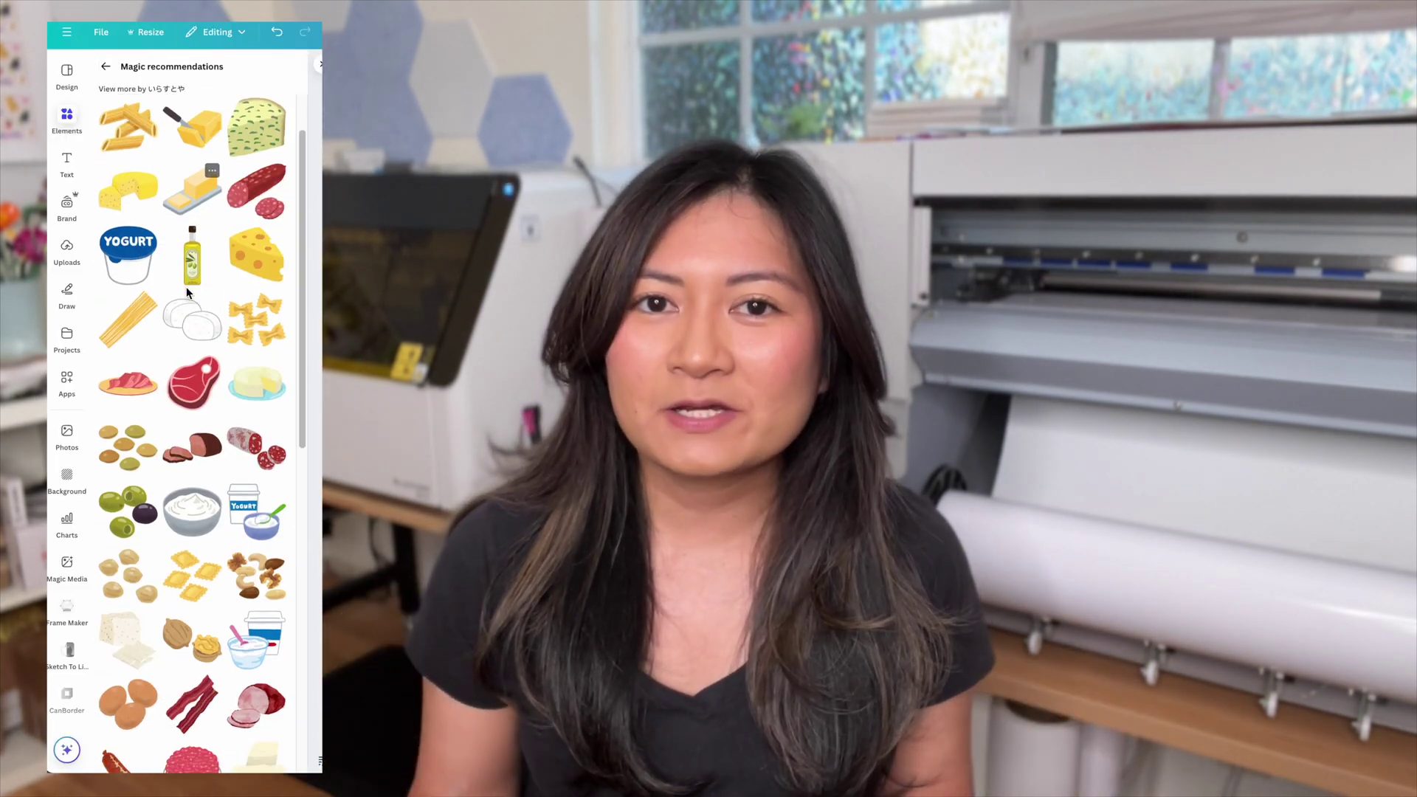
scroll(188, 307, down, 5)
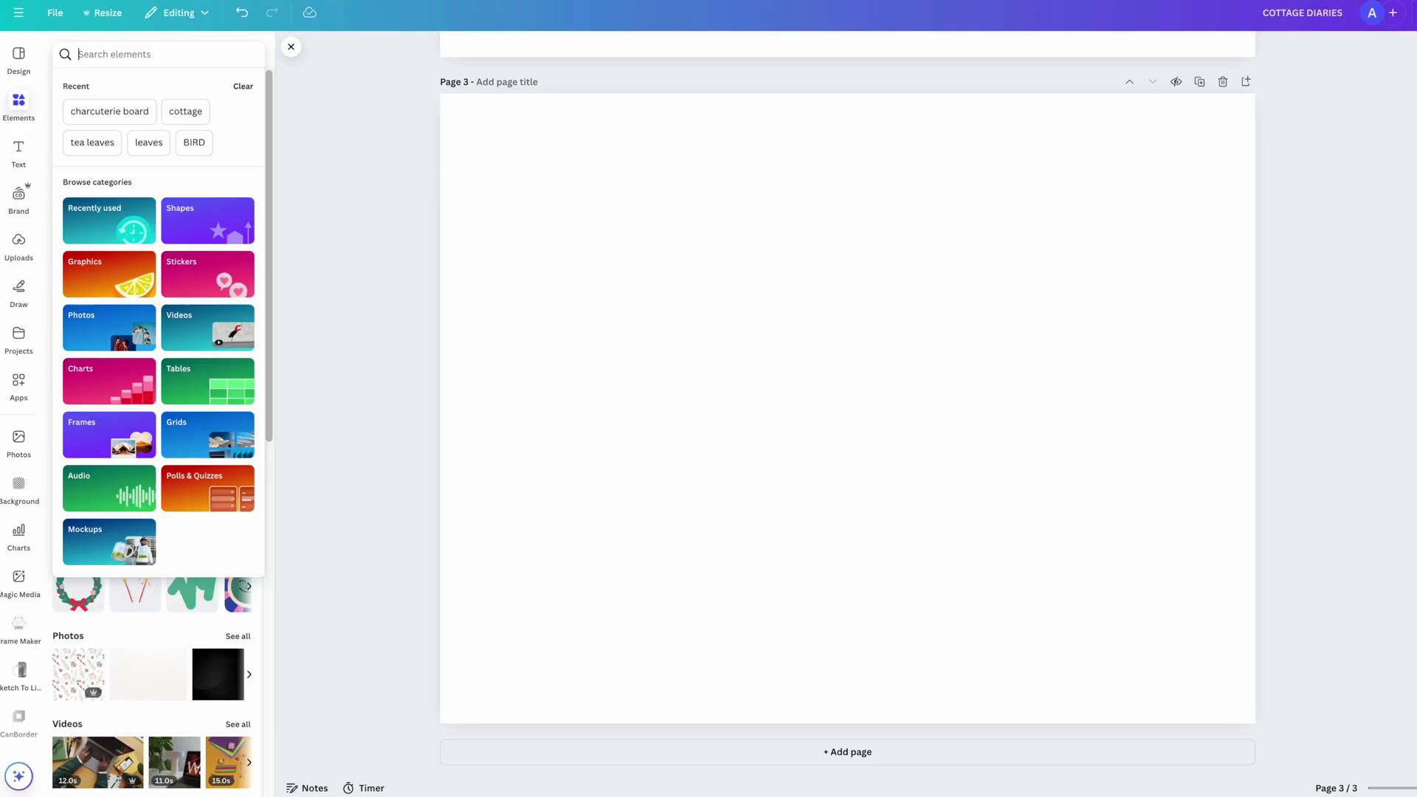
Search the graphics for "charcuterie board" and add the plain watercolor wooden board with a handle to page 3
text(charcut)
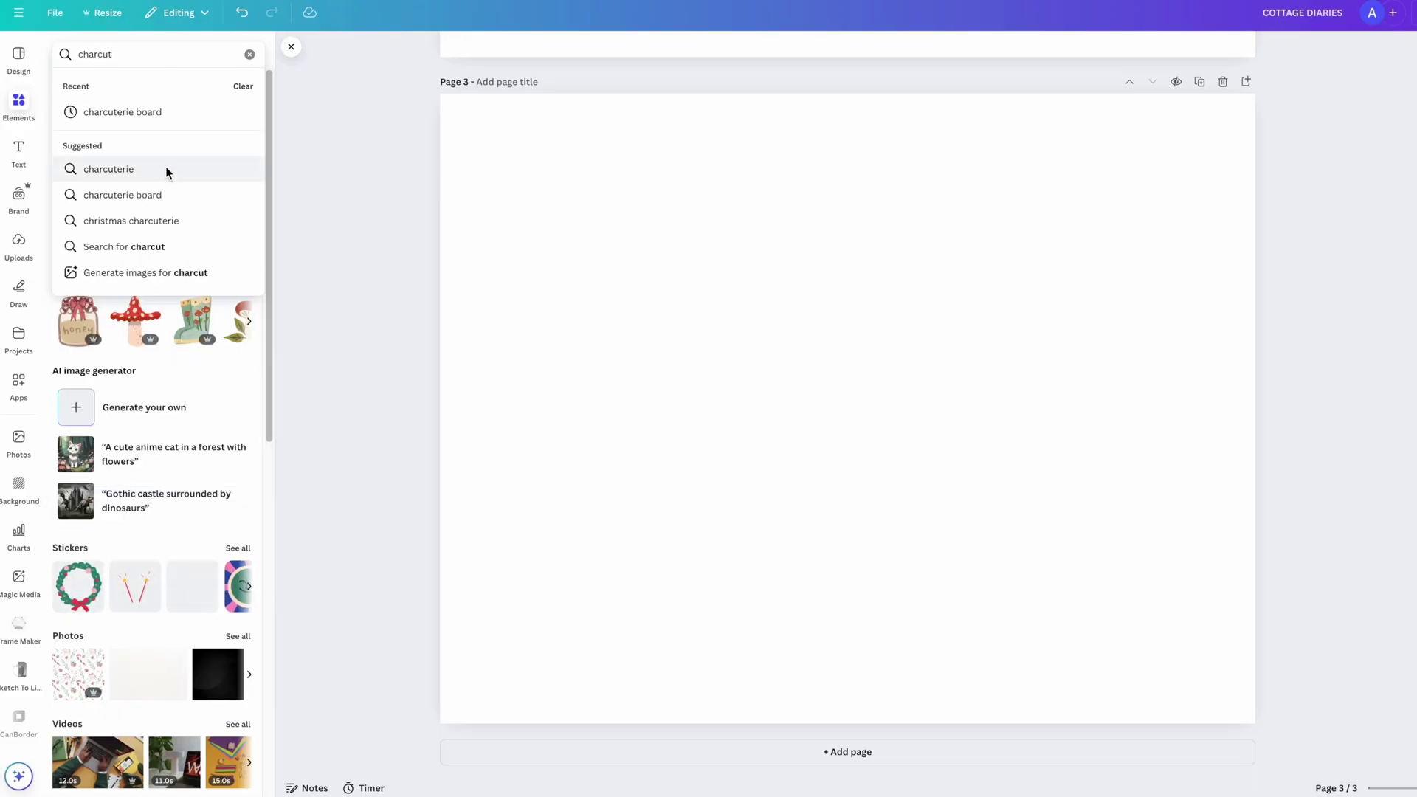
click(165, 193)
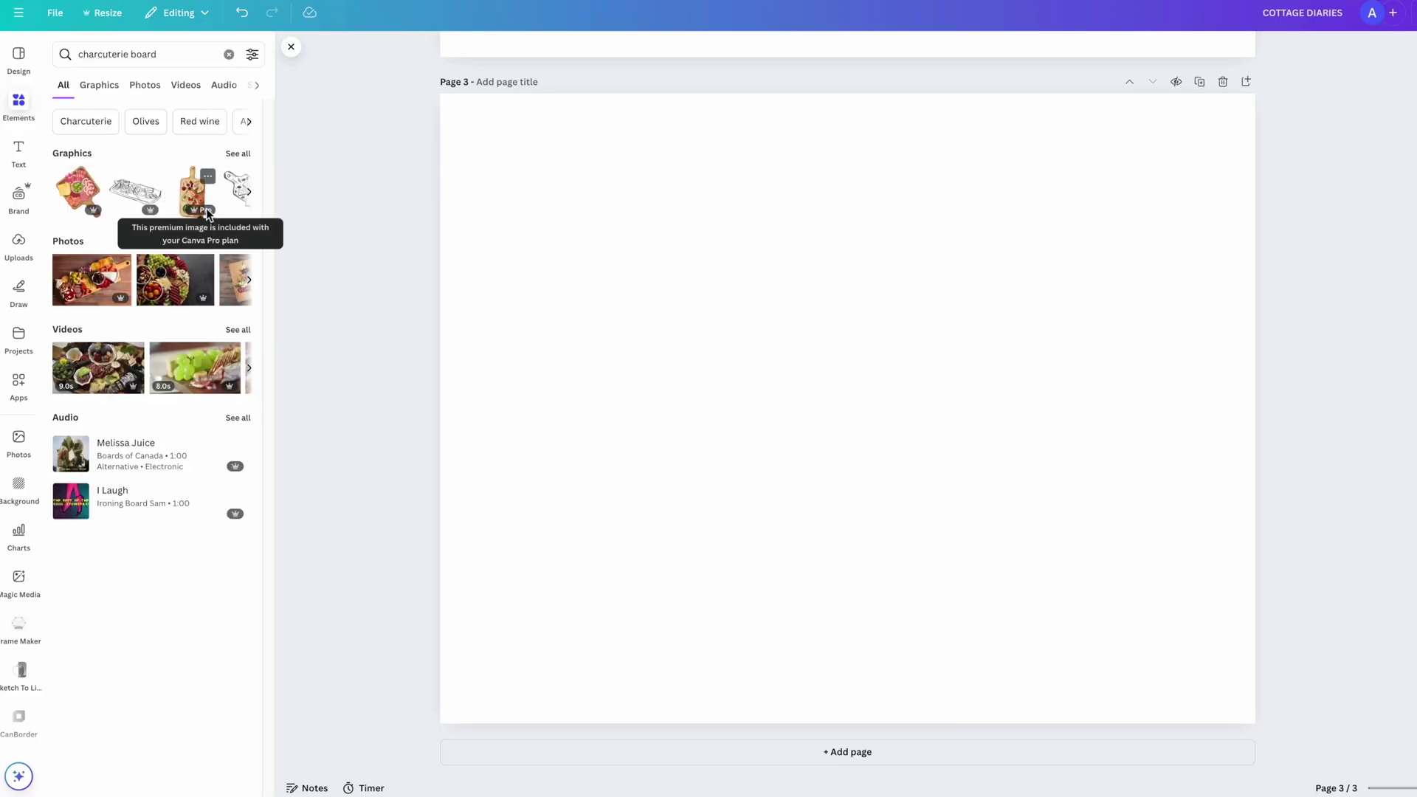
click(235, 154)
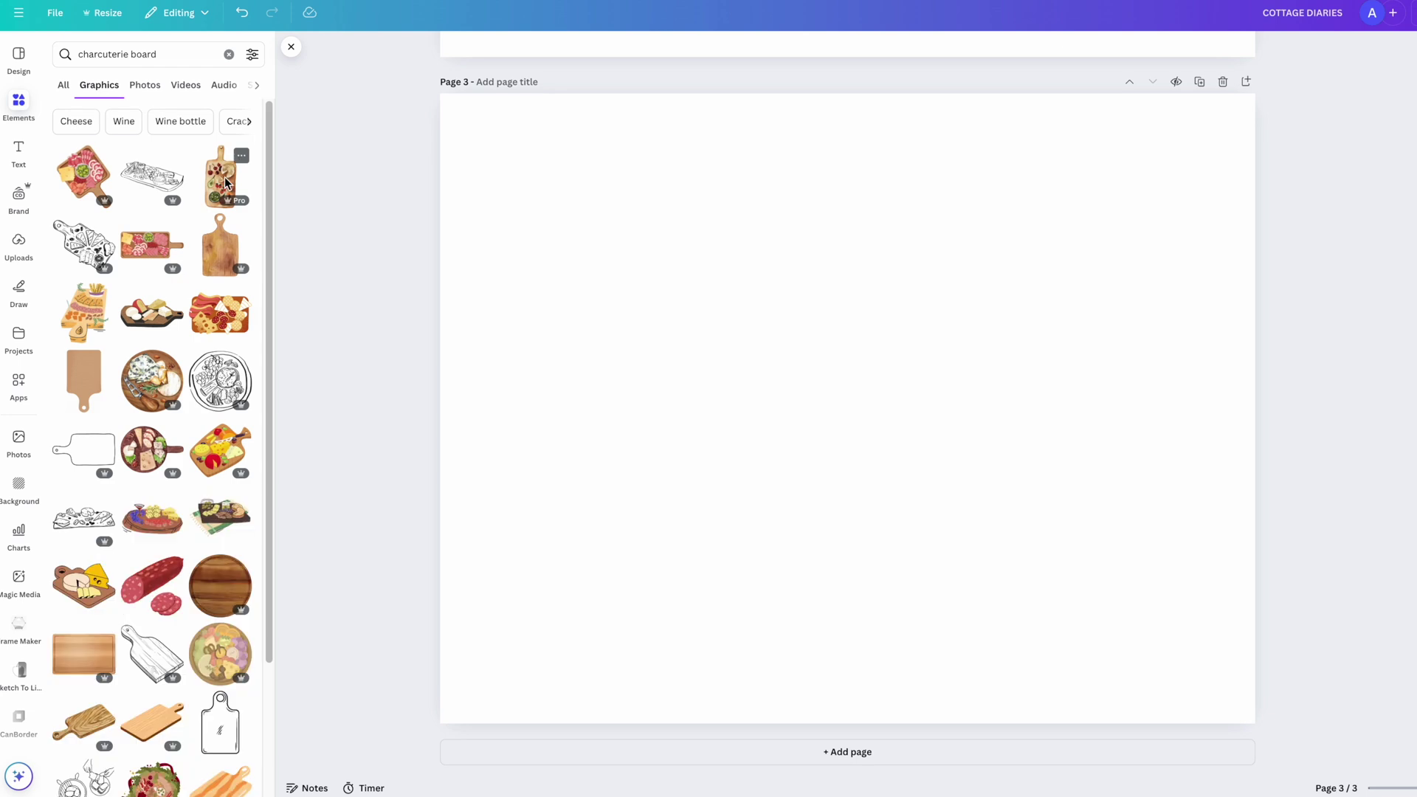
click(214, 244)
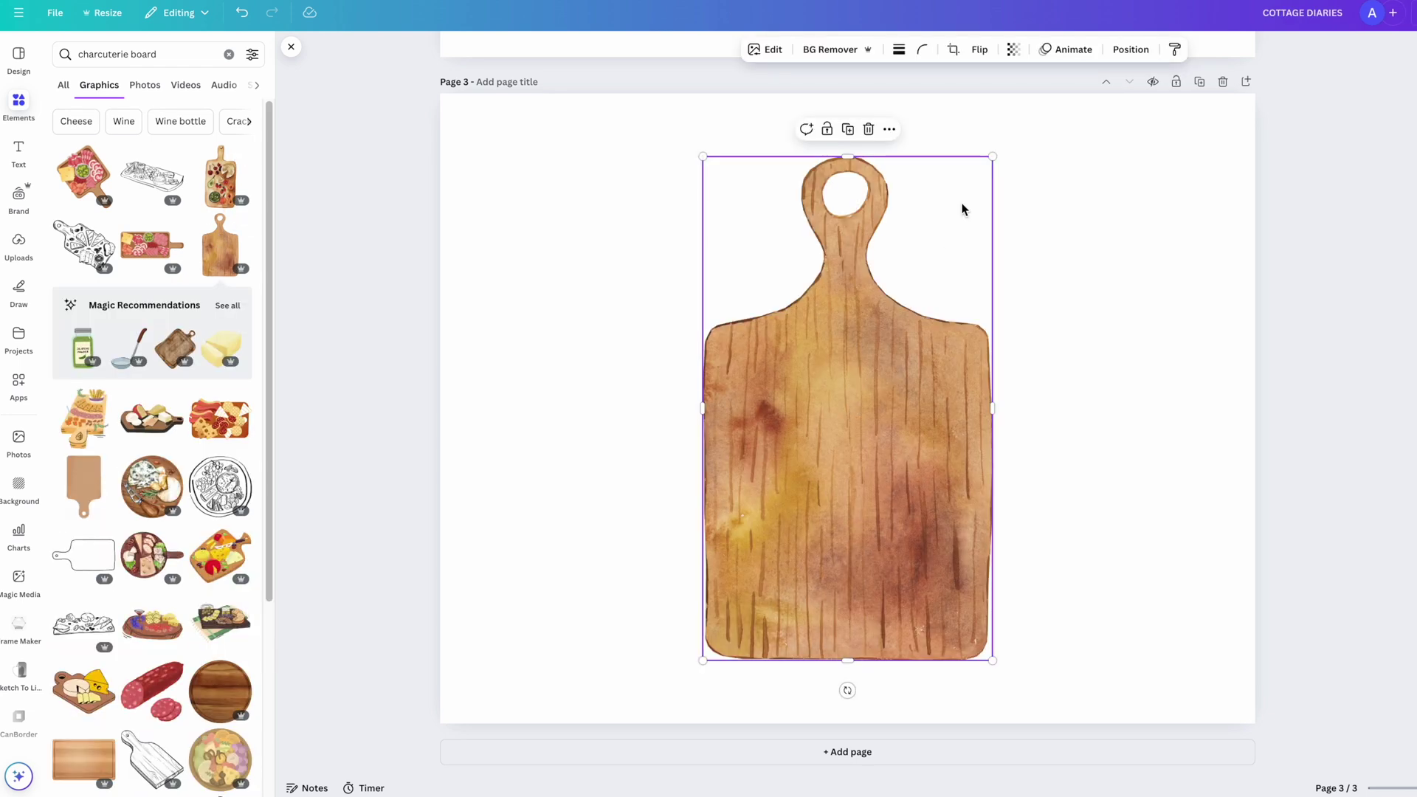
Rotate the wooden board so its handle points right and enlarge it to nearly the full page width
drag(847, 693, 521, 401)
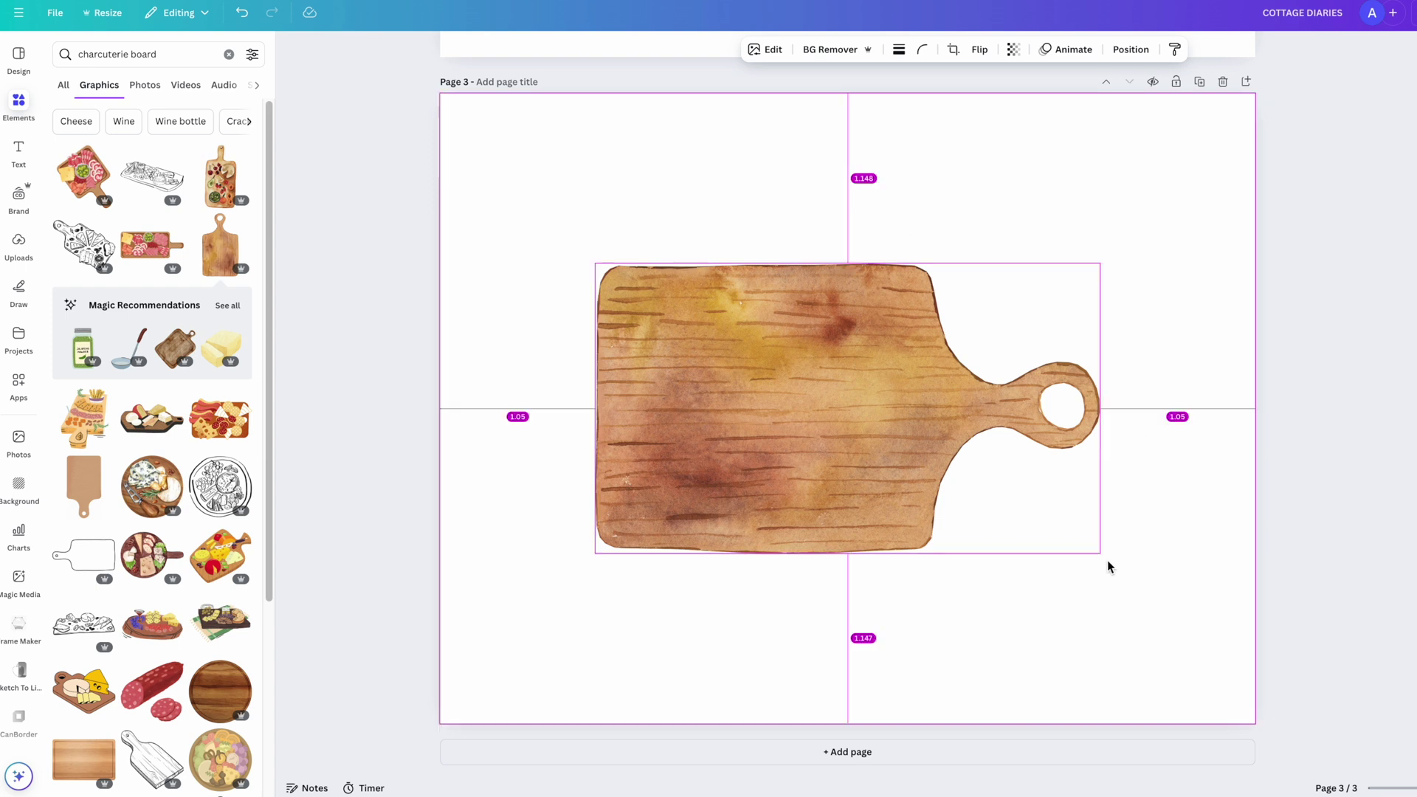
drag(1100, 553, 1224, 626)
click(1331, 593)
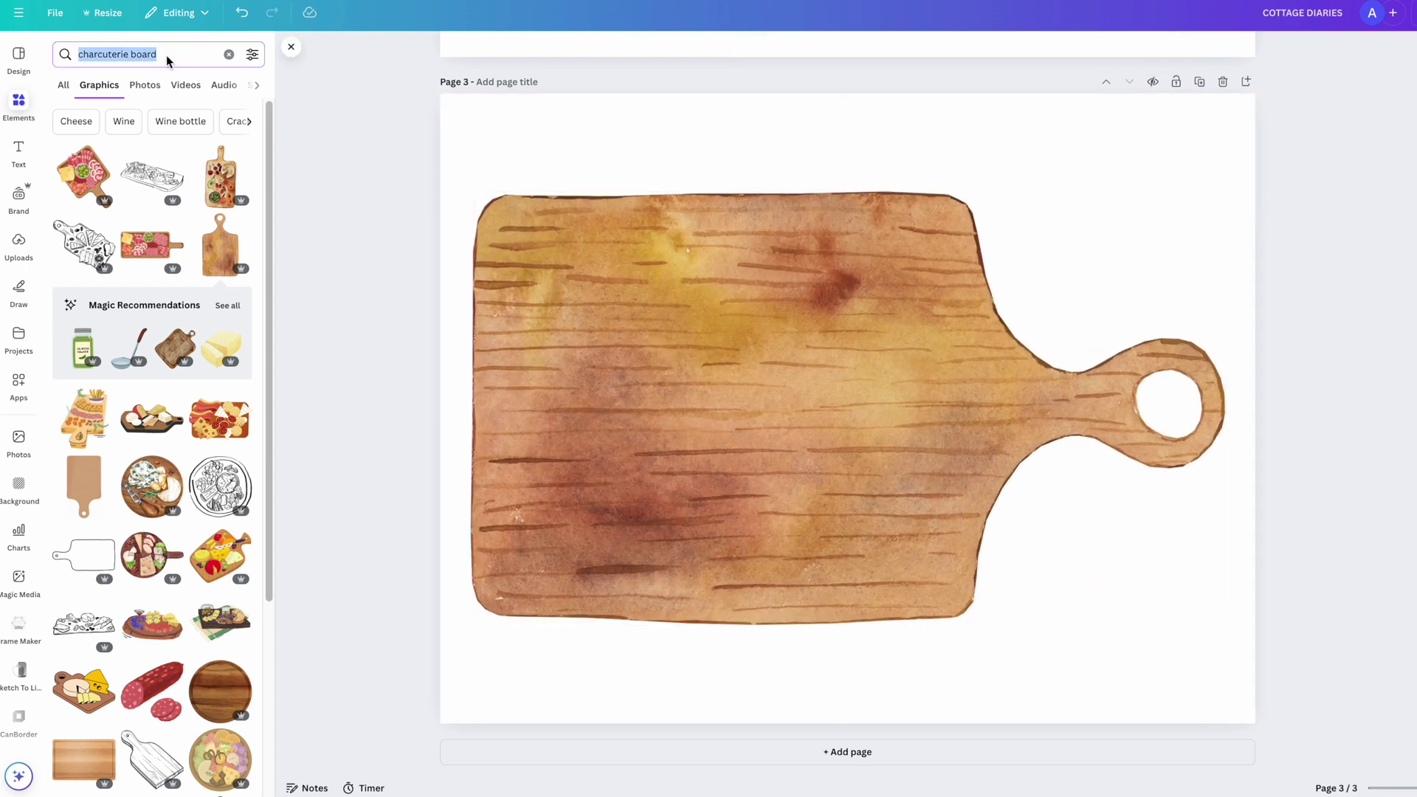
Search the graphics for "cheese" and add the white cheese wheel with a cut wedge to the board's upper right
text(chee)
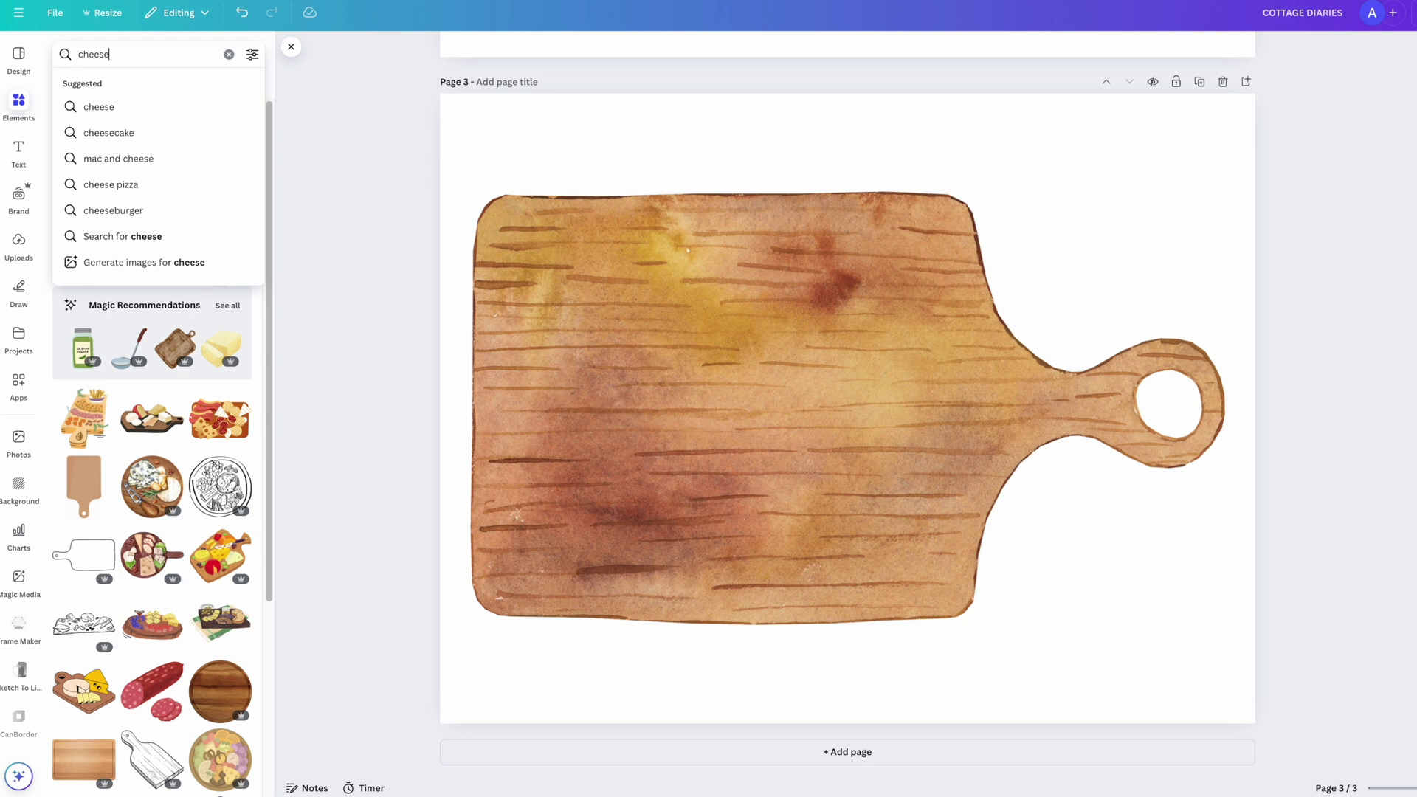
text(se)
key(Return)
scroll(222, 462, down, 1)
click(221, 482)
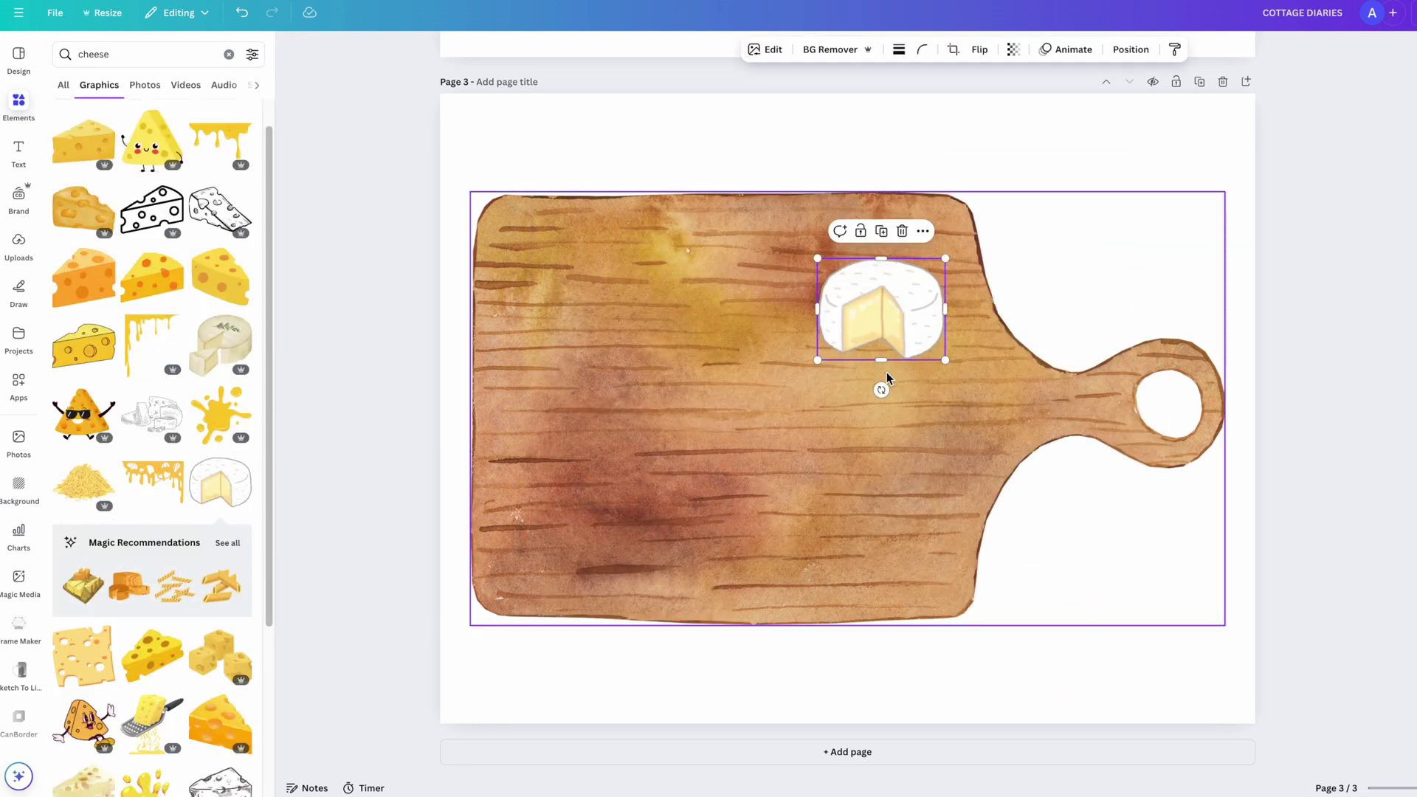
Search the graphics for "salami" and place the row of salami slices, resized, on the board's lower right
scroll(151, 443, down, 1)
click(148, 54)
text(salami)
key(Return)
scroll(156, 389, down, 2)
scroll(156, 389, down, 3)
scroll(156, 369, up, 4)
drag(152, 177, 817, 541)
drag(895, 486, 937, 455)
drag(830, 534, 849, 535)
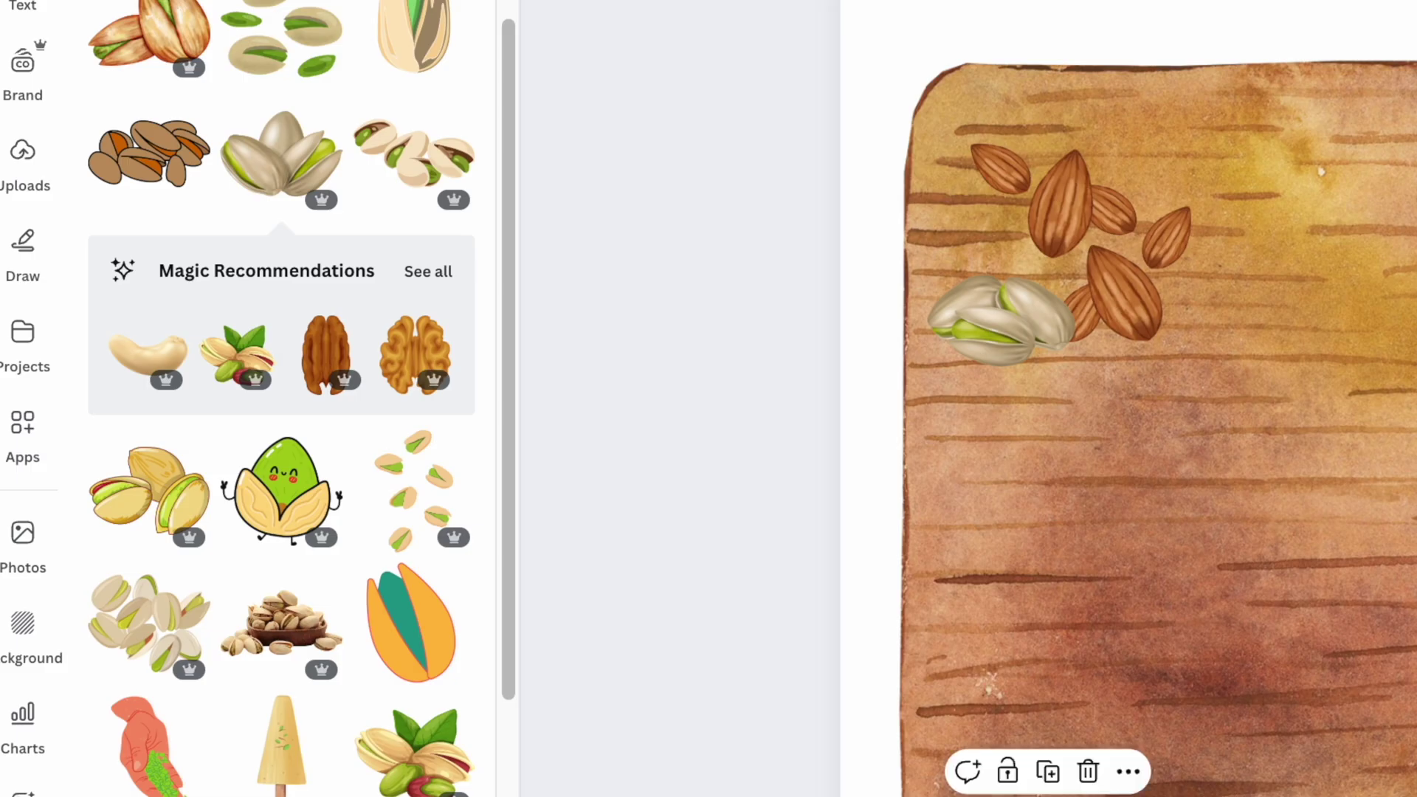
Position the second pistachio graphic below the almonds and add the square crackers to the middle of the board
click(566, 271)
drag(613, 432, 591, 366)
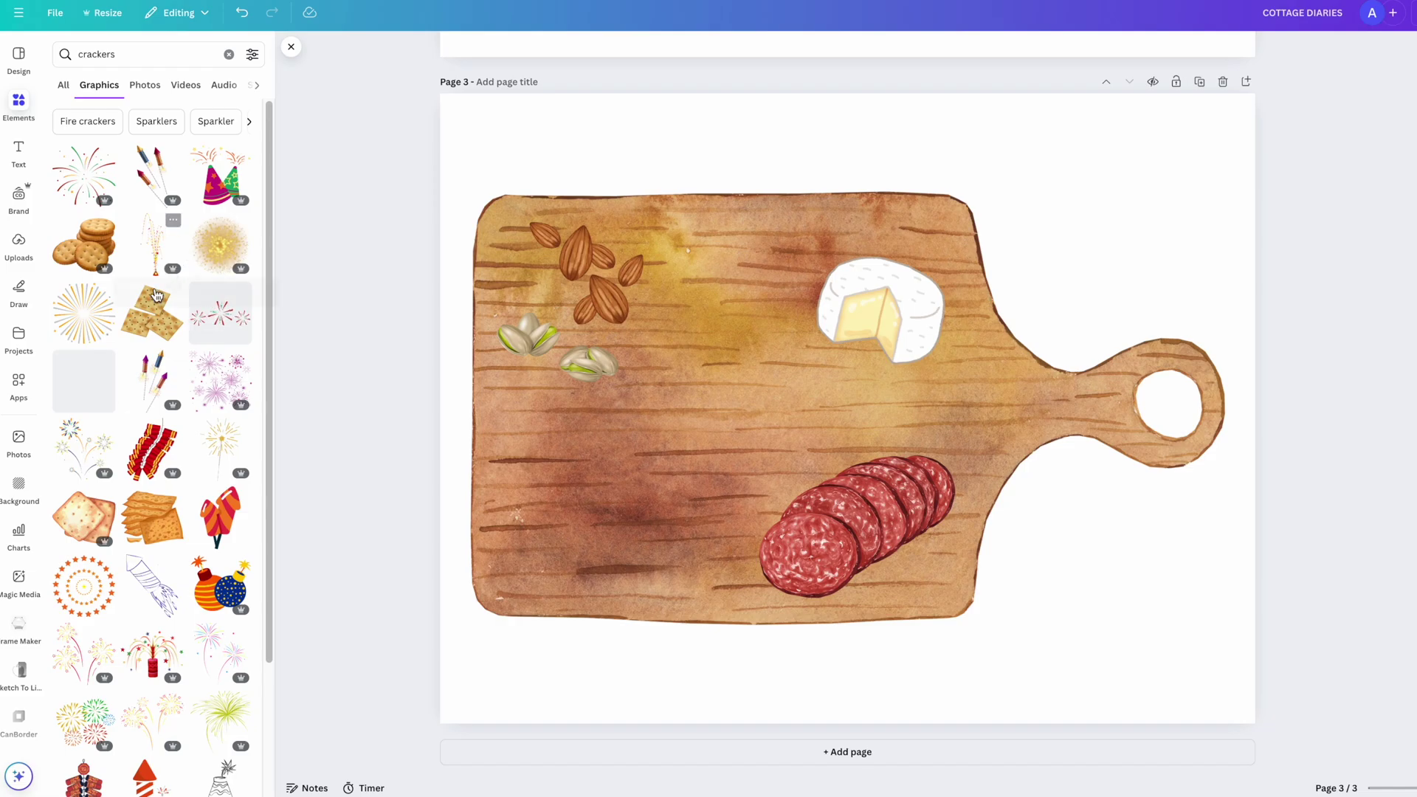
click(156, 295)
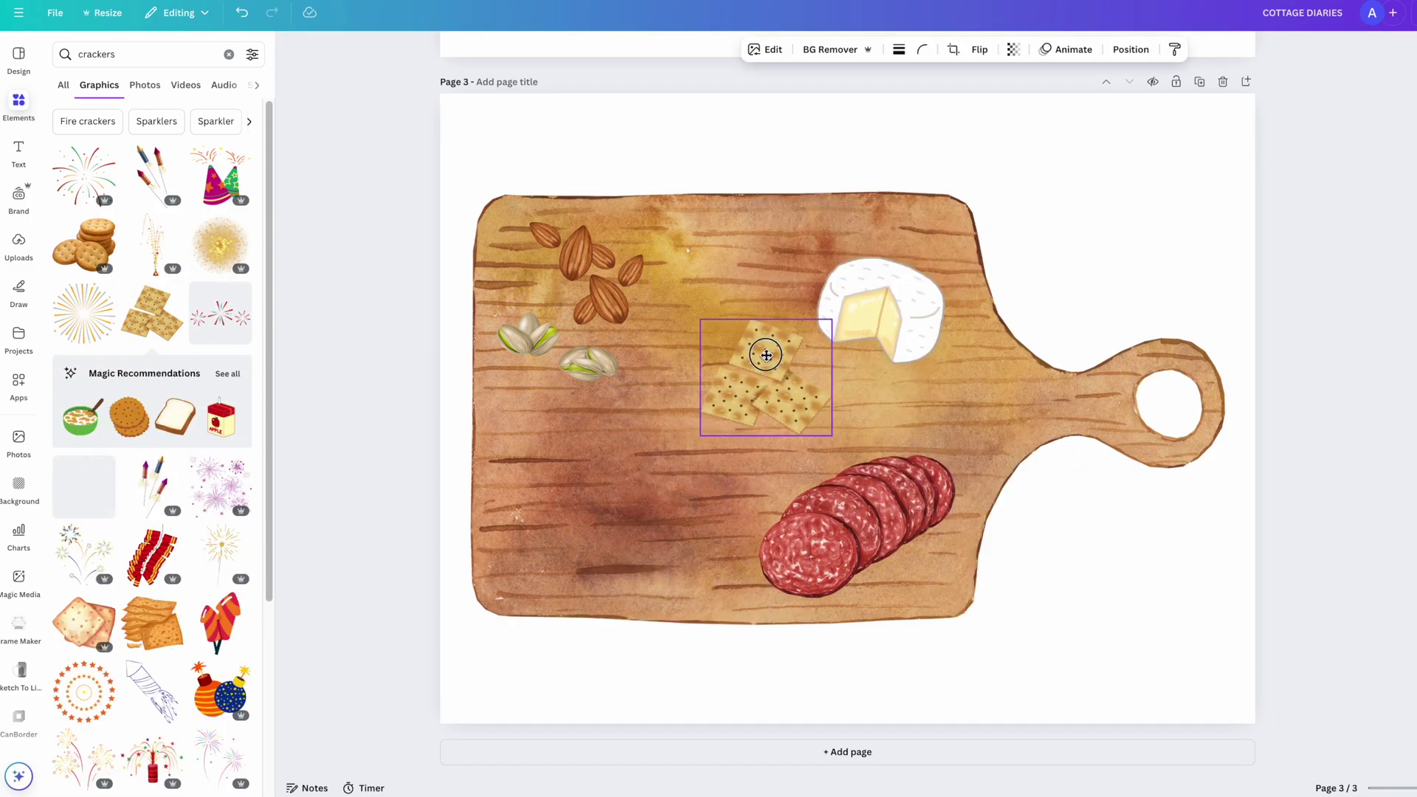
drag(763, 362, 764, 348)
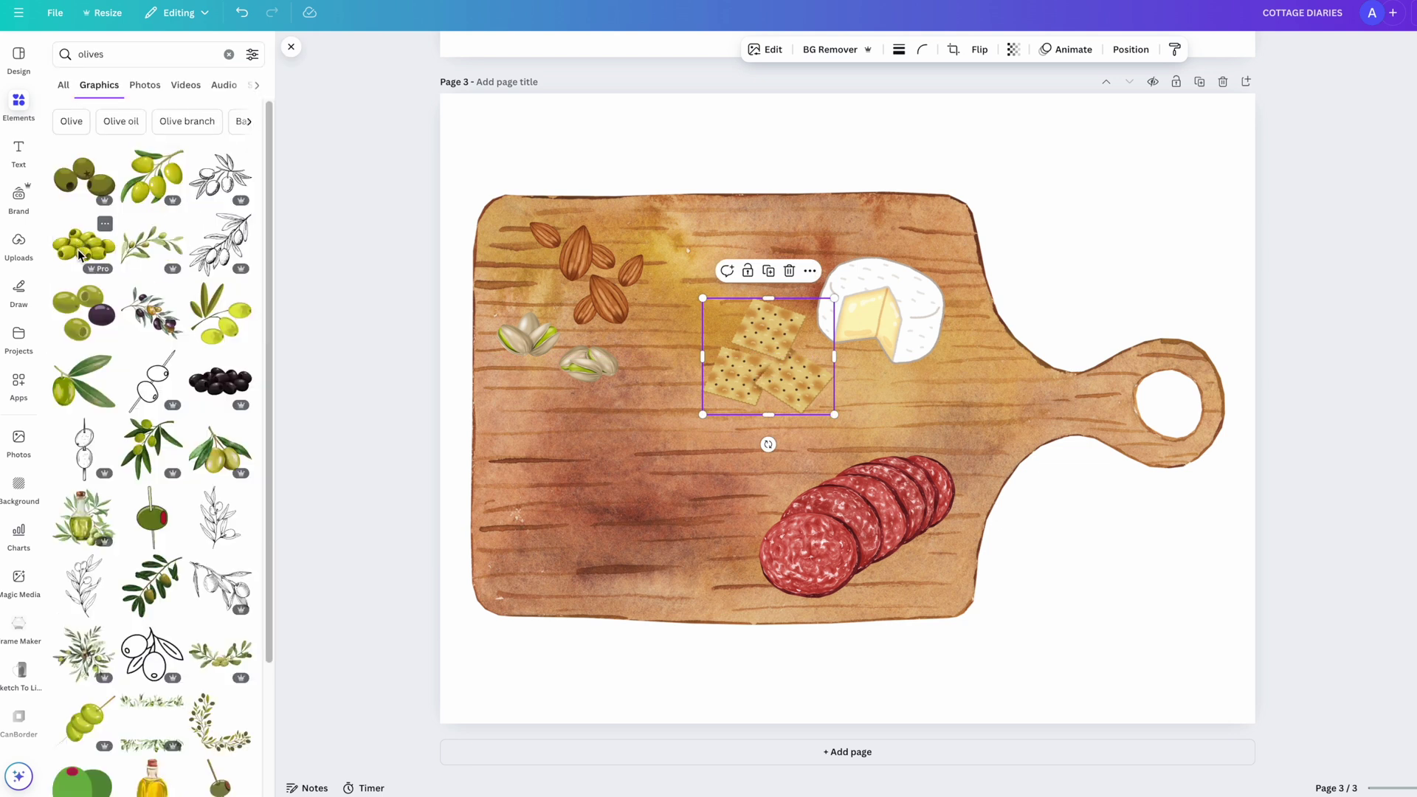
Place the pile of green olives between the white cheese and salami, and arrange the round and square crackers beside the almonds
click(79, 255)
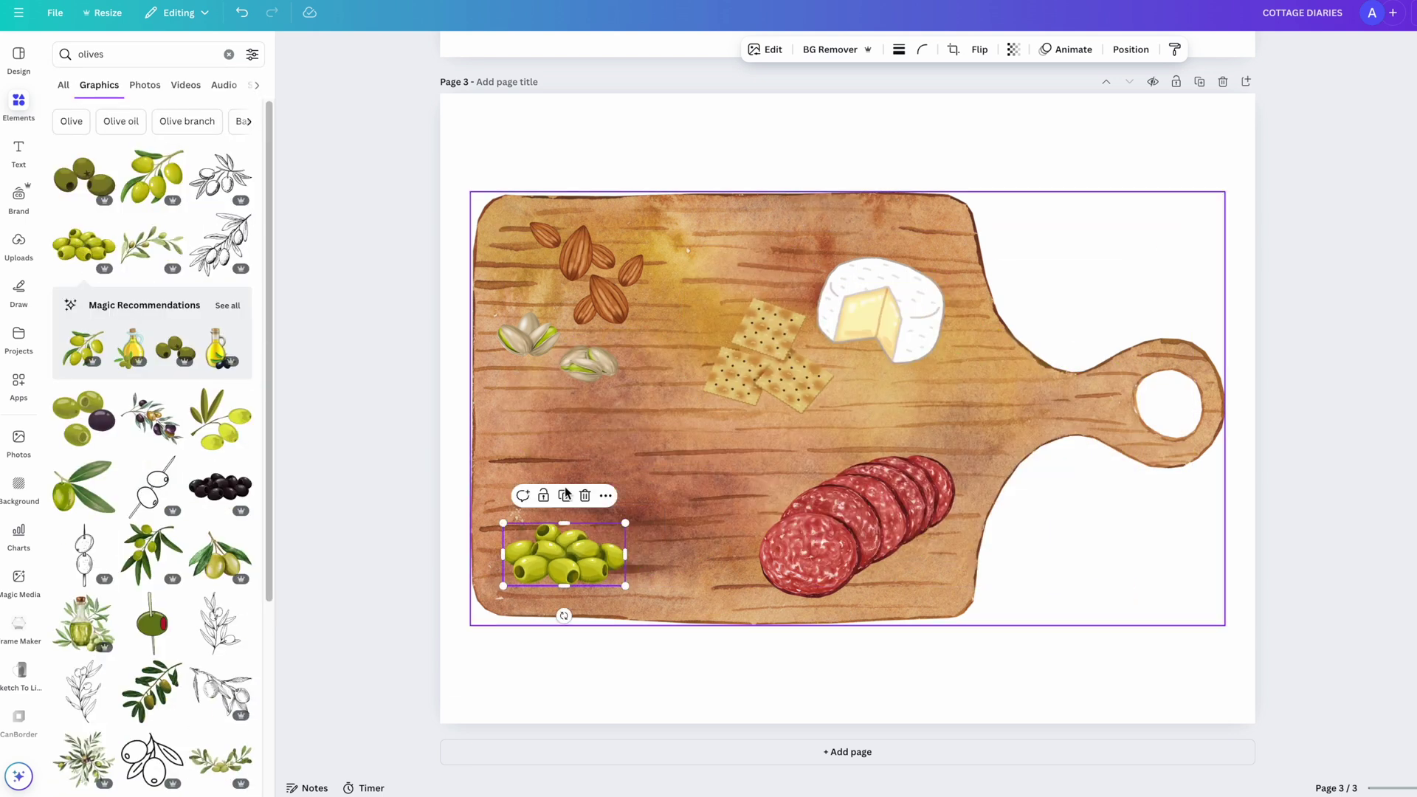
drag(563, 556, 990, 405)
click(771, 347)
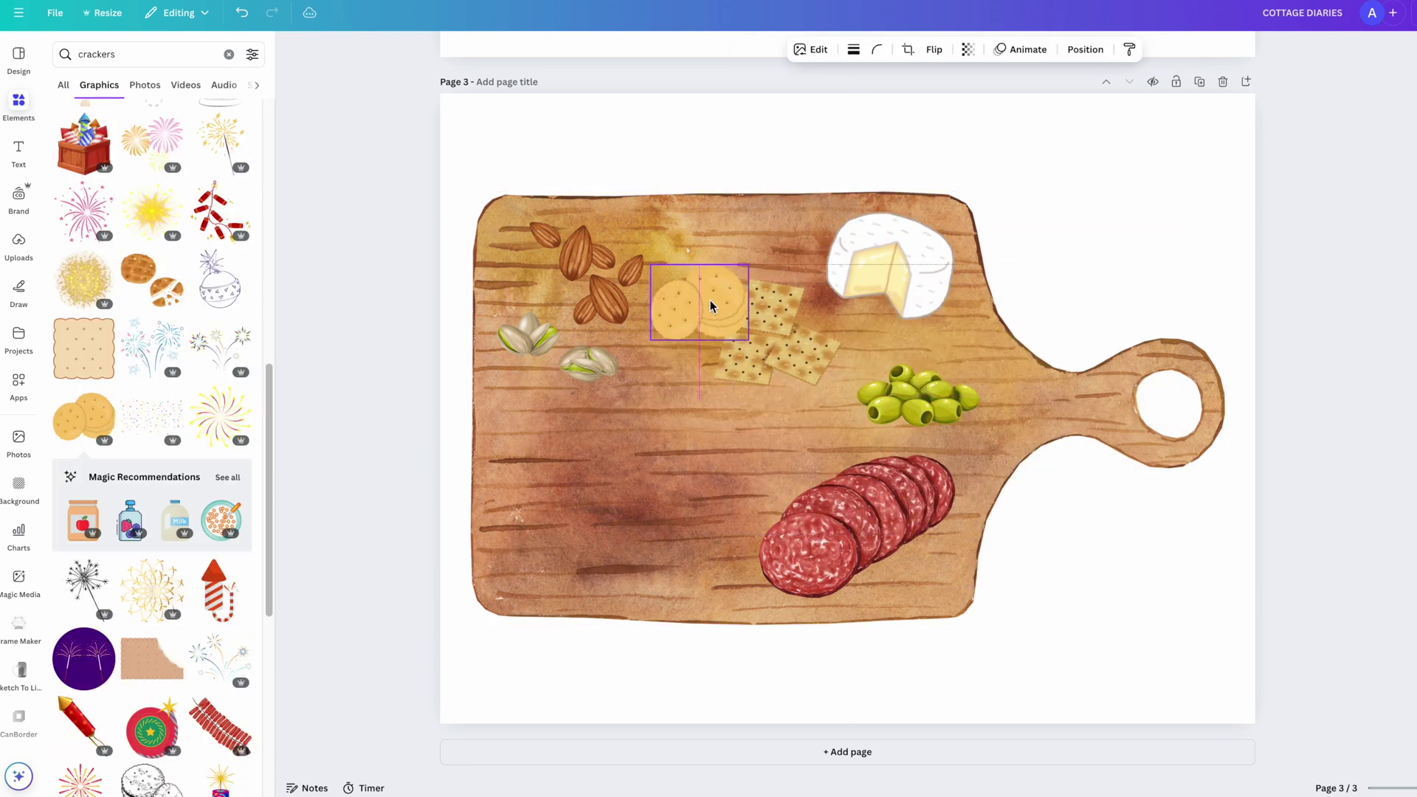
drag(715, 303, 785, 418)
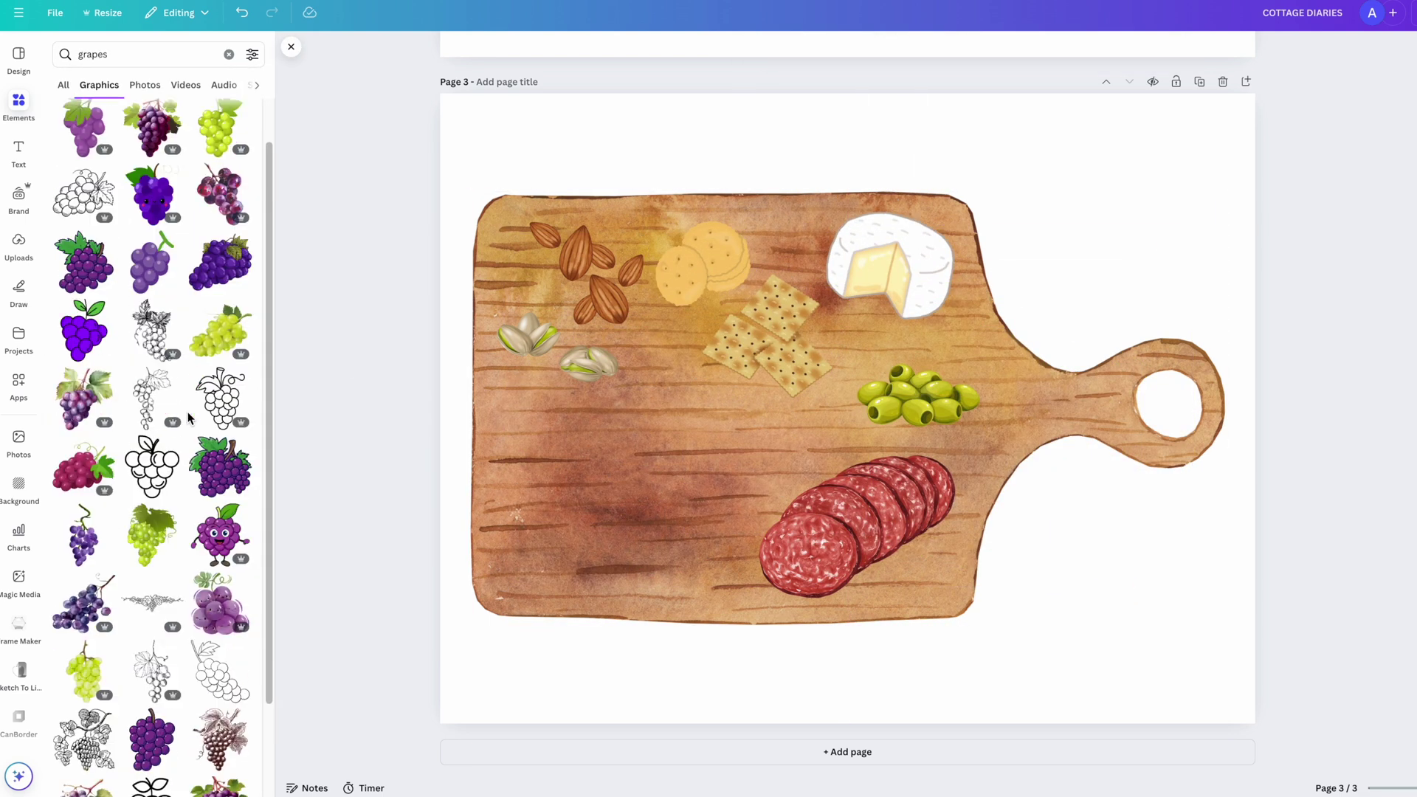
Add two grape bunches and cheddar slices to the board's left part, and space out the nuts, crackers and olives
click(220, 236)
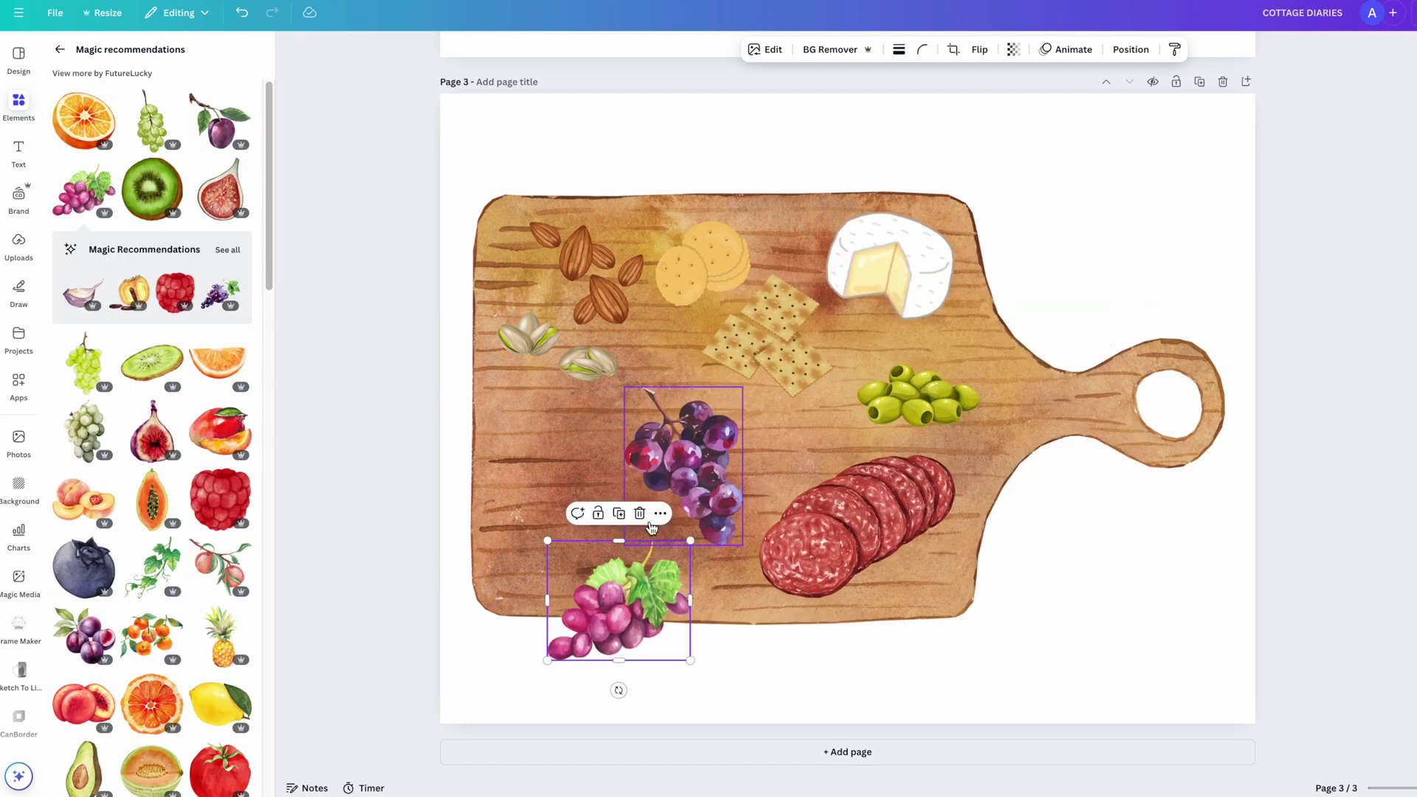
drag(682, 468, 667, 473)
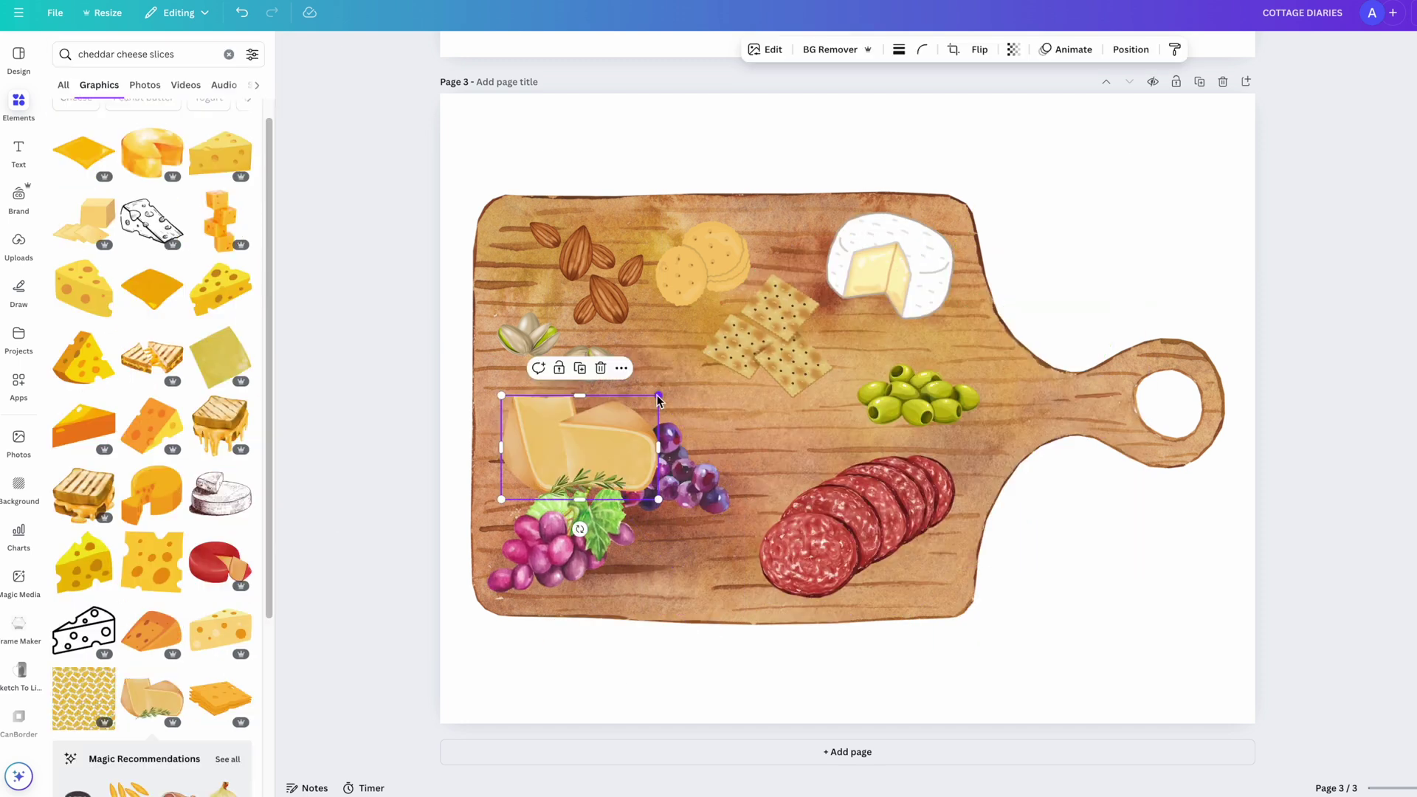
drag(591, 384, 537, 289)
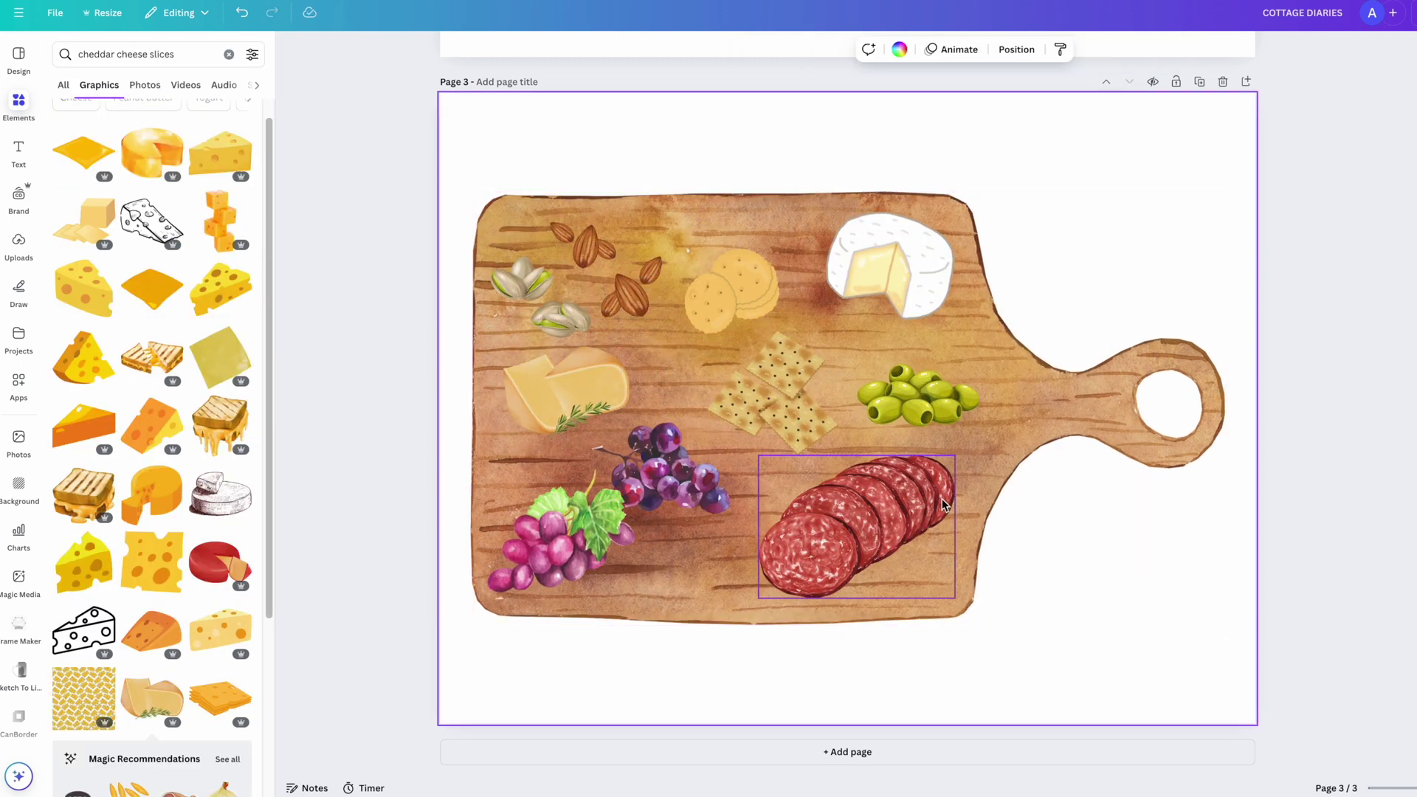
drag(919, 397, 948, 396)
drag(771, 391, 812, 384)
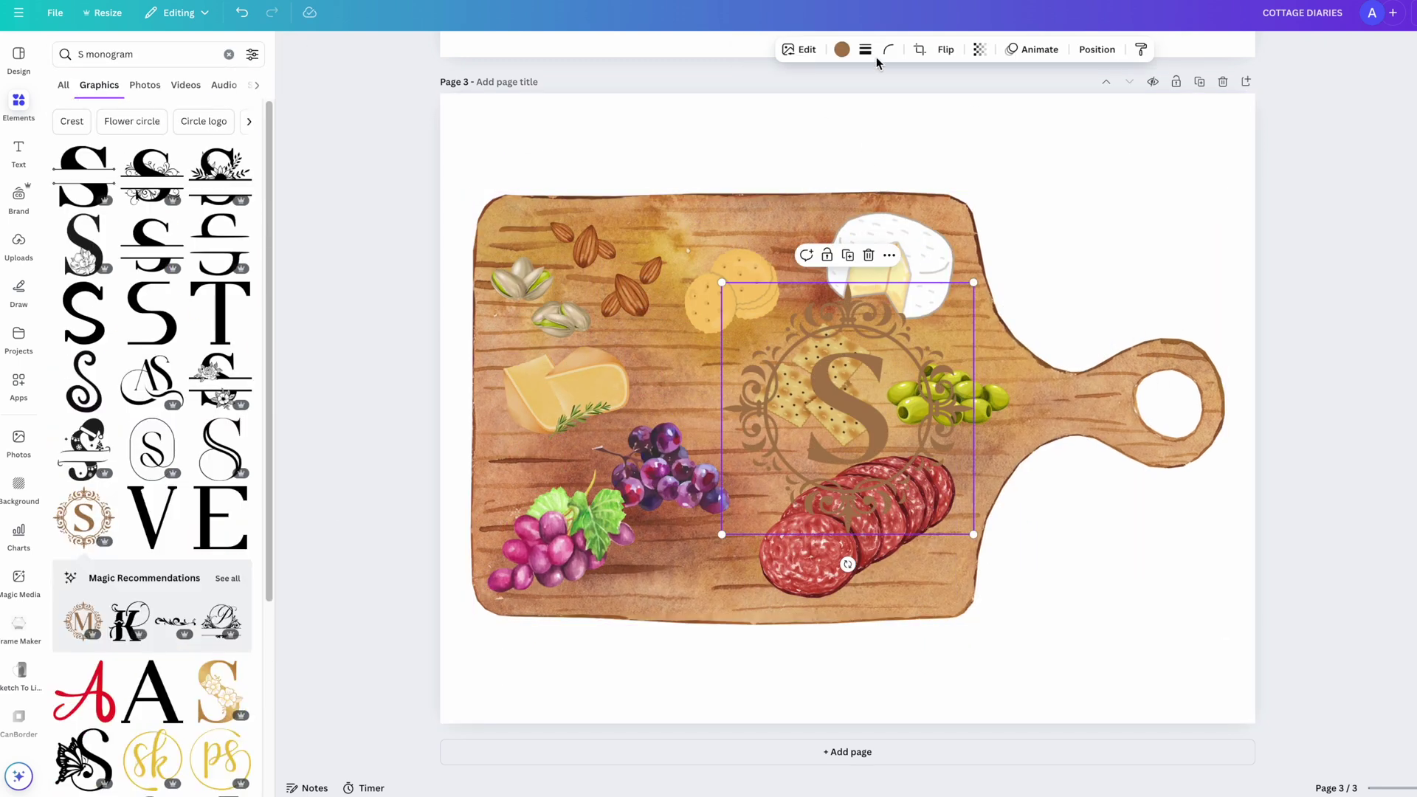
Recolor the circular S monogram dark navy, shrink it and place it between the cheddar and the square crackers
click(841, 48)
click(140, 153)
drag(963, 281, 937, 367)
drag(856, 461, 729, 398)
Rearrange the grapes, salami, olives, crackers and cheddar with even gaps around the S monogram
click(738, 539)
drag(672, 473, 694, 533)
drag(856, 528, 870, 530)
drag(949, 397, 971, 397)
drag(830, 384, 860, 374)
drag(732, 291, 755, 271)
drag(811, 319, 775, 341)
drag(721, 409, 722, 397)
drag(1033, 427, 1019, 419)
drag(854, 375, 863, 386)
drag(967, 395, 958, 375)
click(720, 398)
drag(720, 398, 716, 396)
click(1328, 369)
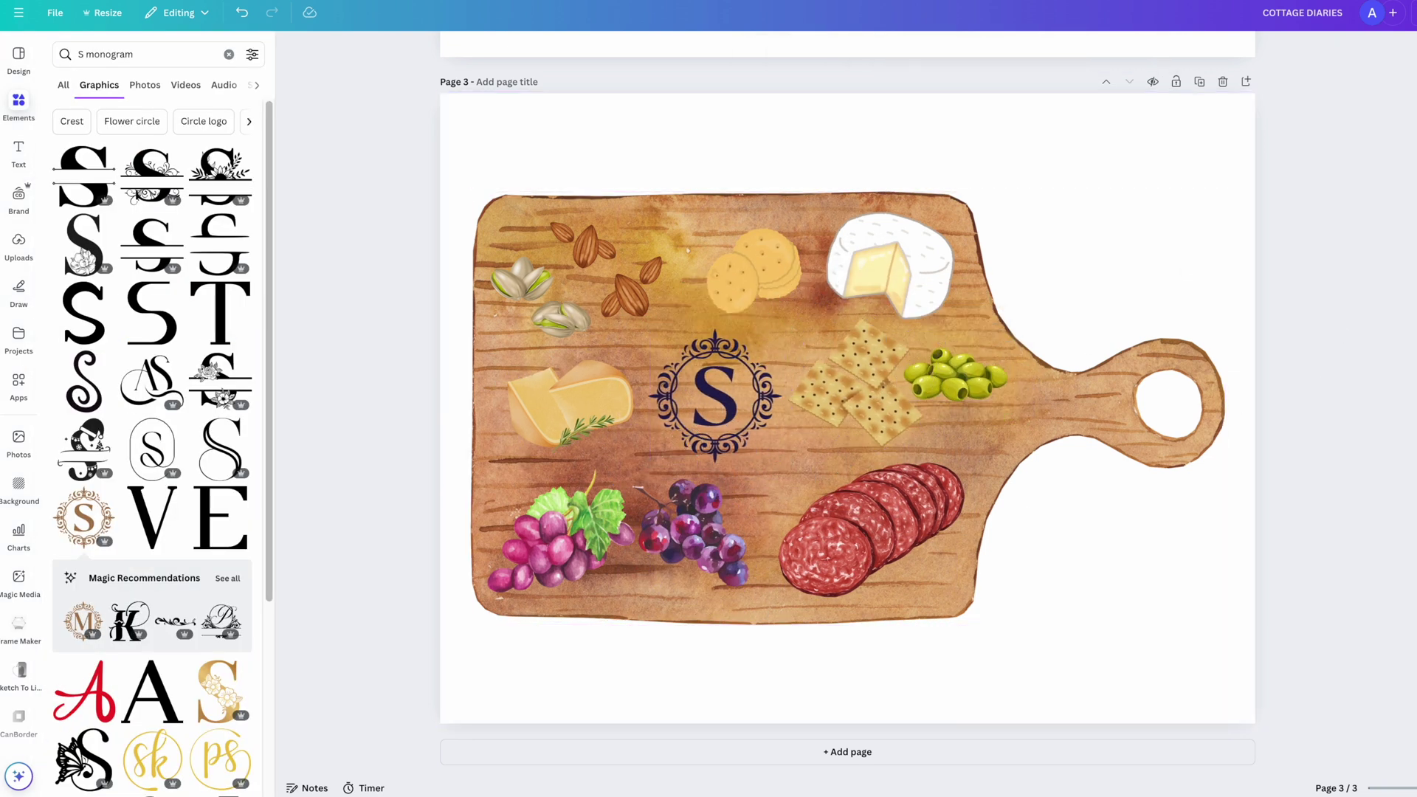
key(ctrl+z)
click(1314, 341)
Apply an Outline shadow to the upper pistachios in color #FFE3BD at the maximum size
click(550, 291)
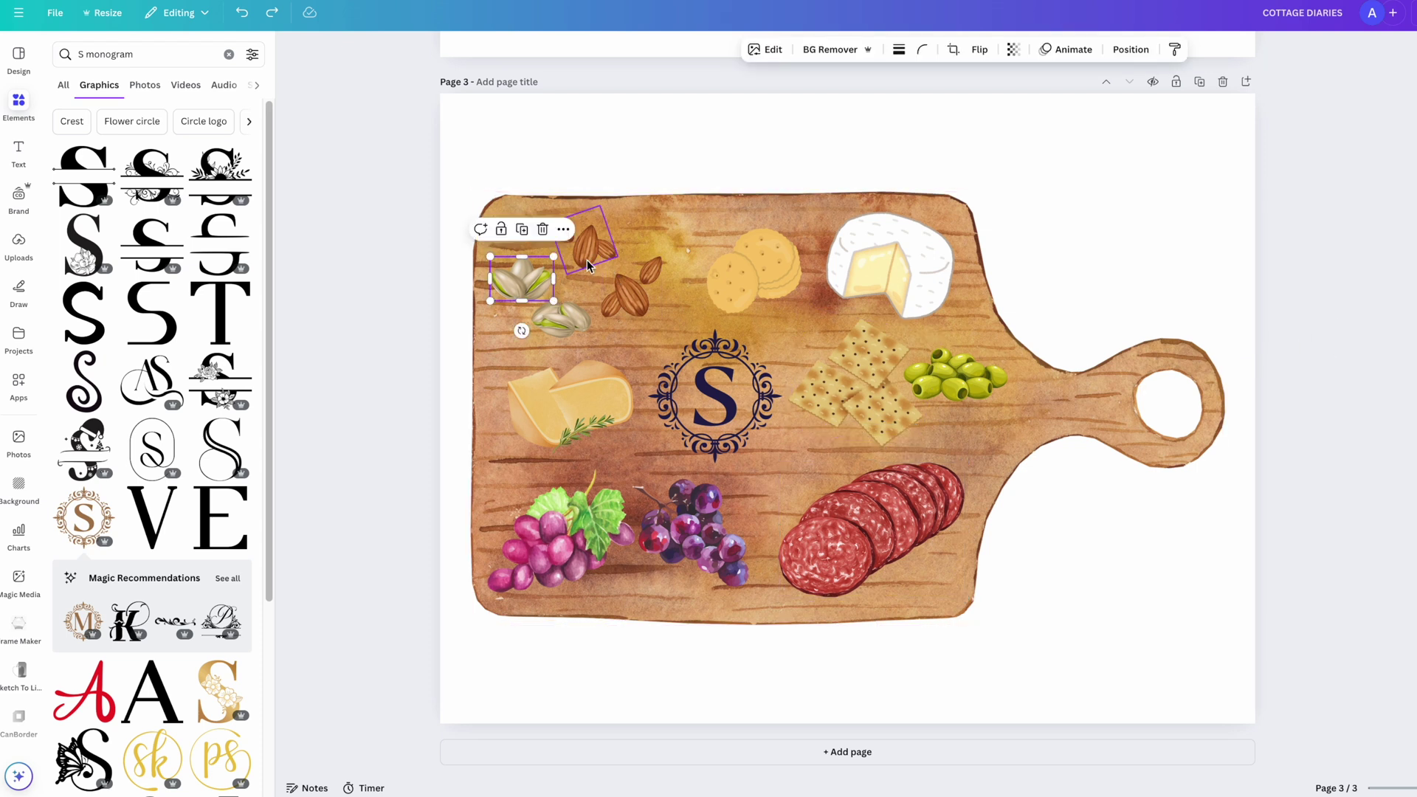
click(771, 50)
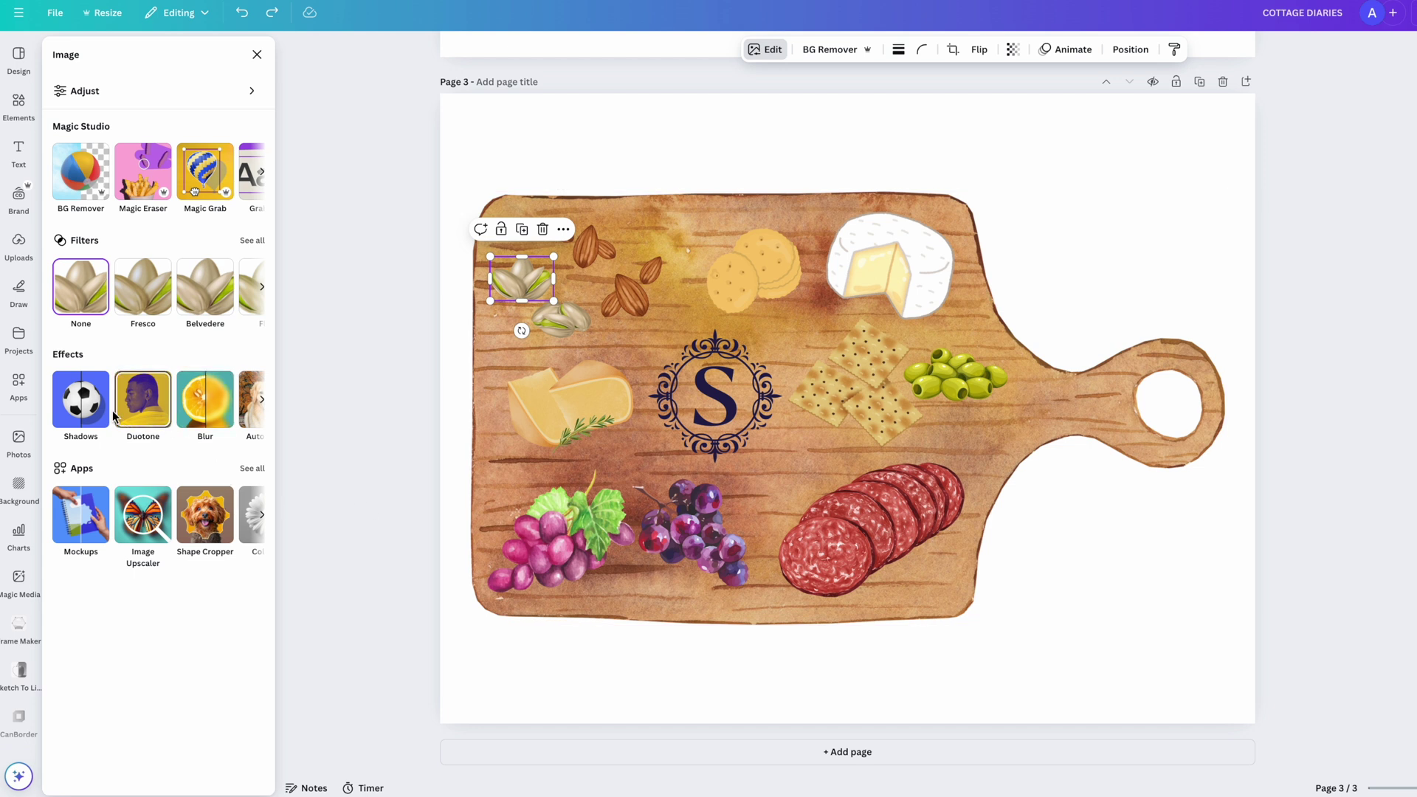
click(83, 402)
click(223, 225)
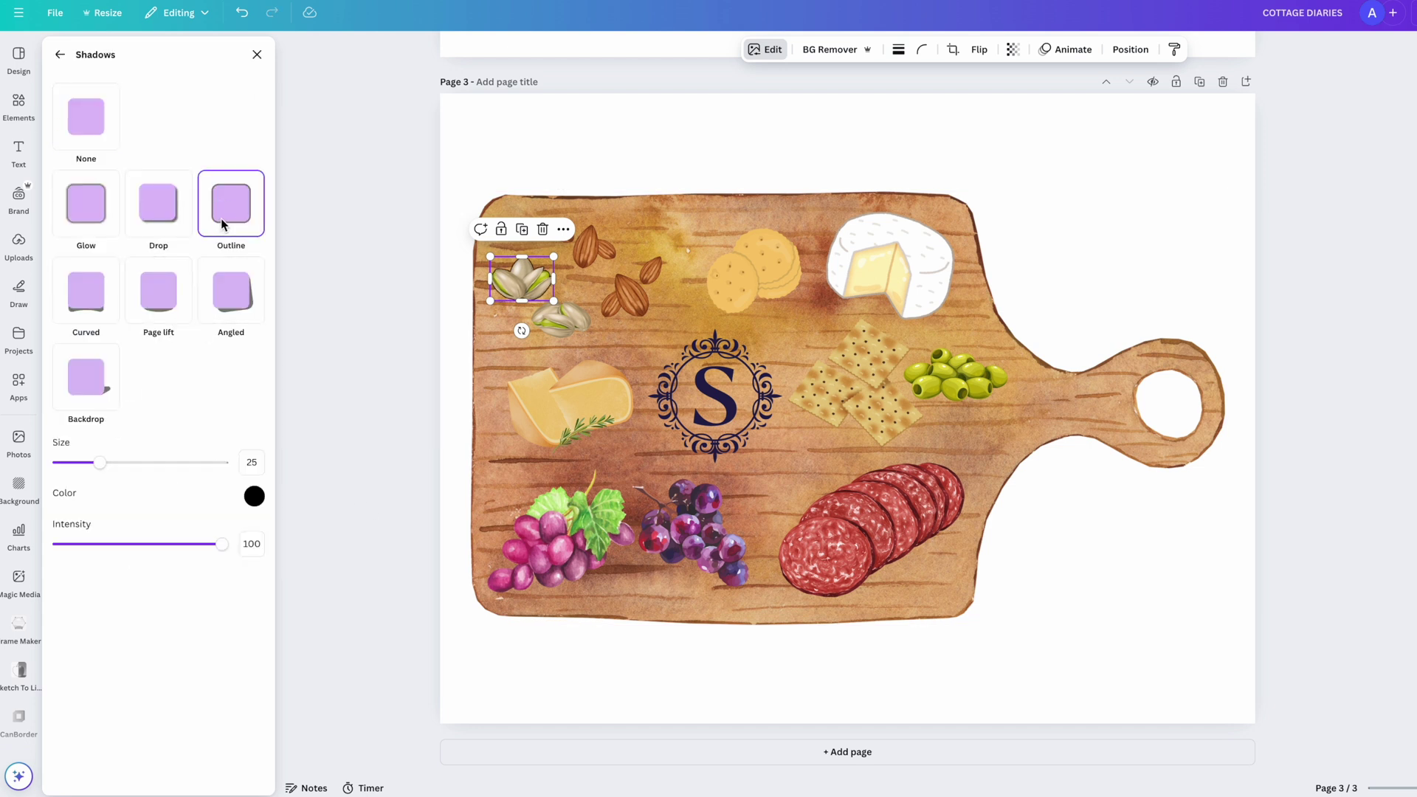
drag(265, 601, 275, 605)
drag(354, 563, 301, 518)
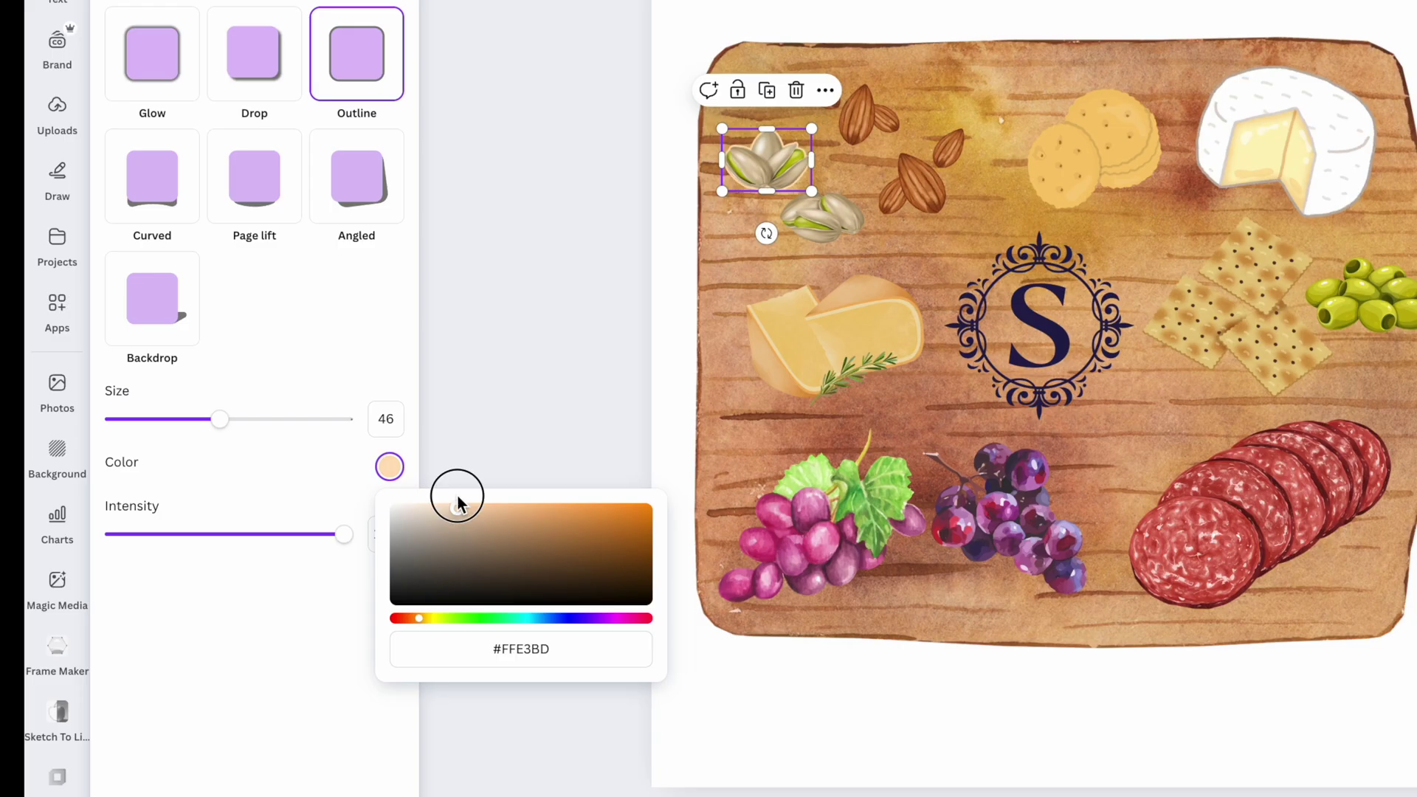
drag(220, 420, 478, 422)
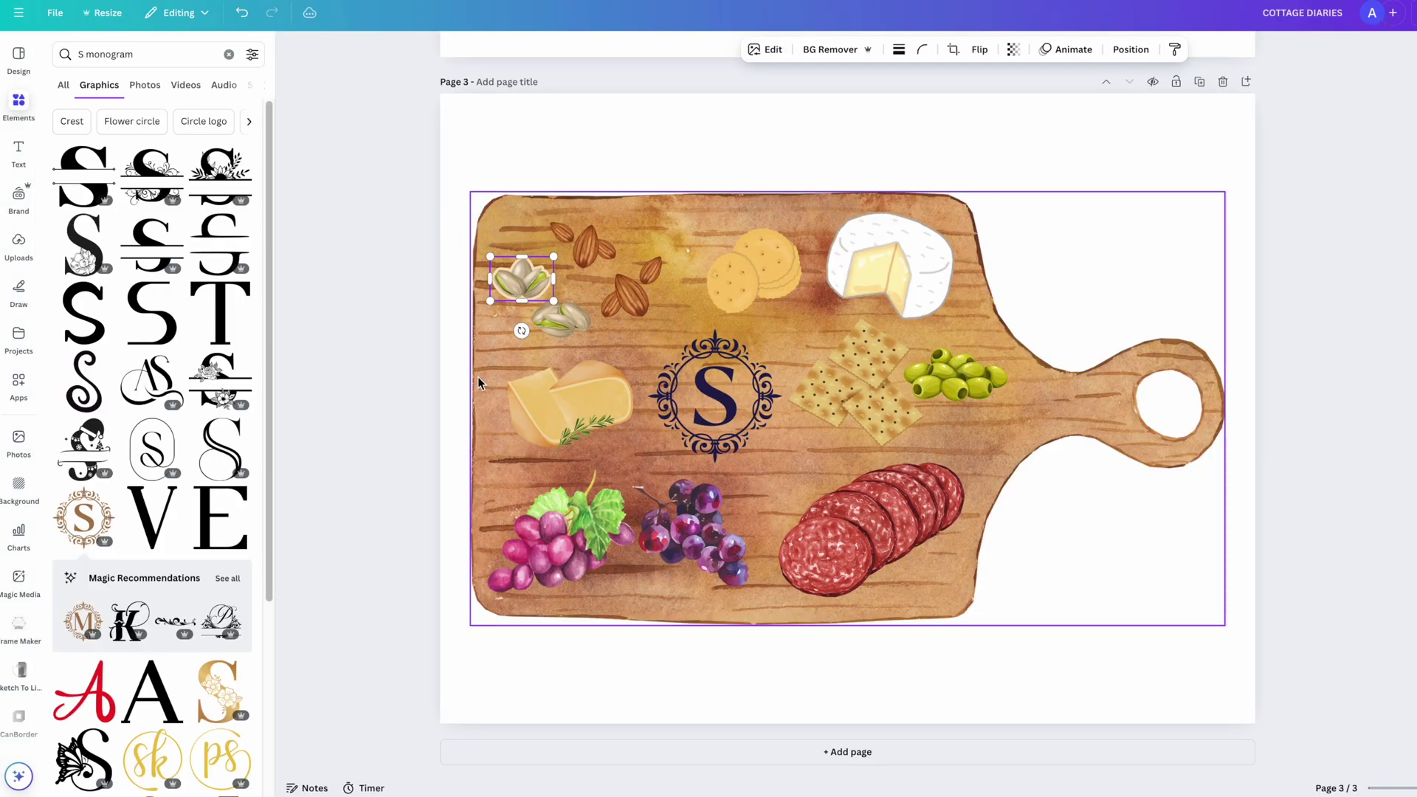
Give the lower pistachio graphic an Outline shadow at maximum size in color #FFE3BD
click(562, 319)
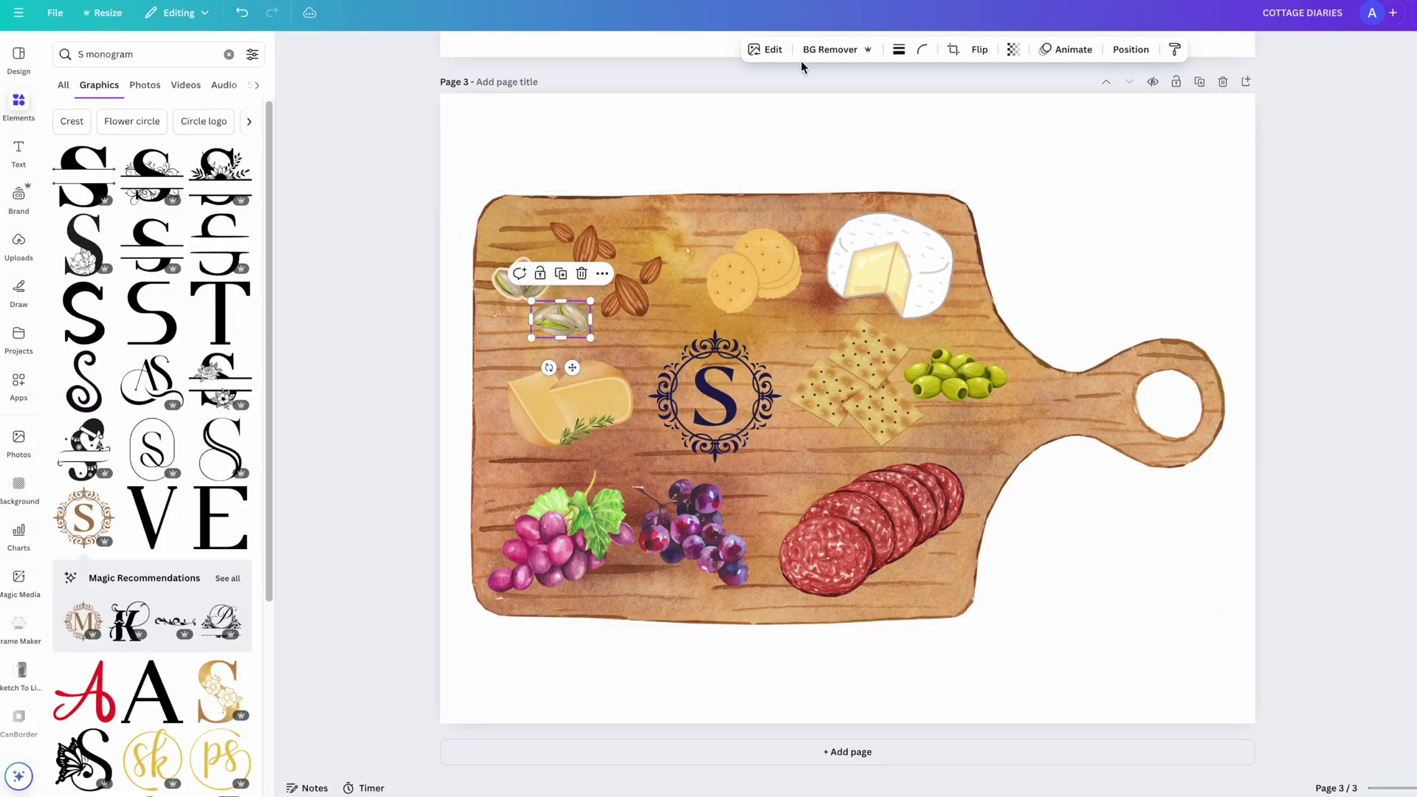
click(764, 49)
click(76, 395)
click(232, 203)
drag(100, 463, 223, 463)
click(254, 496)
click(330, 626)
text(#FFE3BD)
click(587, 245)
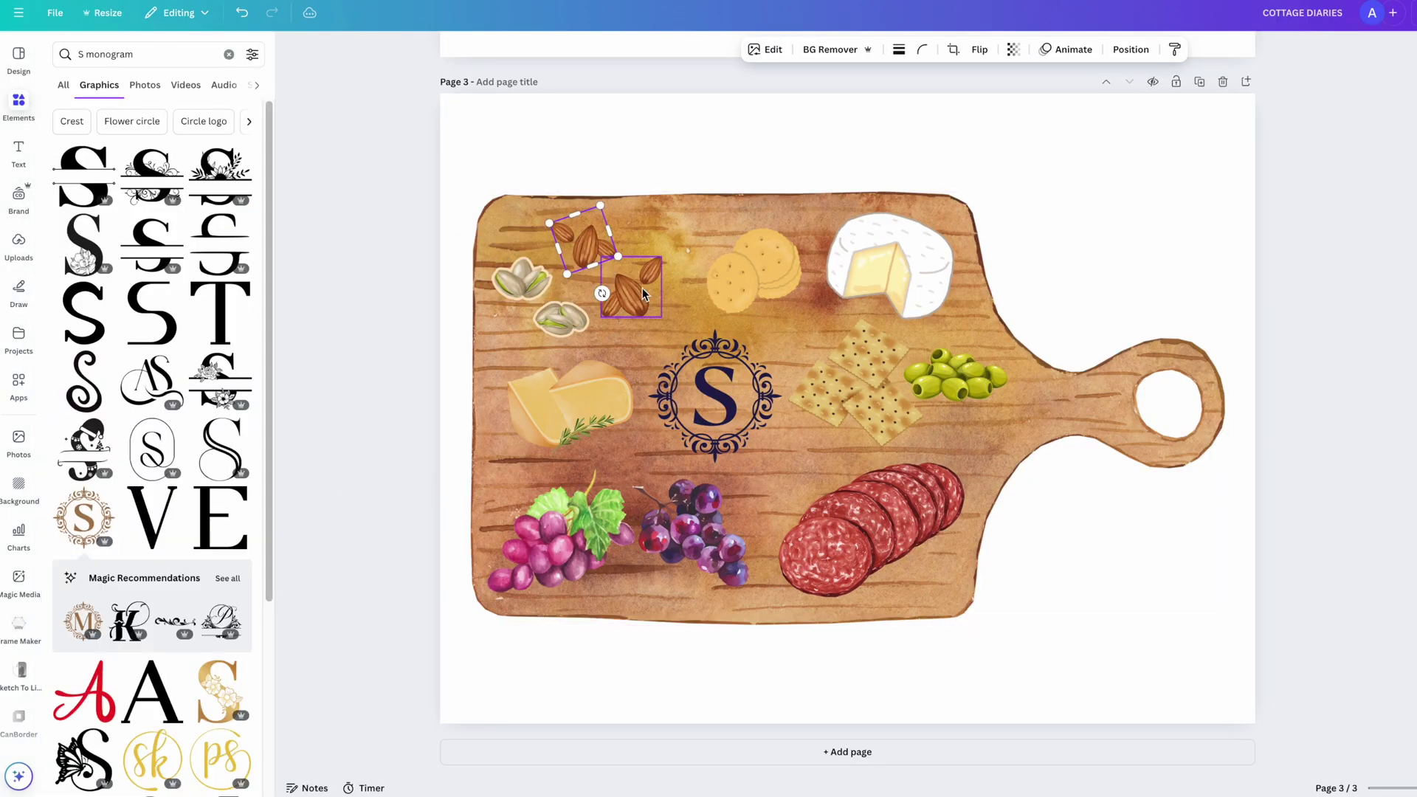
shift+click(629, 291)
shift+click(746, 277)
shift+click(708, 406)
shift+click(876, 380)
shift+click(784, 552)
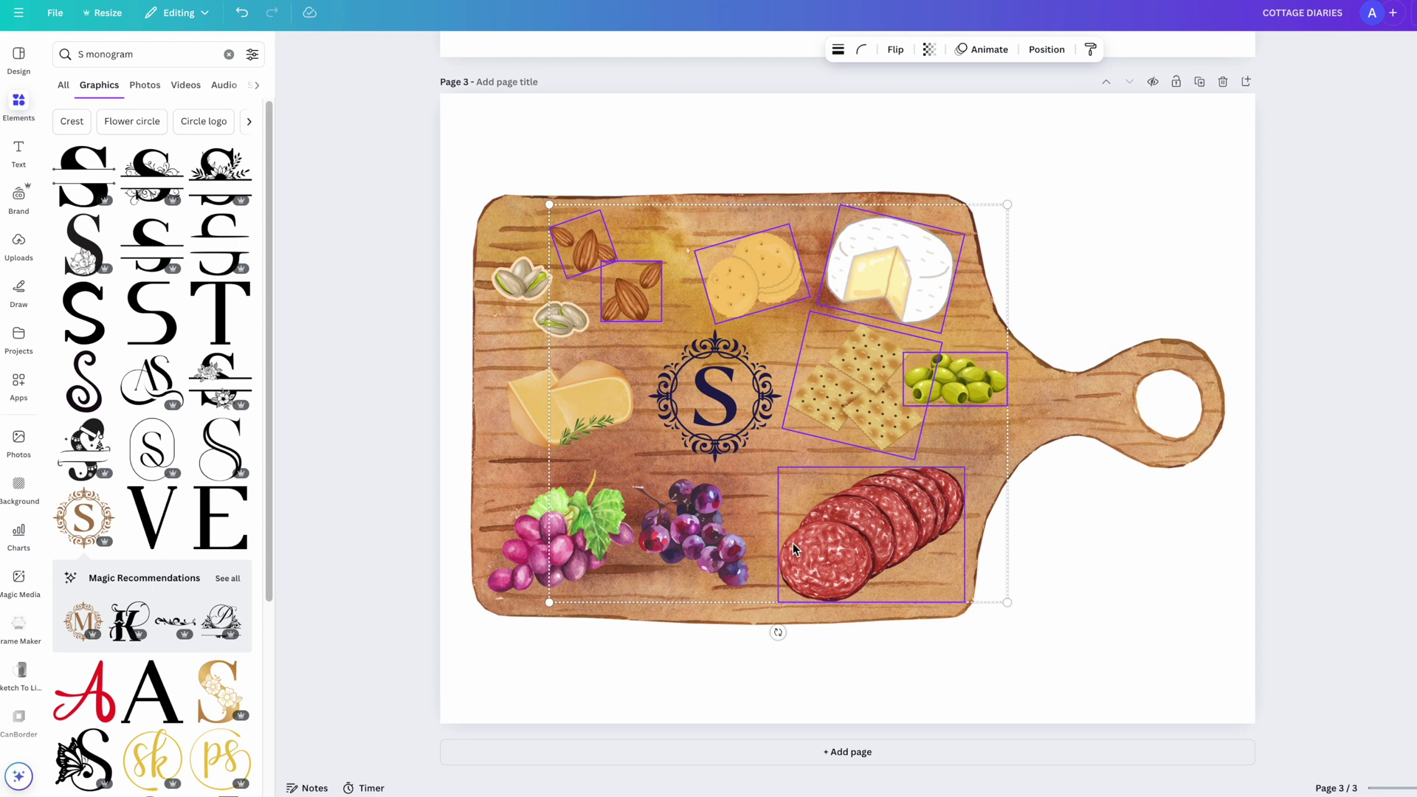
shift+click(624, 397)
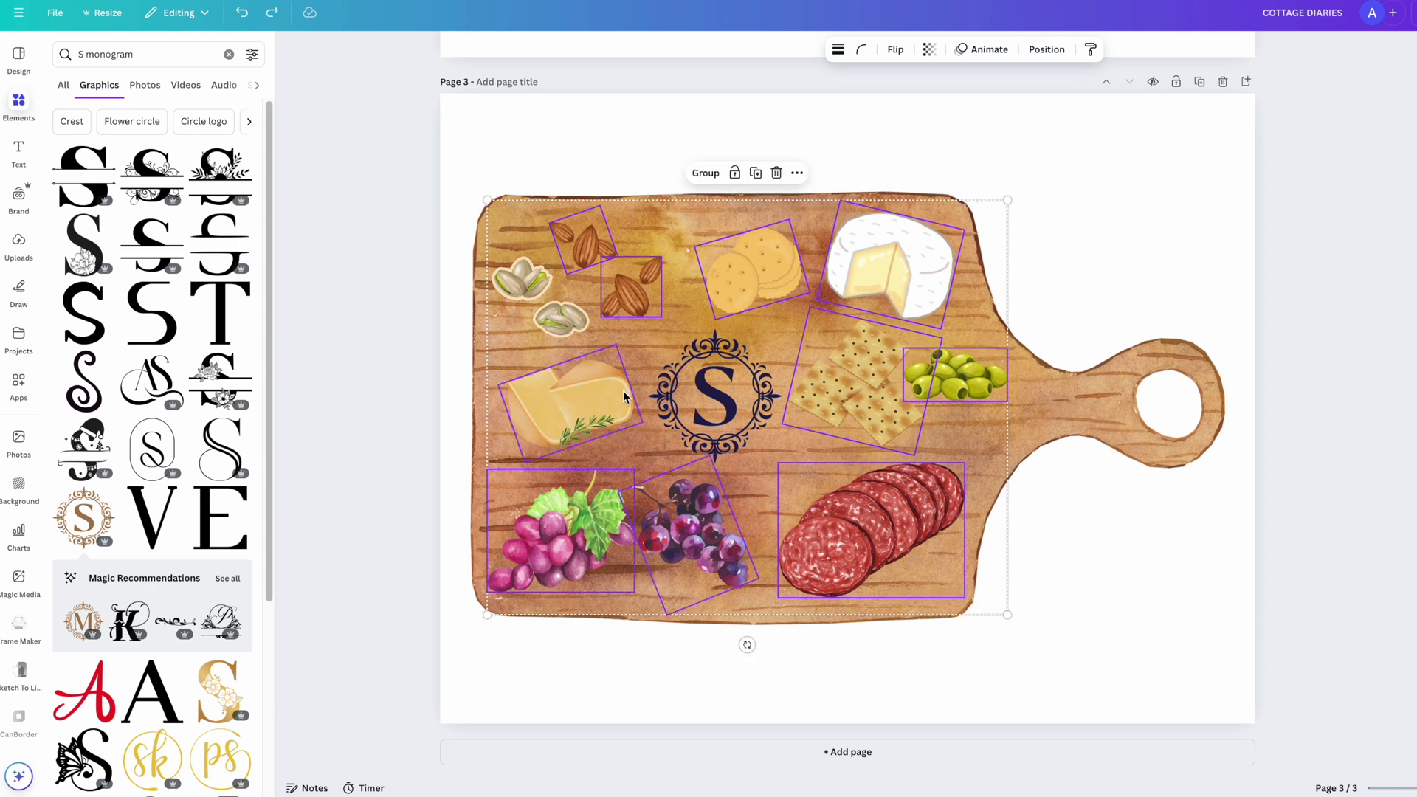
click(854, 110)
click(583, 244)
shift+click(632, 293)
click(830, 50)
Add an Outline shadow to the upper almonds in the same peach color as the pistachio outlines
click(575, 245)
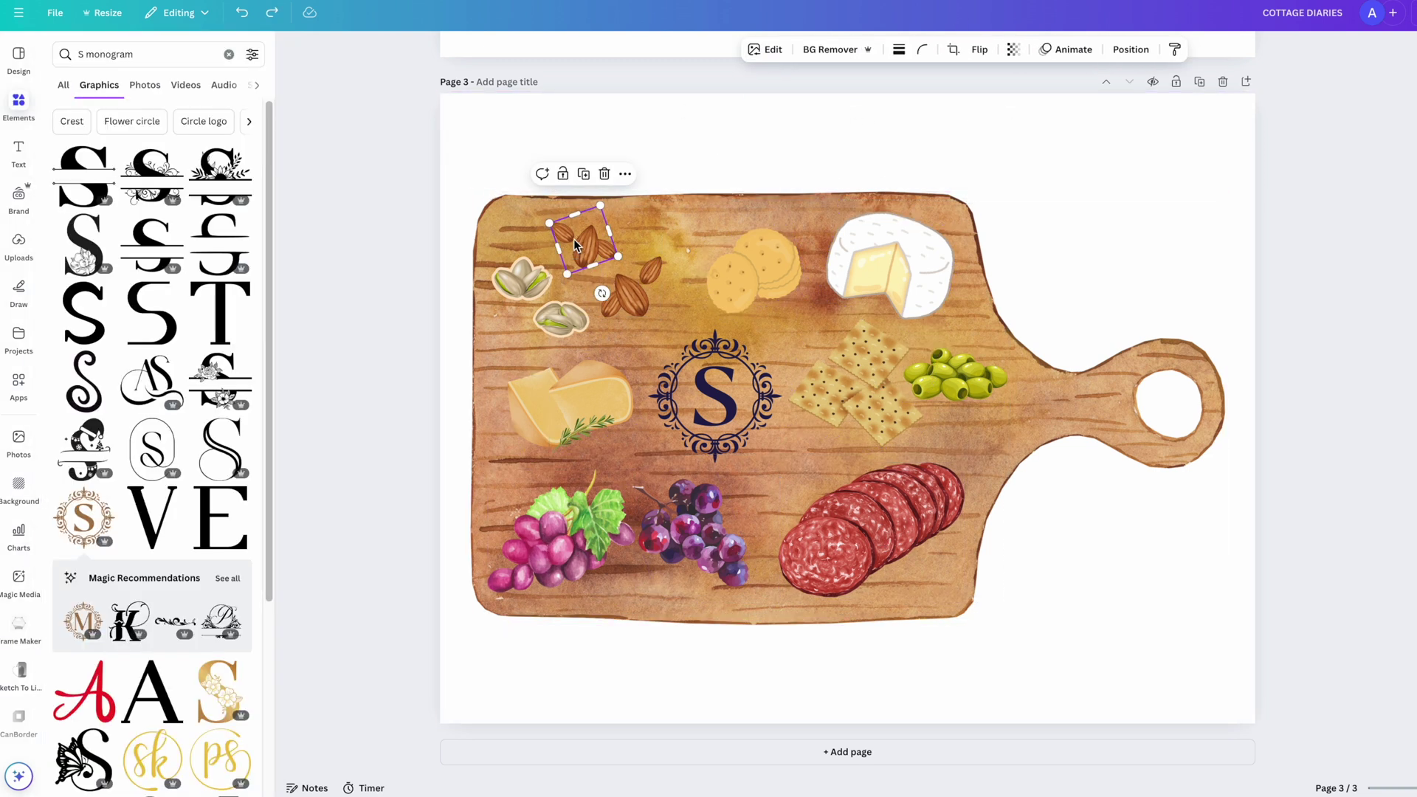
click(765, 50)
click(76, 395)
click(228, 202)
click(254, 494)
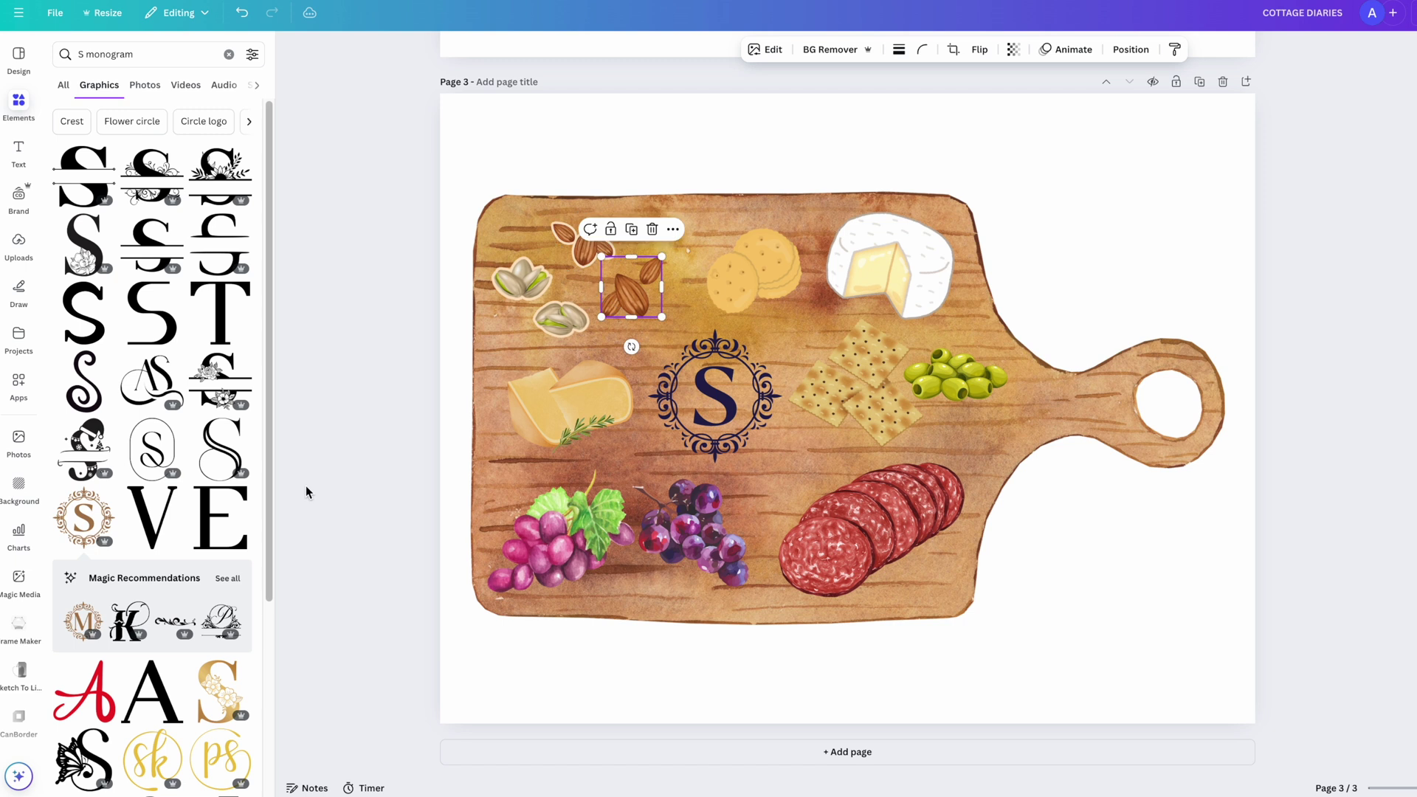
Add an Outline shadow to the lower almonds in the same peach color as the other nuts
click(764, 49)
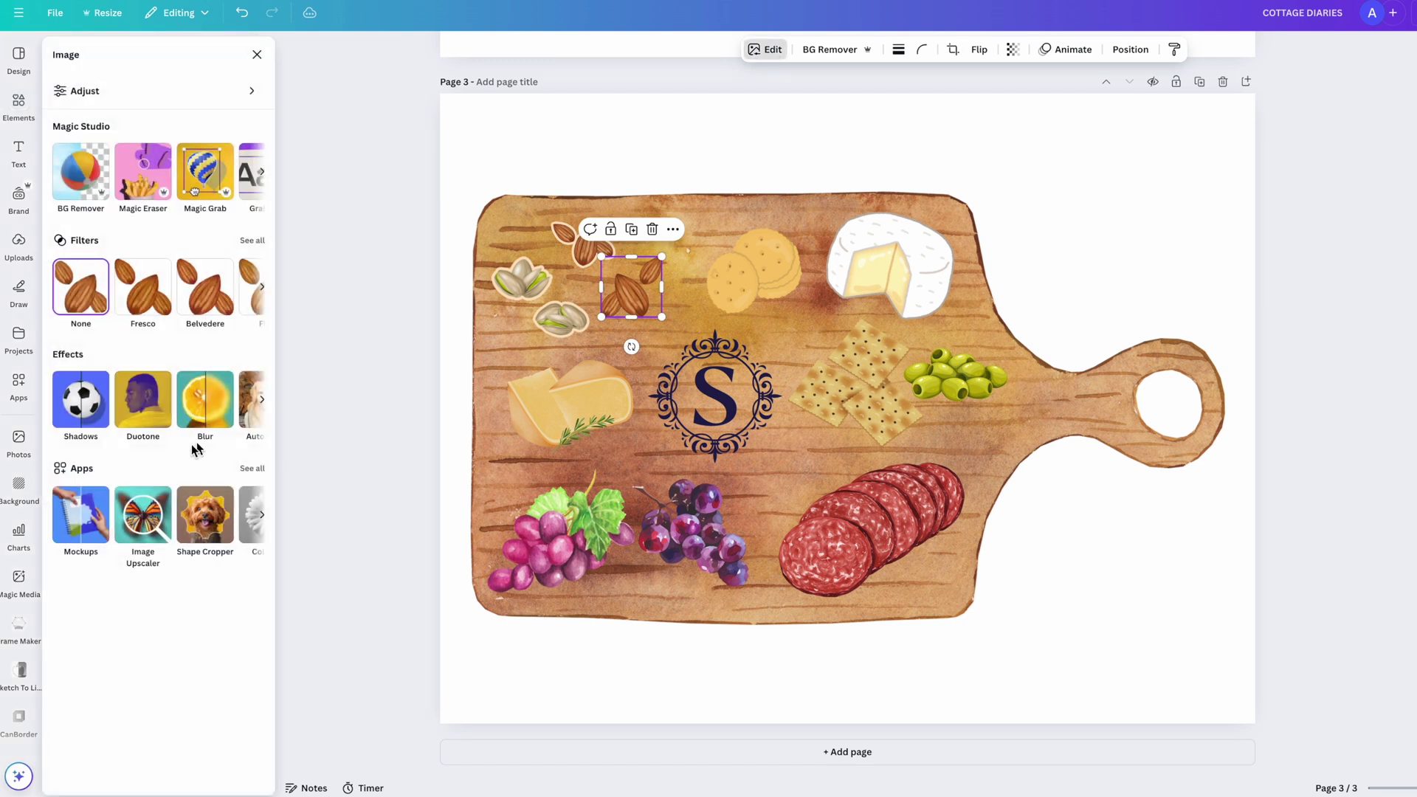
click(79, 398)
click(230, 202)
click(253, 493)
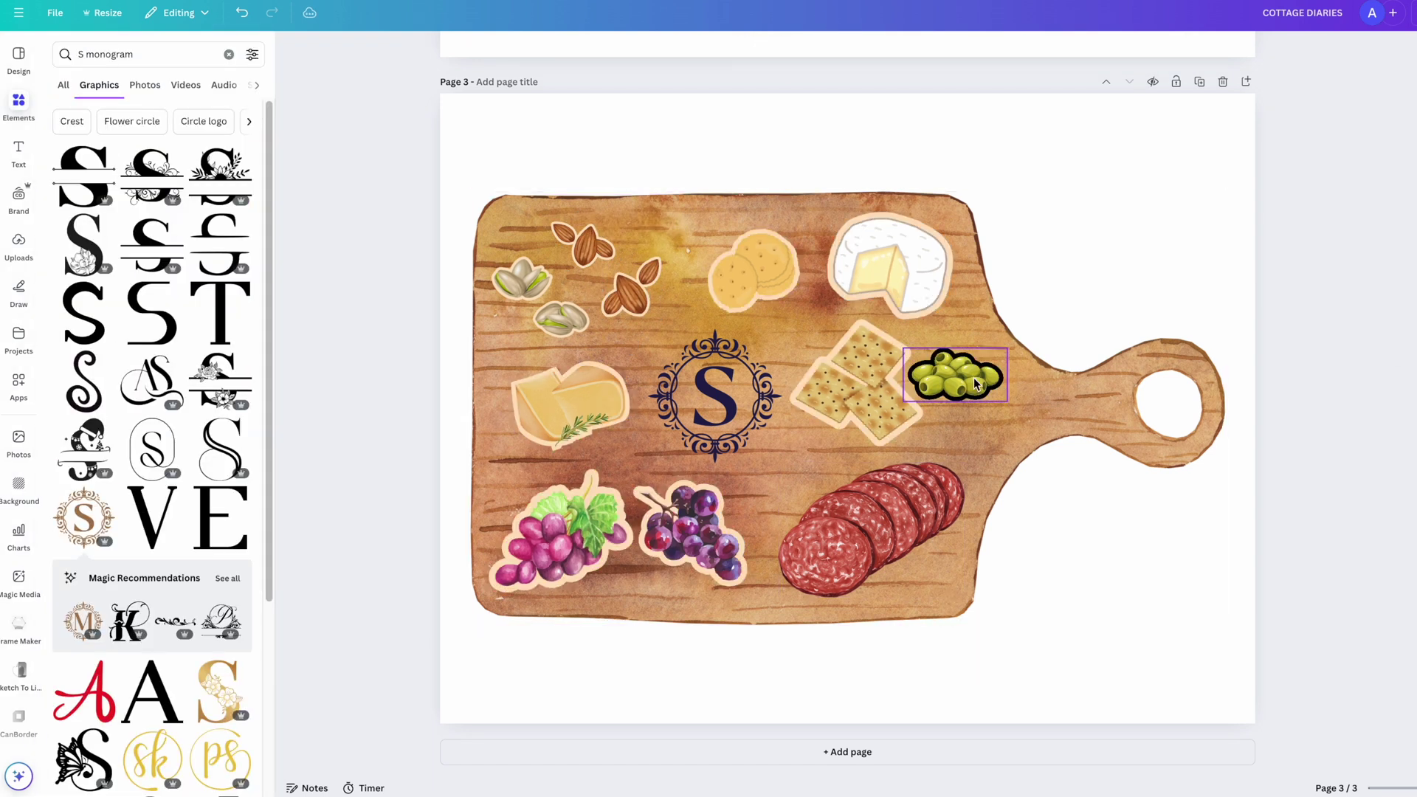
Apply an Outline shadow to the olives and the salami slices in the same peach color as the other foods
click(956, 375)
click(765, 50)
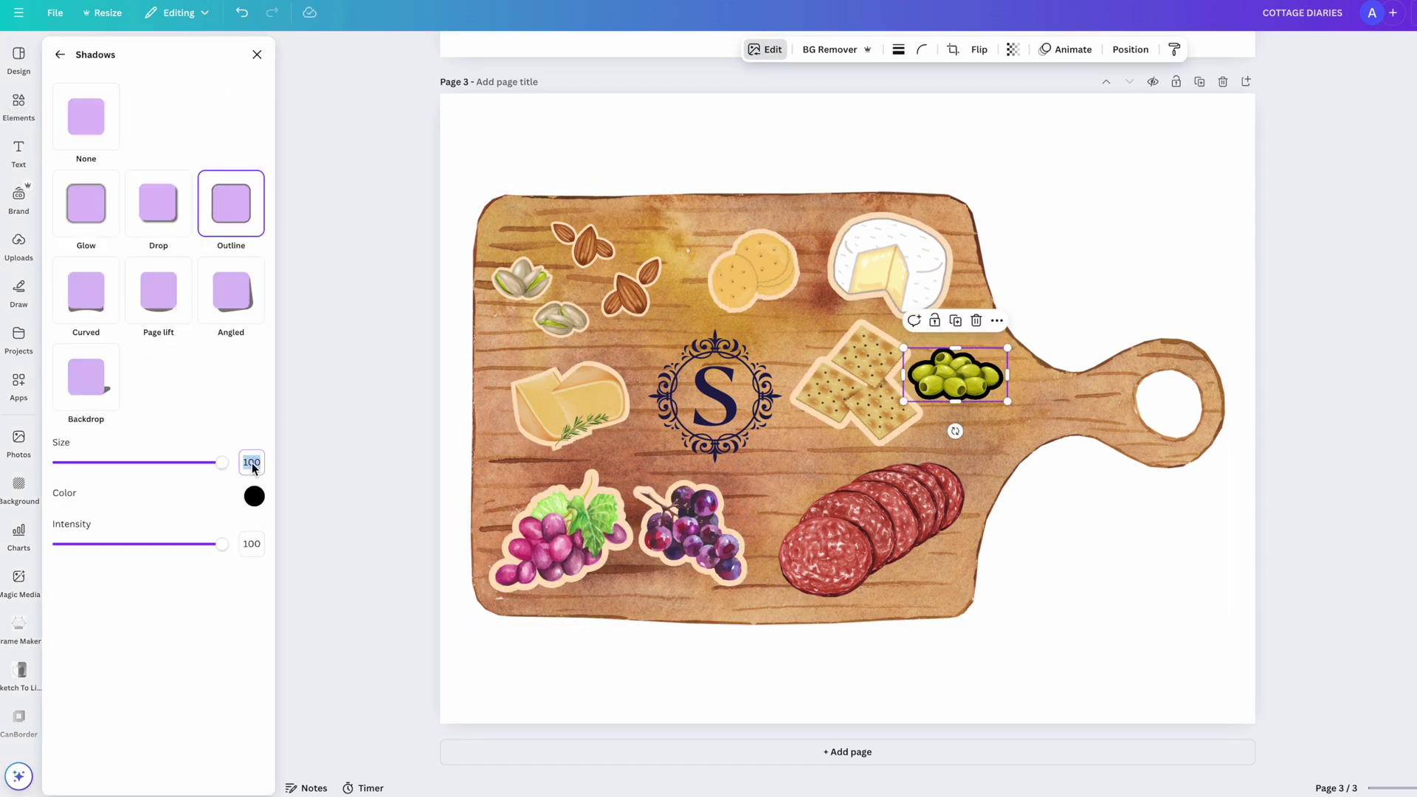
click(254, 496)
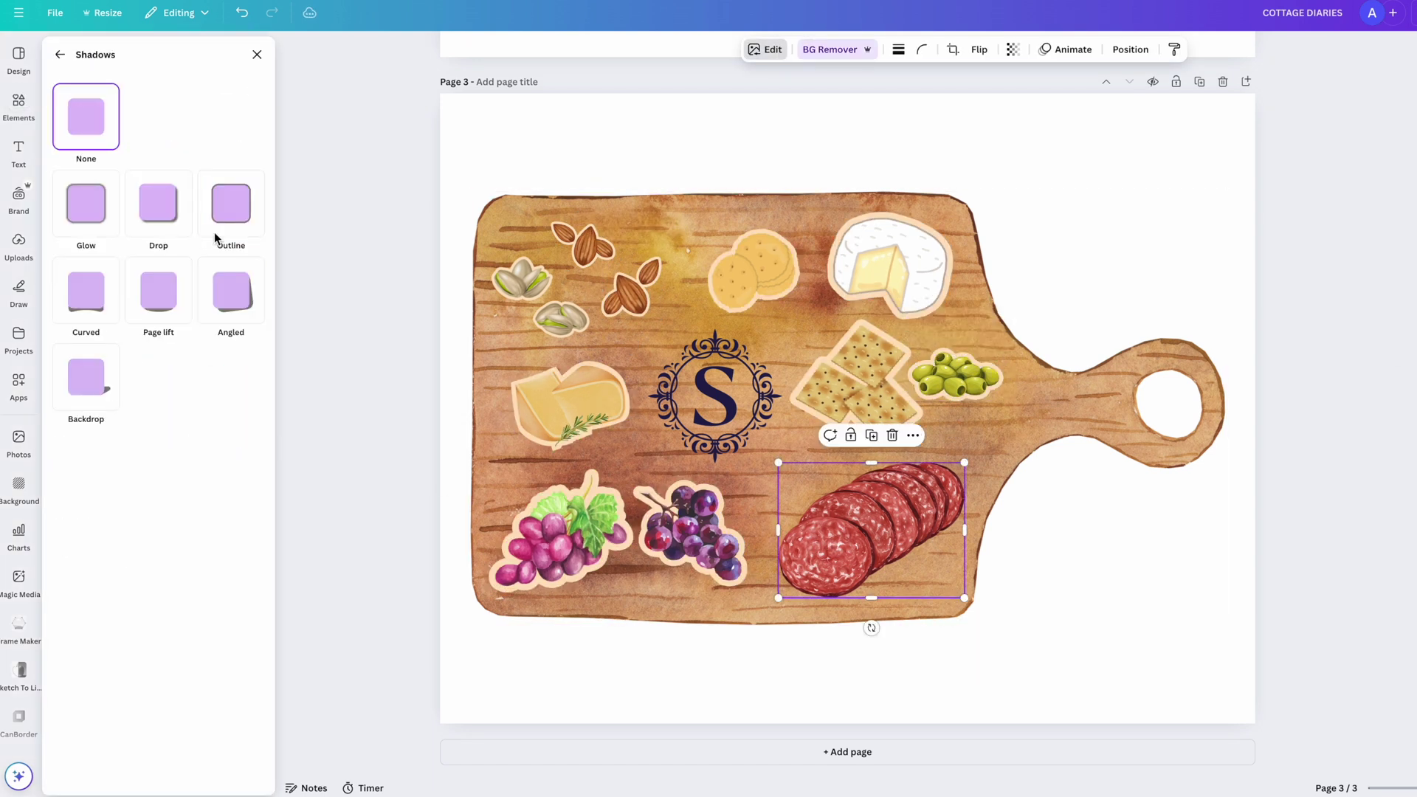
click(222, 222)
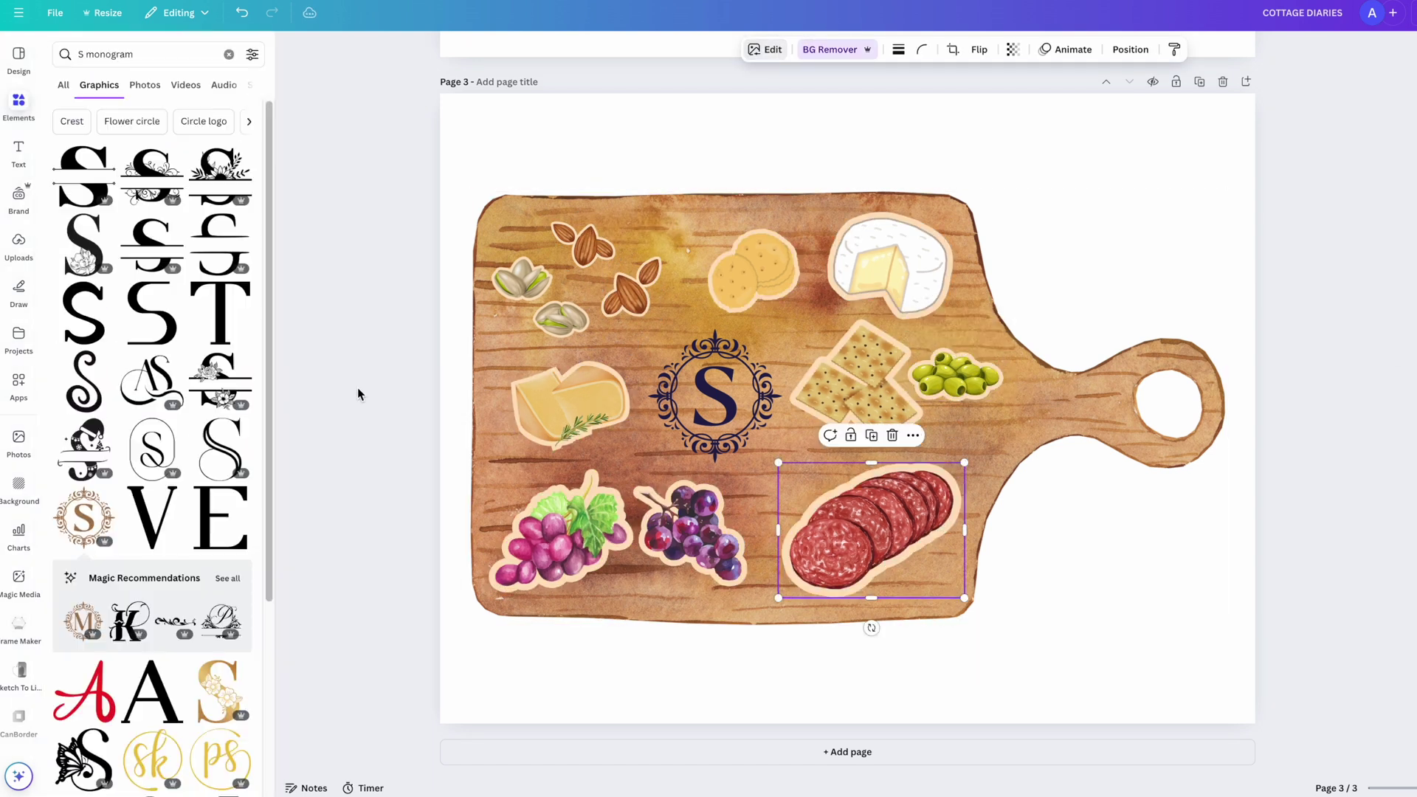
click(359, 389)
Download the design with all pages as SVG
click(1393, 27)
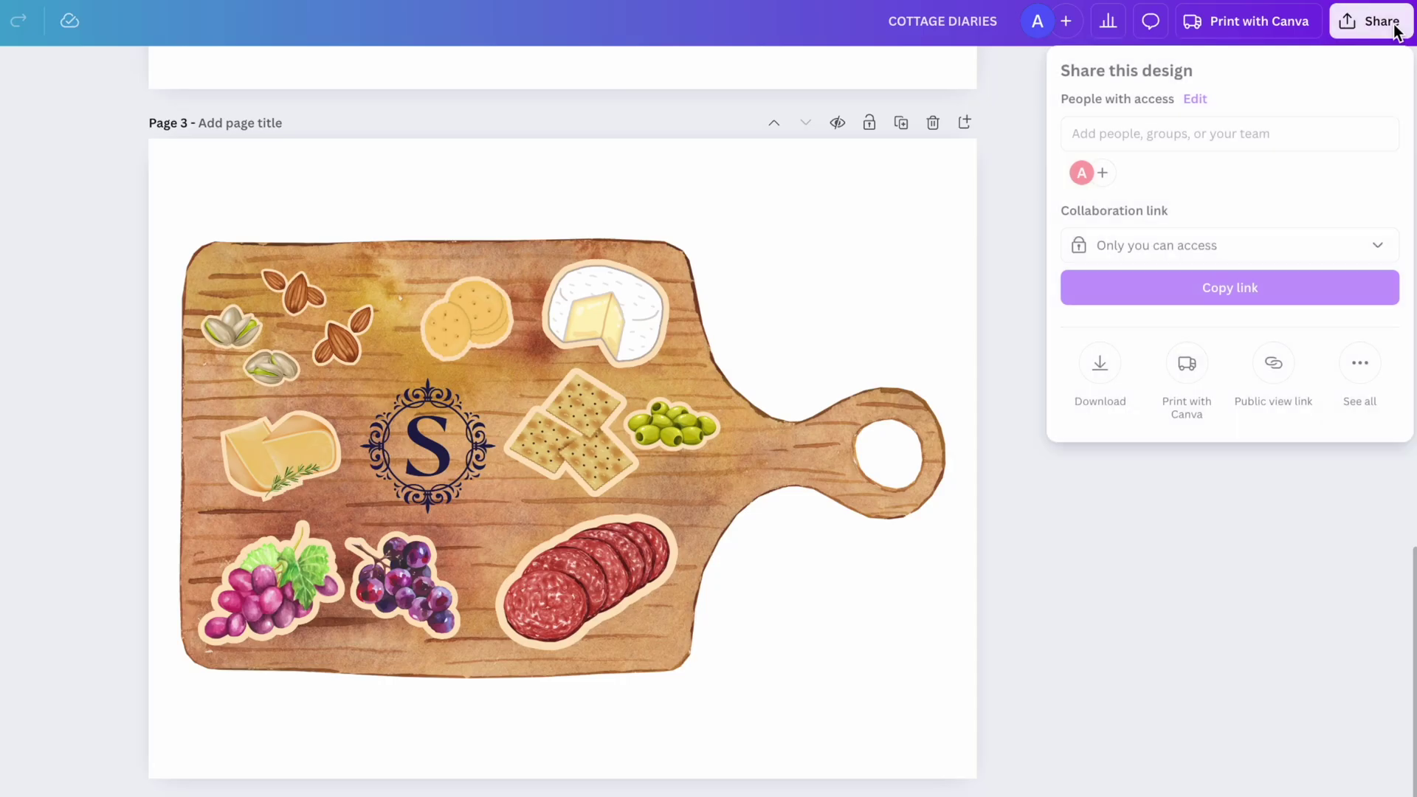
click(1103, 383)
click(1297, 144)
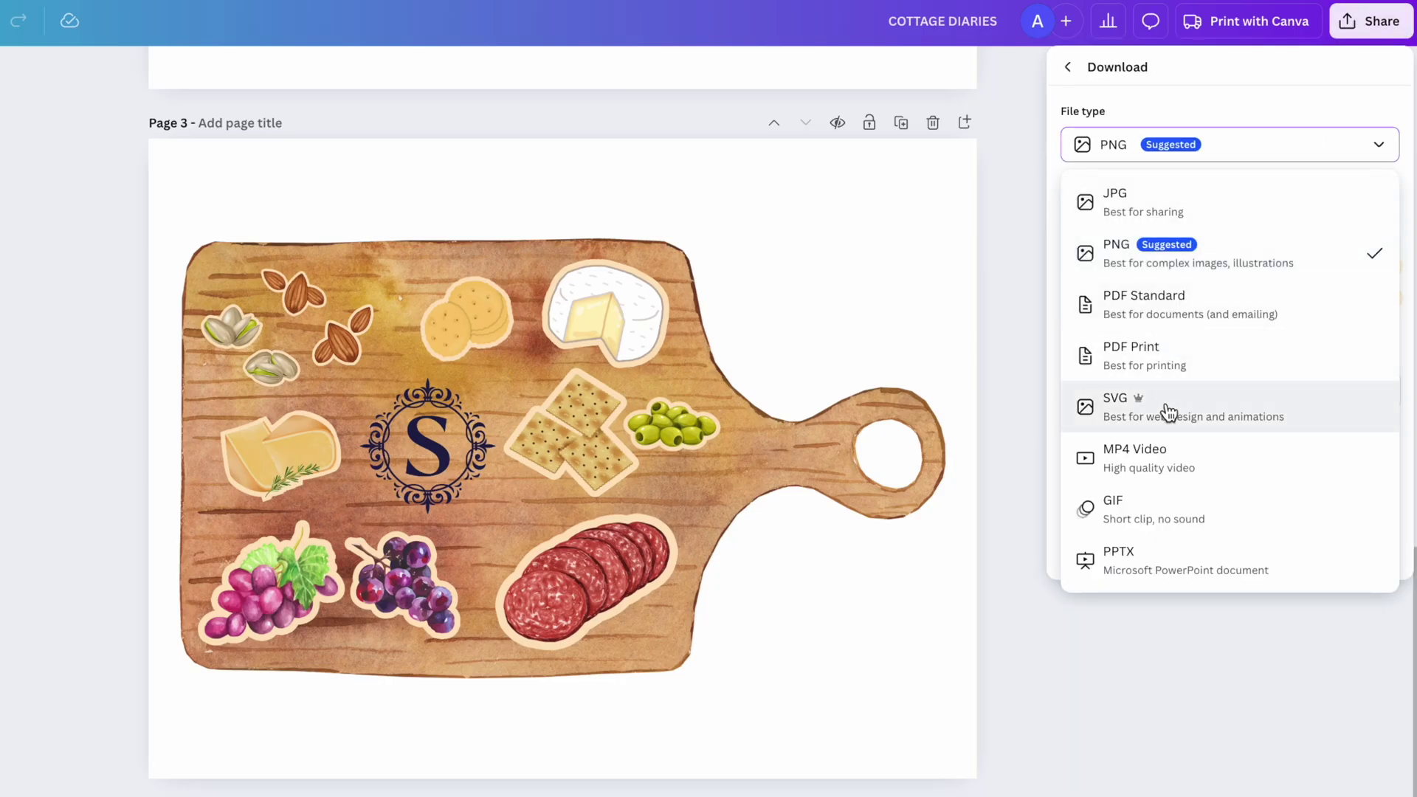
click(1120, 415)
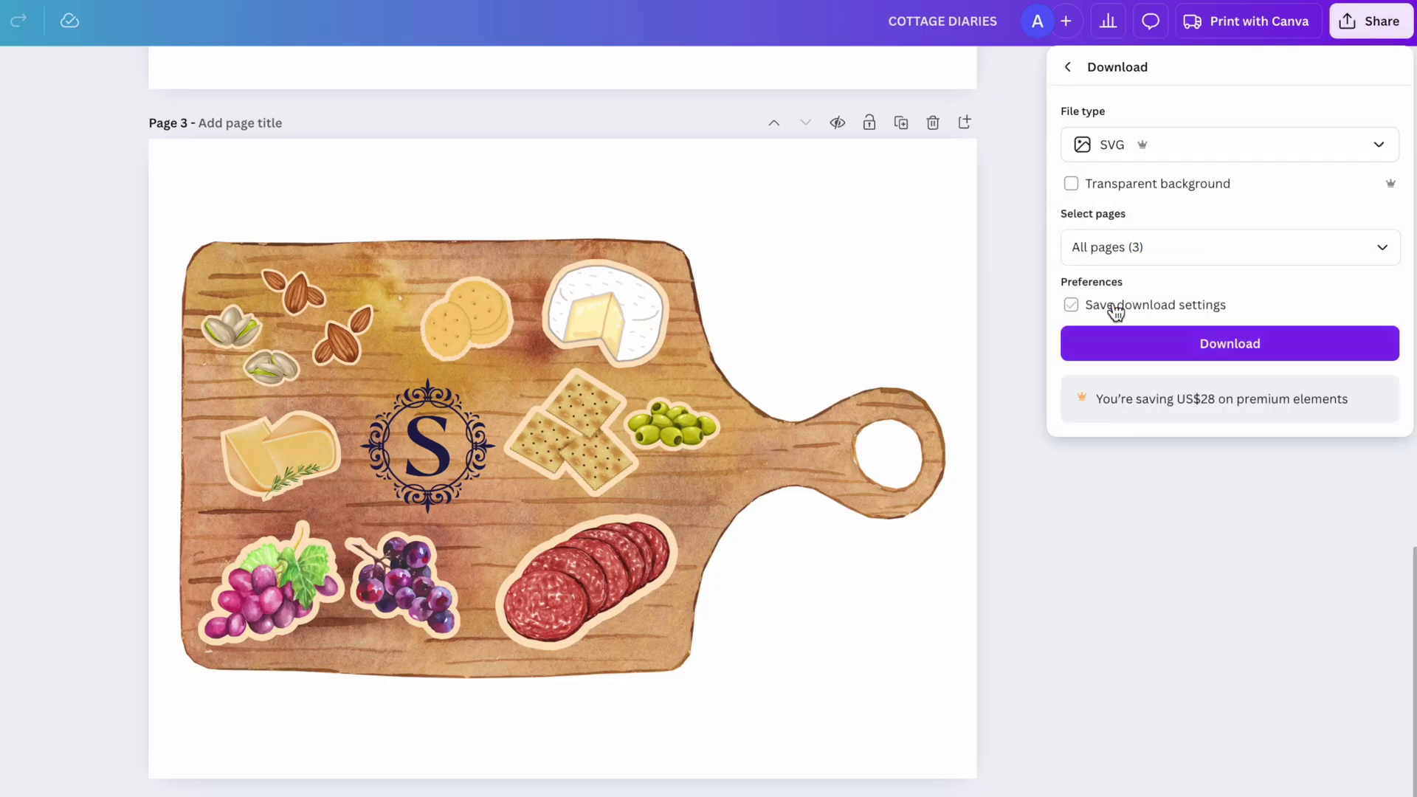
click(1229, 343)
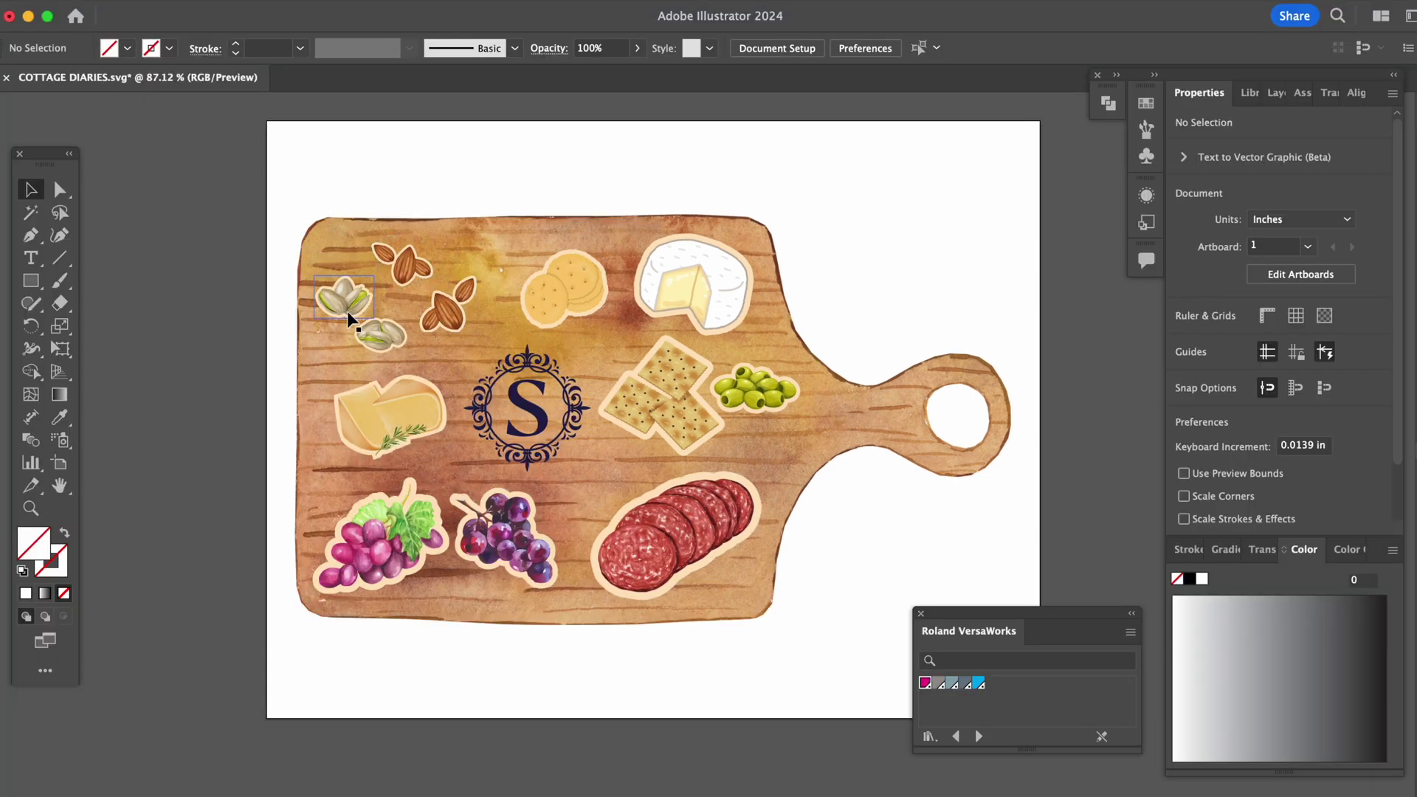
In the SVG opened in Illustrator, copy all the food graphics together, leaving out the board and monogram
click(347, 307)
shift+click(391, 341)
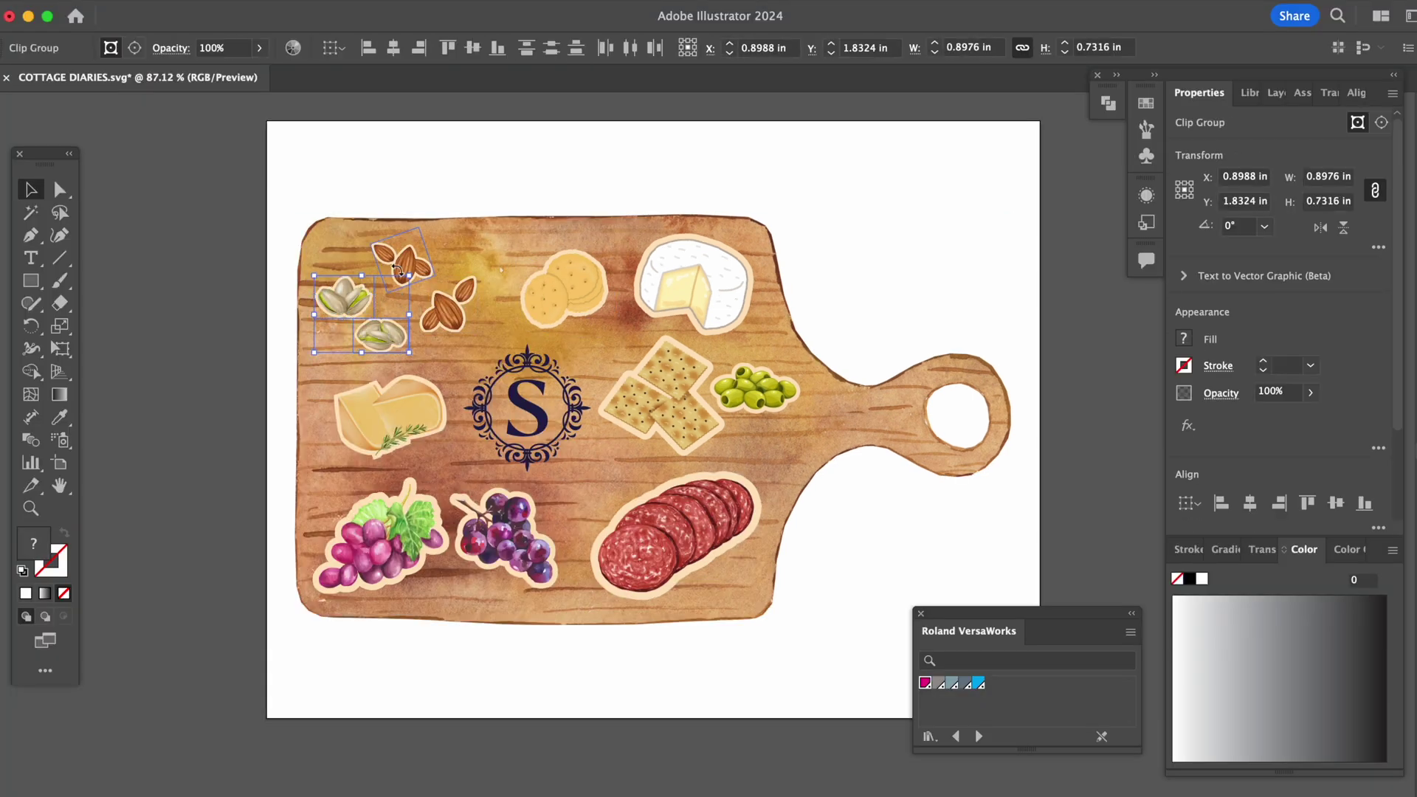
shift+click(447, 304)
shift+click(390, 415)
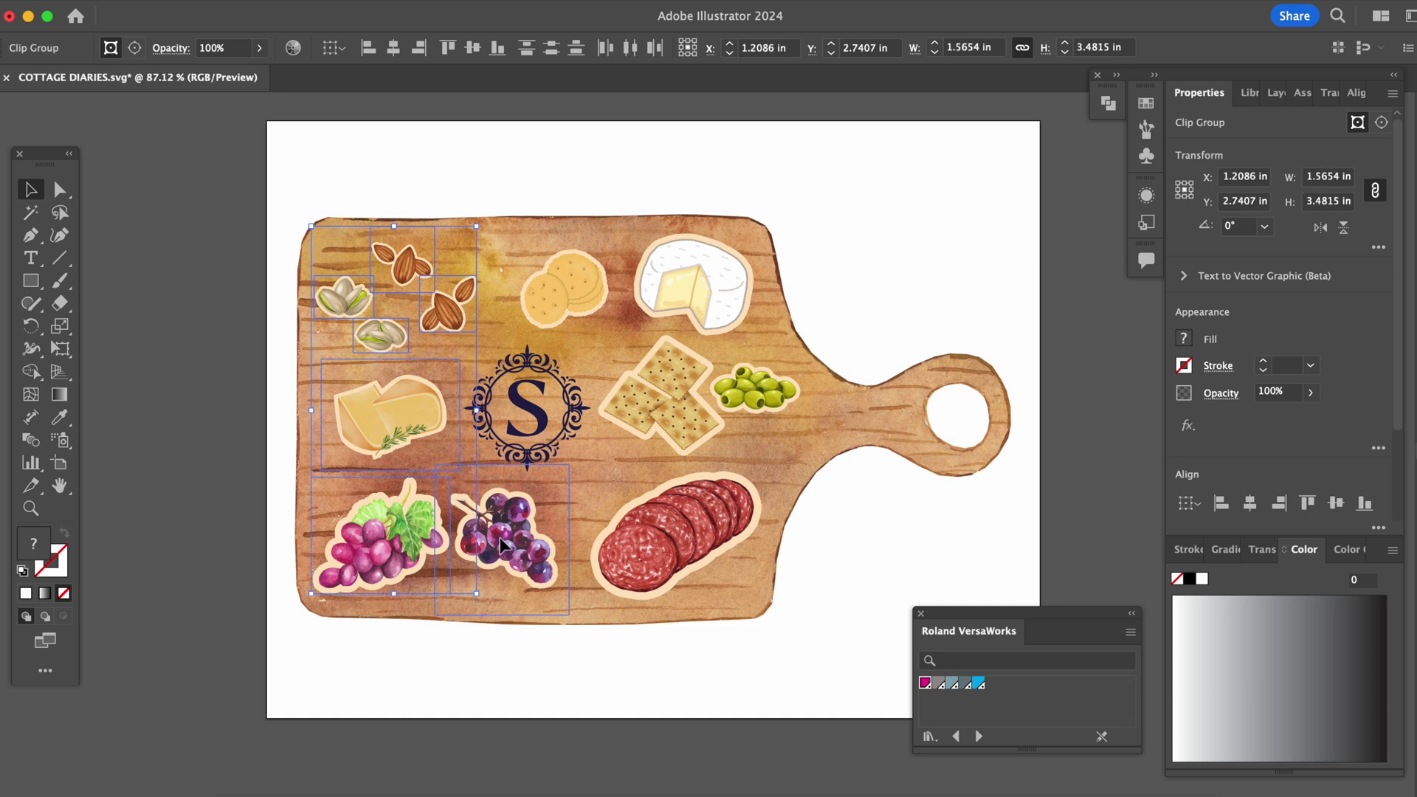
shift+click(673, 490)
shift+click(742, 414)
shift+click(718, 307)
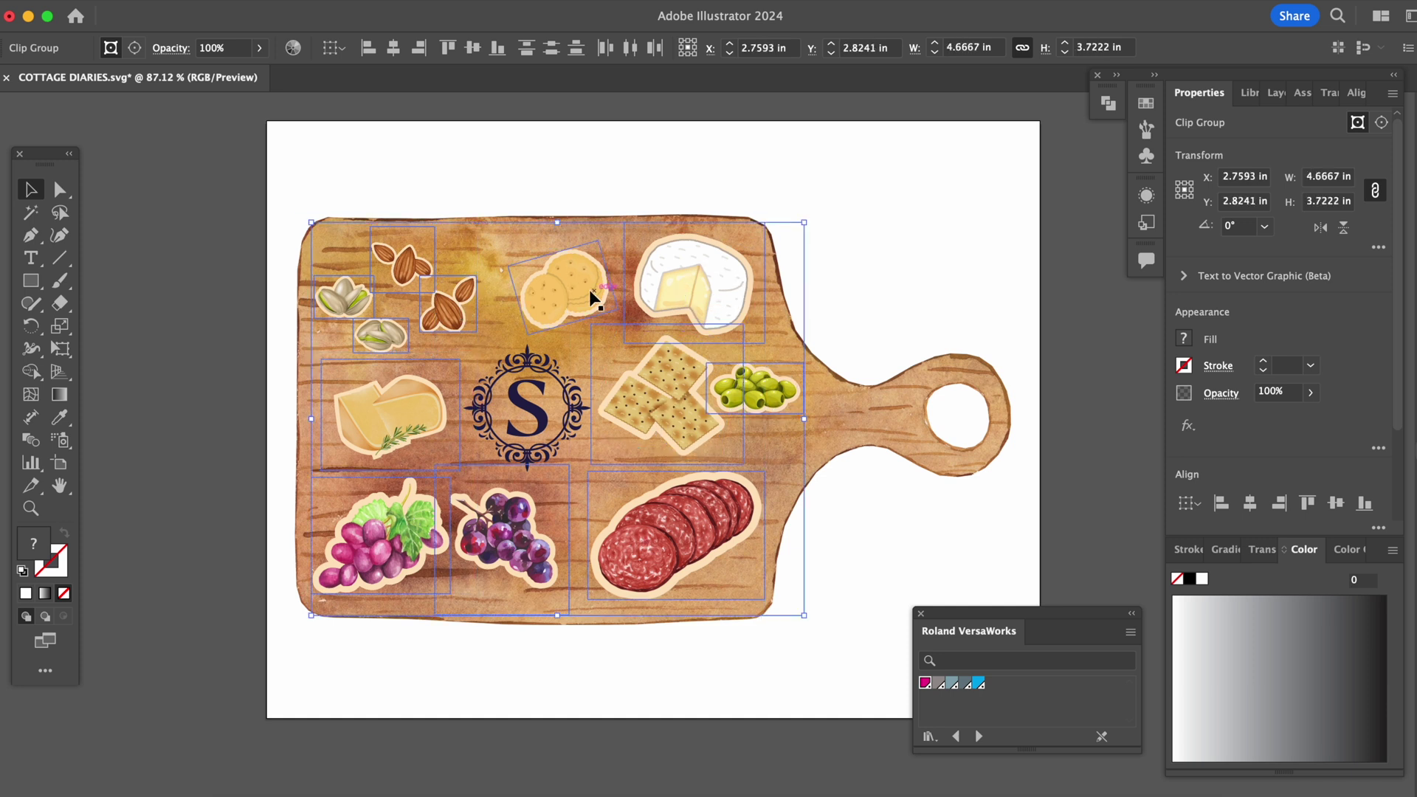
right_click(705, 296)
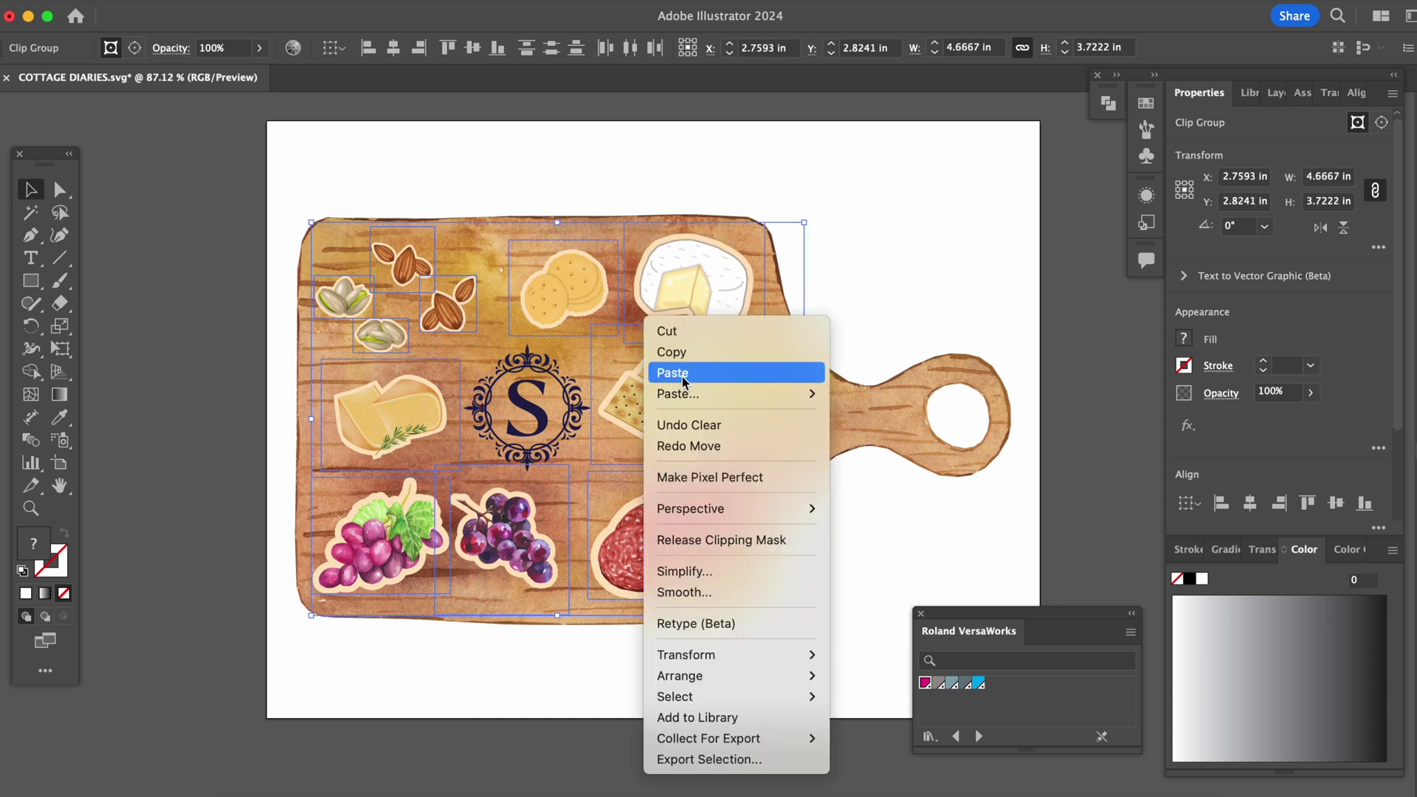
click(674, 348)
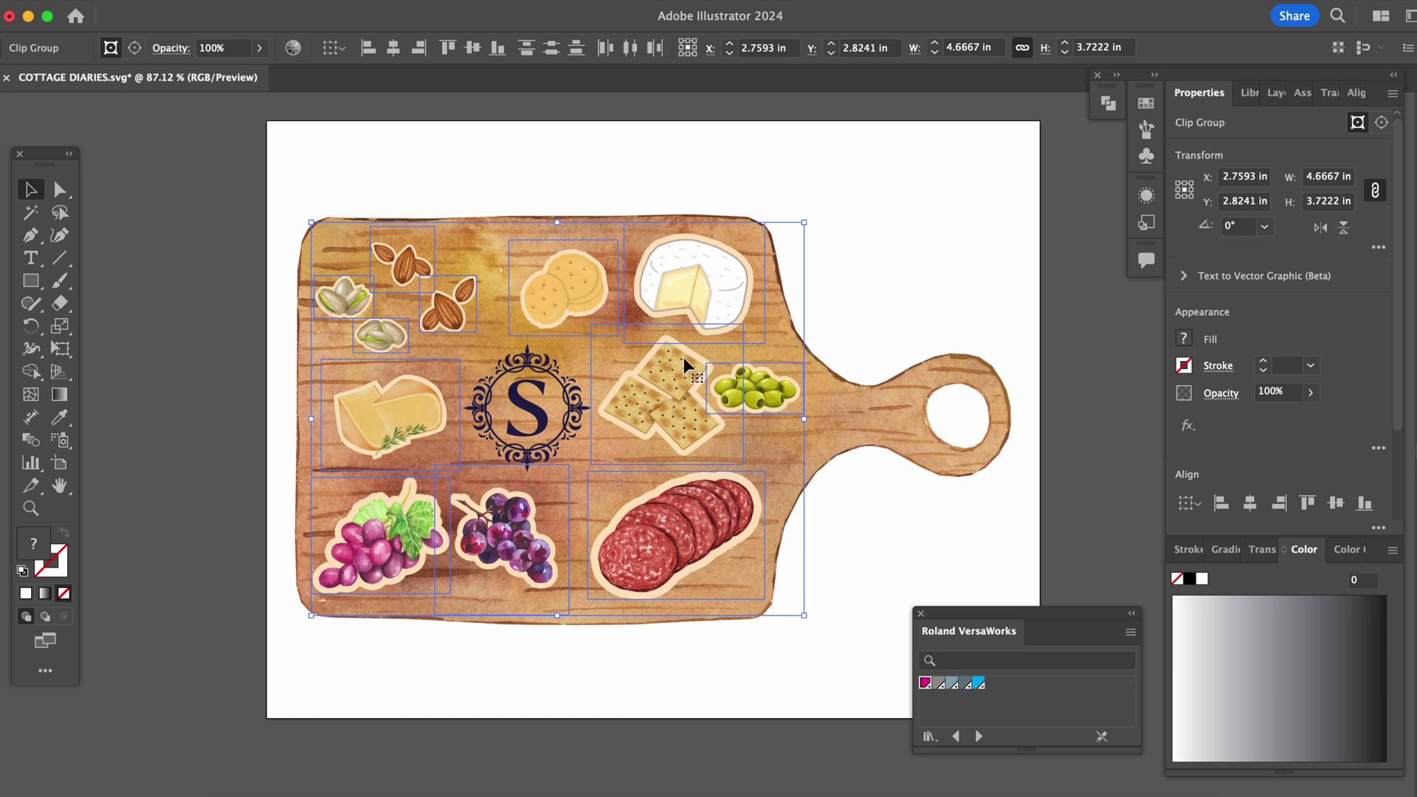
Create a new layer above Layer 1 and paste the copied food graphics in place on it
click(1276, 93)
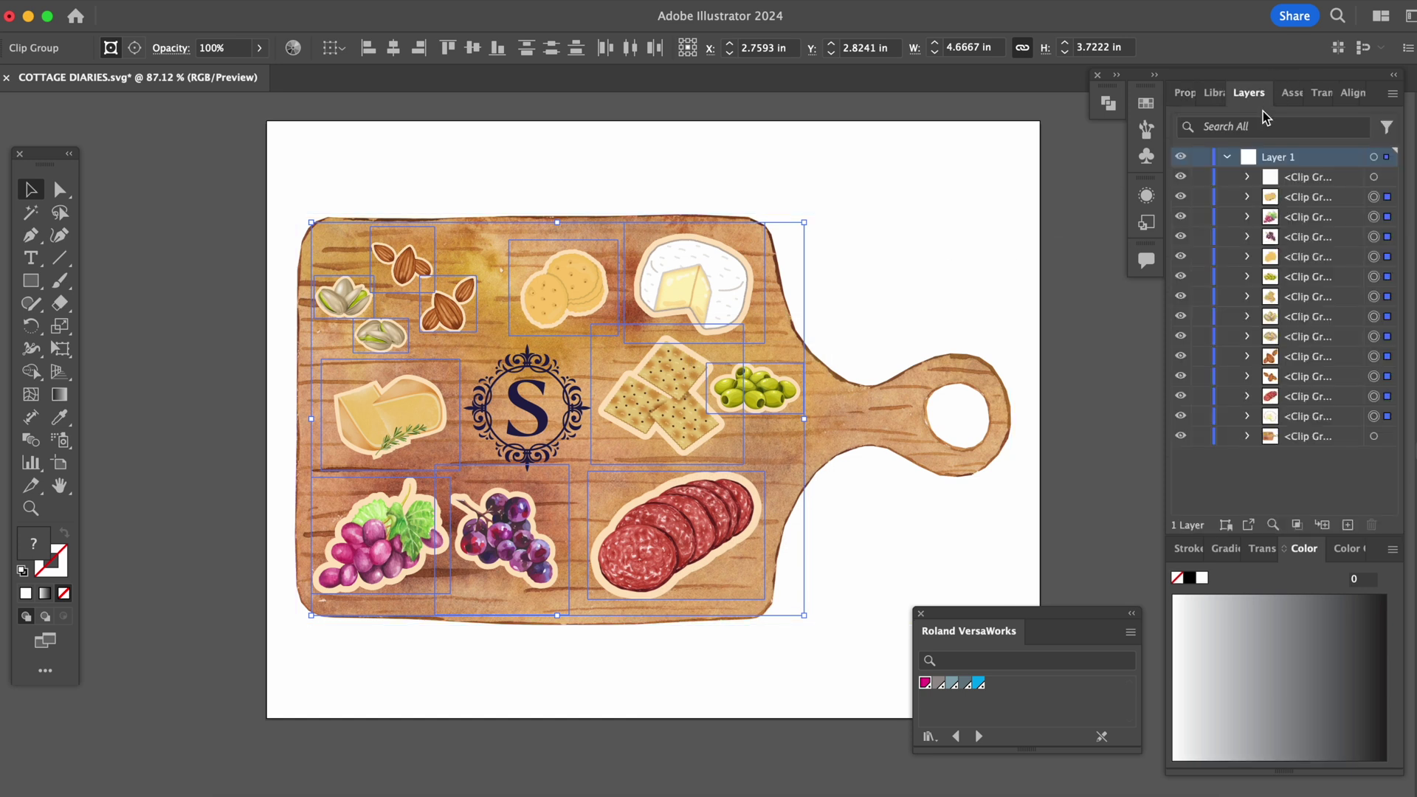
click(1349, 525)
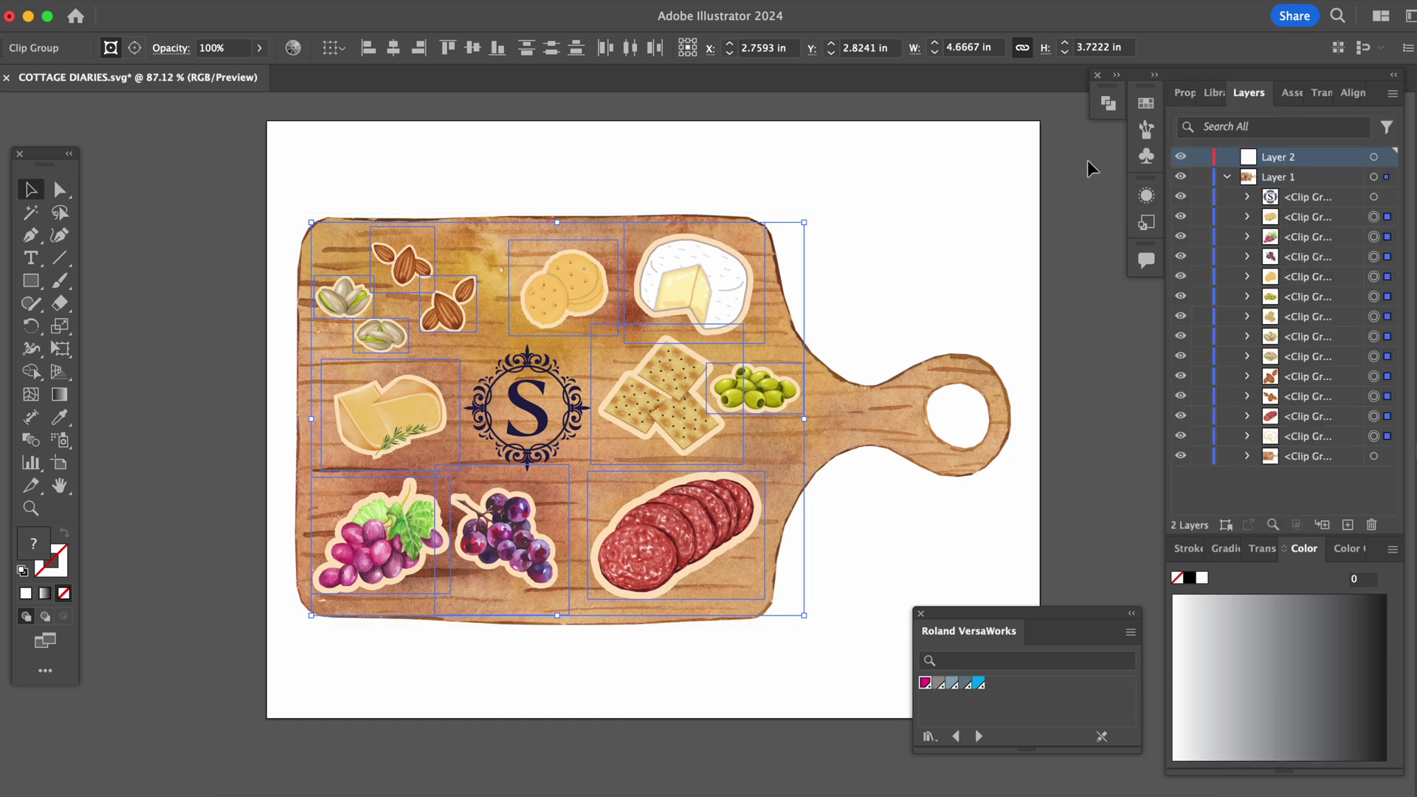
click(219, 1)
mouse_move(175, 1)
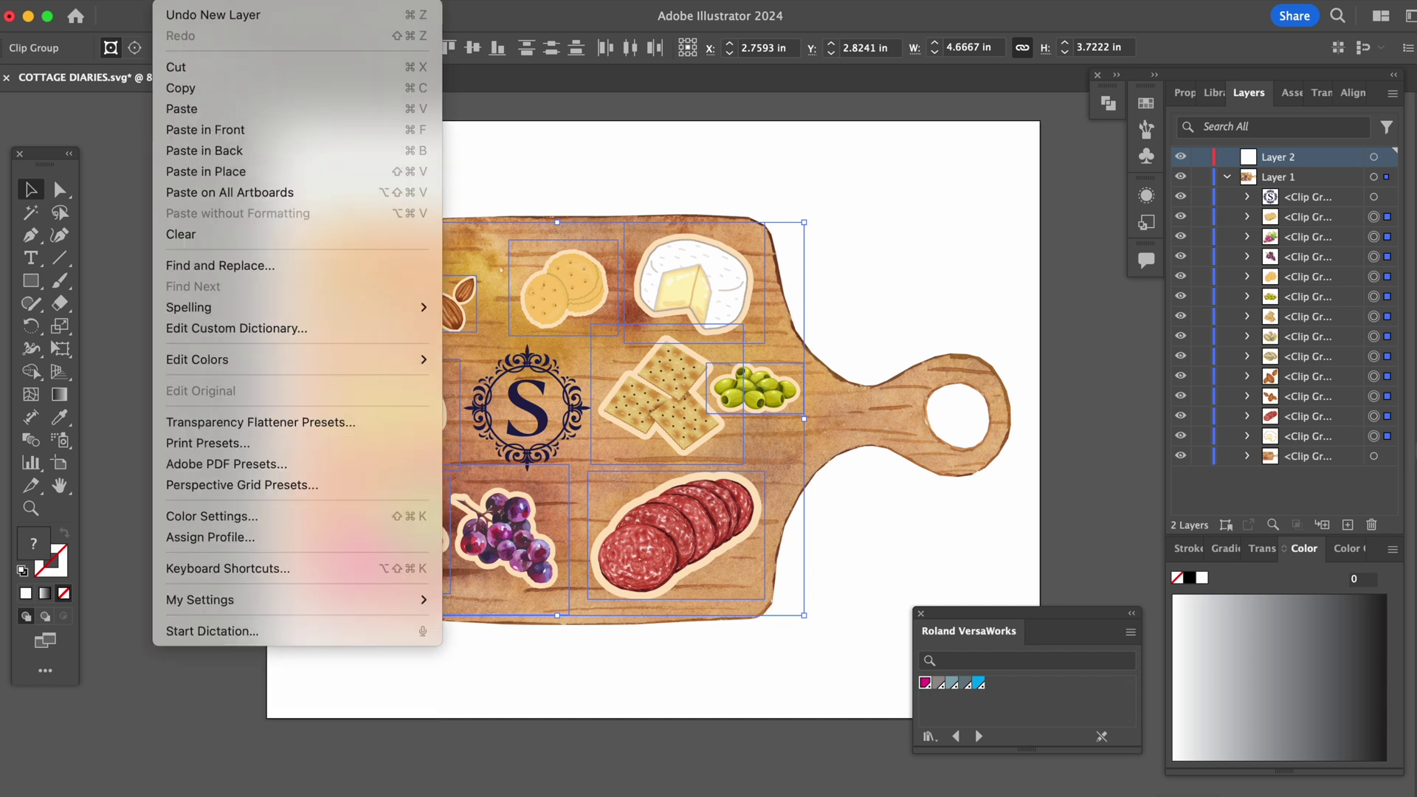
click(293, 174)
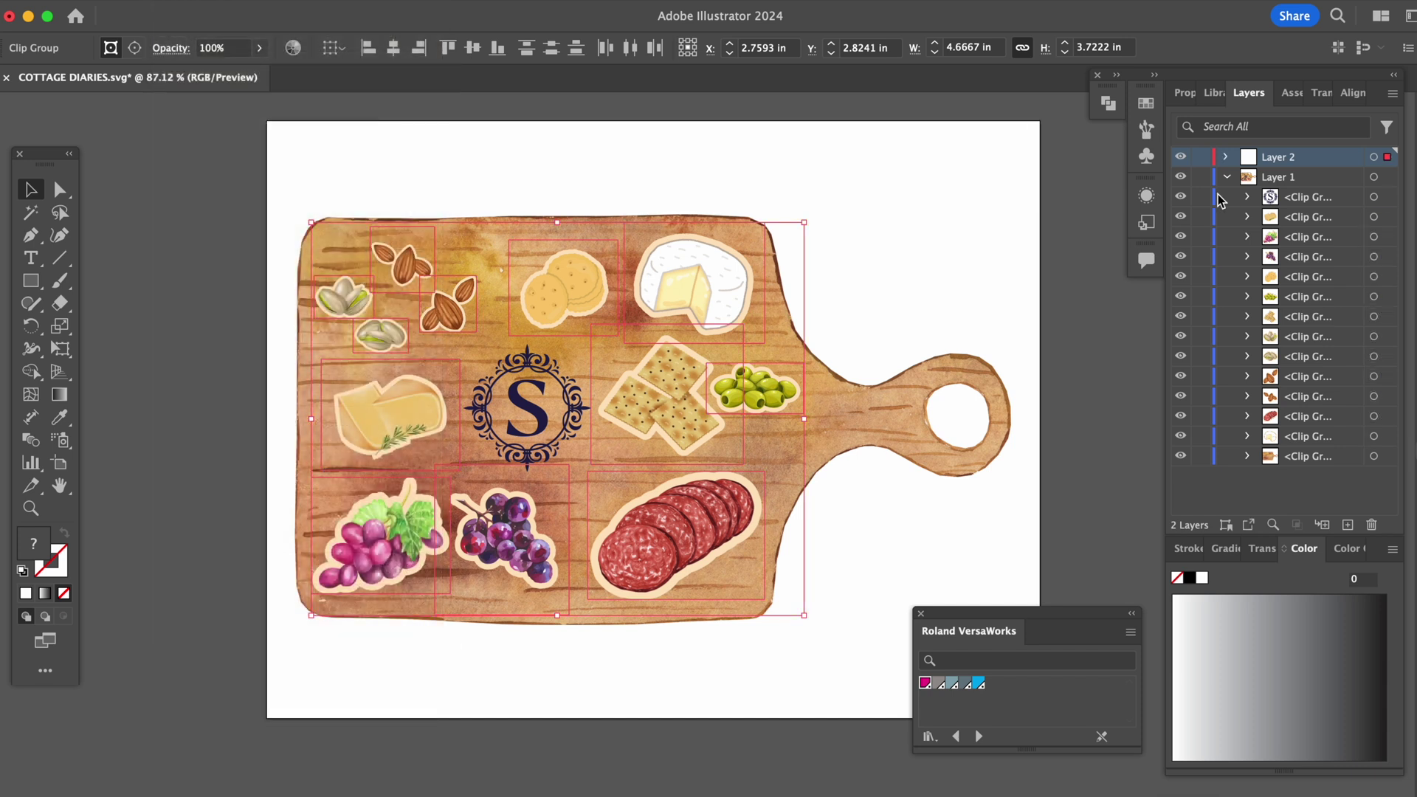
Expand Layer 2 and hide Layer 1 so only the pasted food graphics show
click(1227, 157)
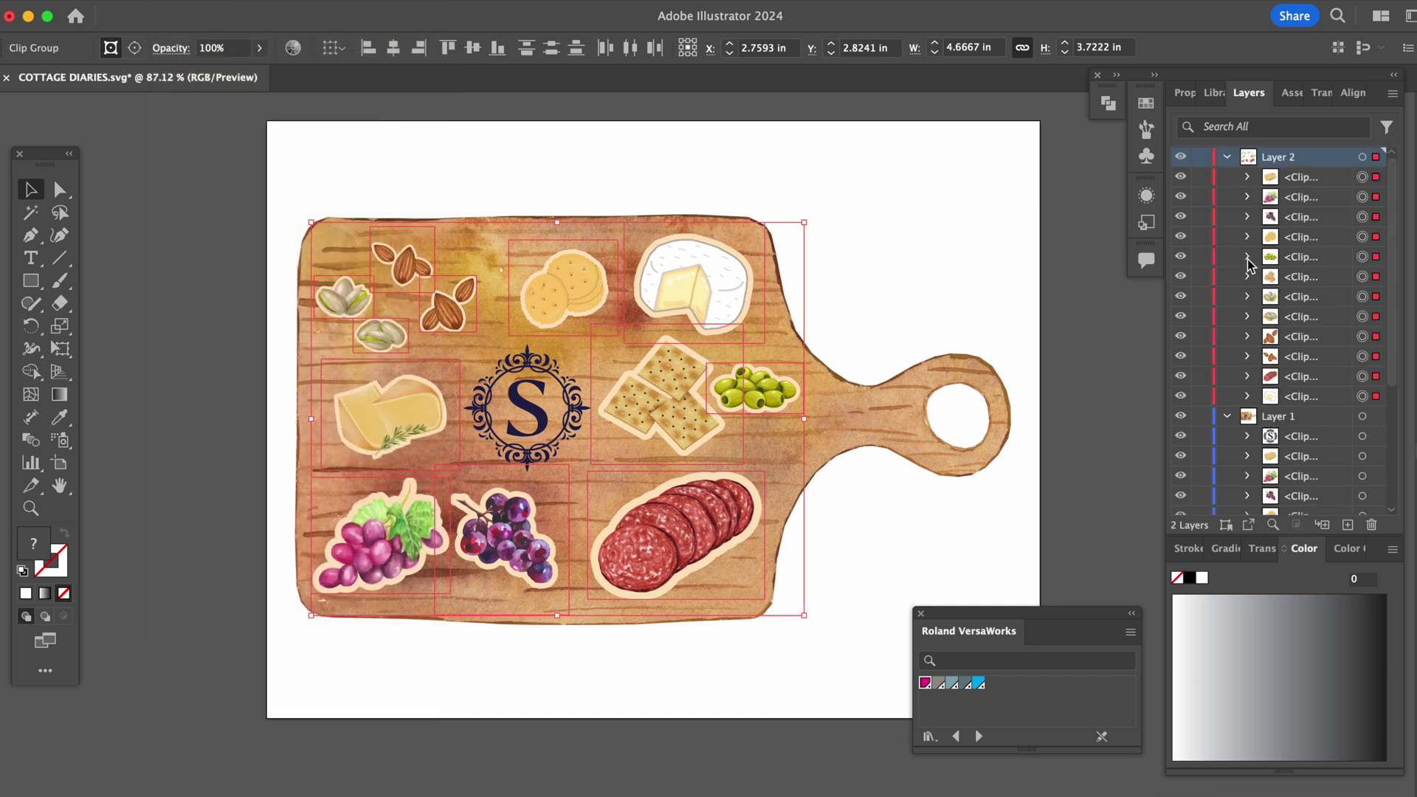
click(1184, 418)
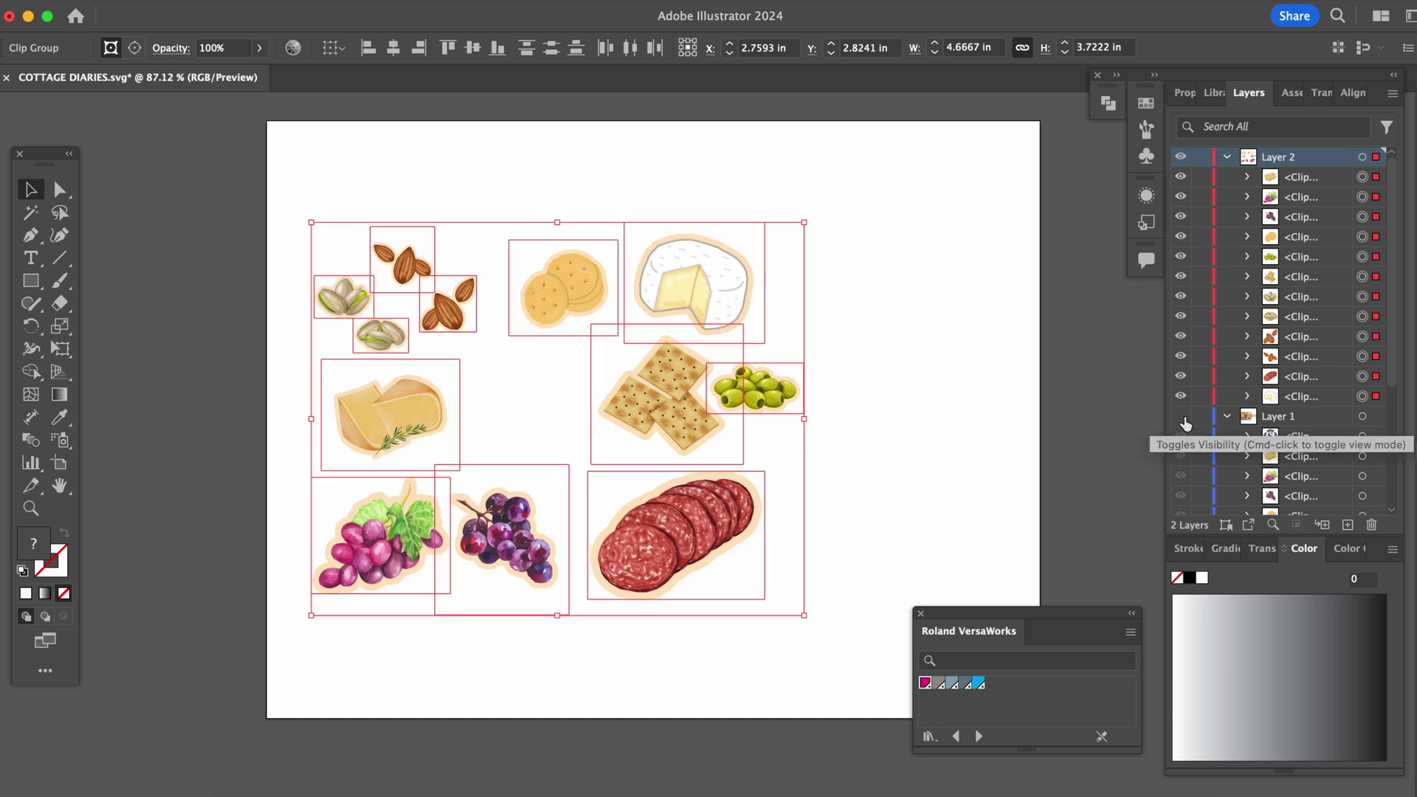
click(1018, 373)
Rasterize all the visible food graphics with the Grayscale color model and a transparent background
key(super+a)
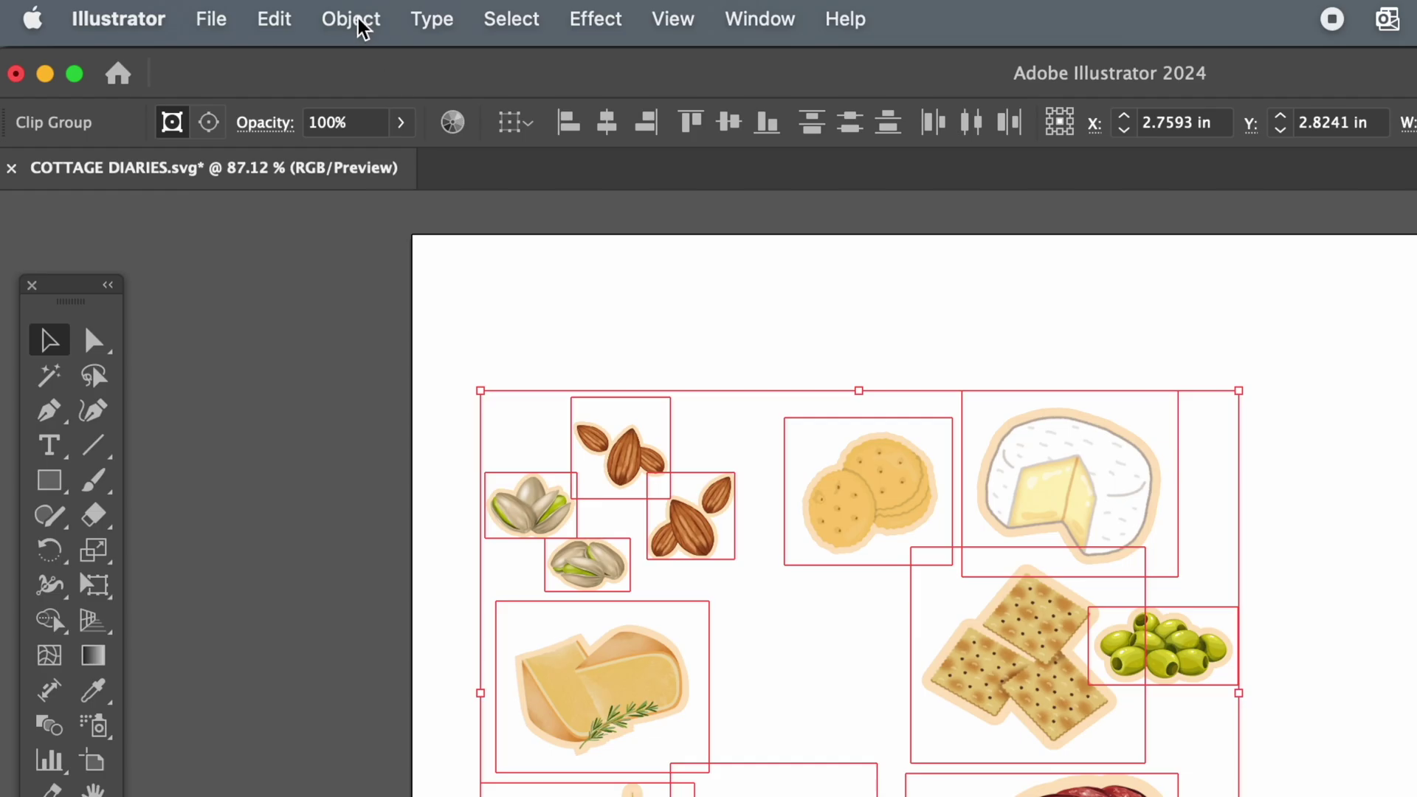
click(362, 28)
click(347, 515)
click(1164, 460)
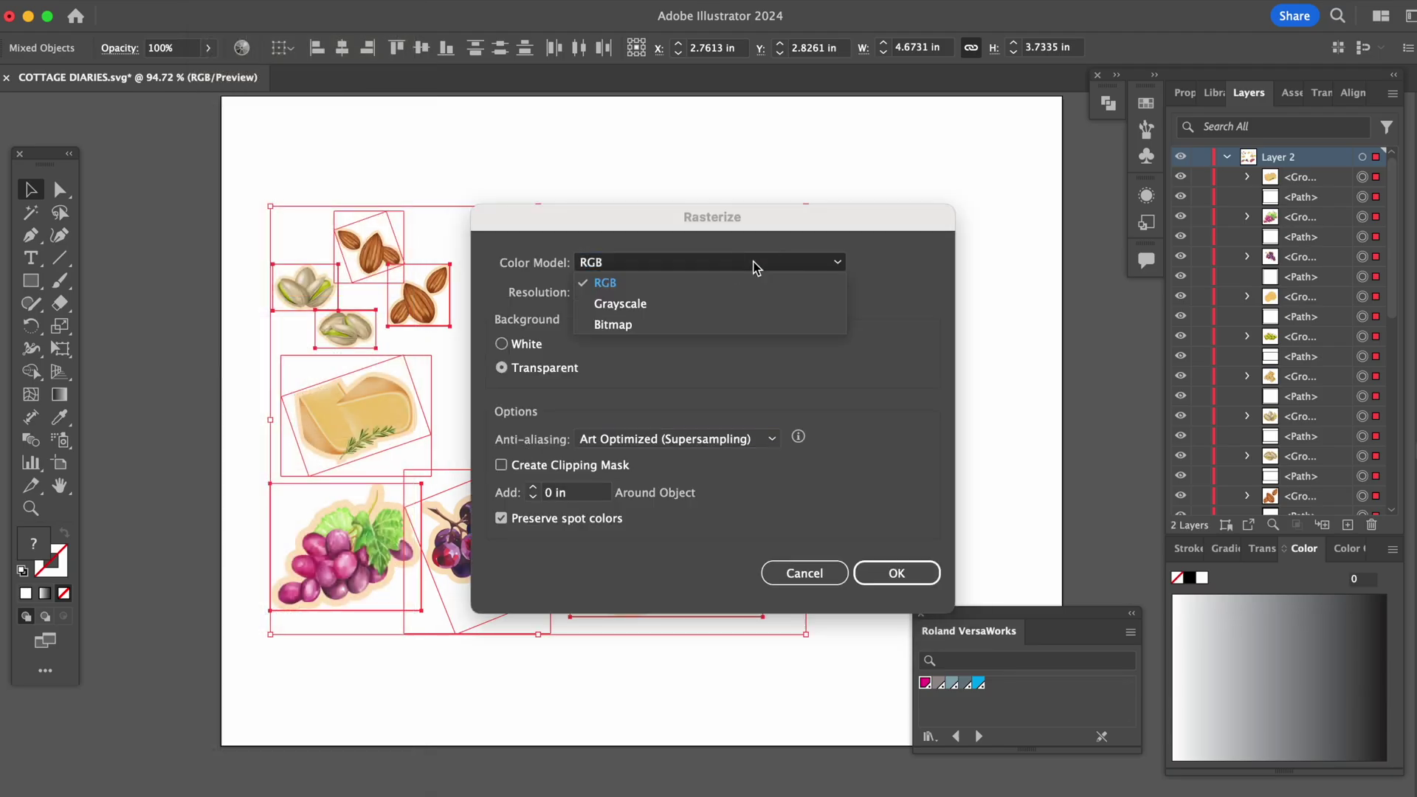
click(801, 304)
click(895, 574)
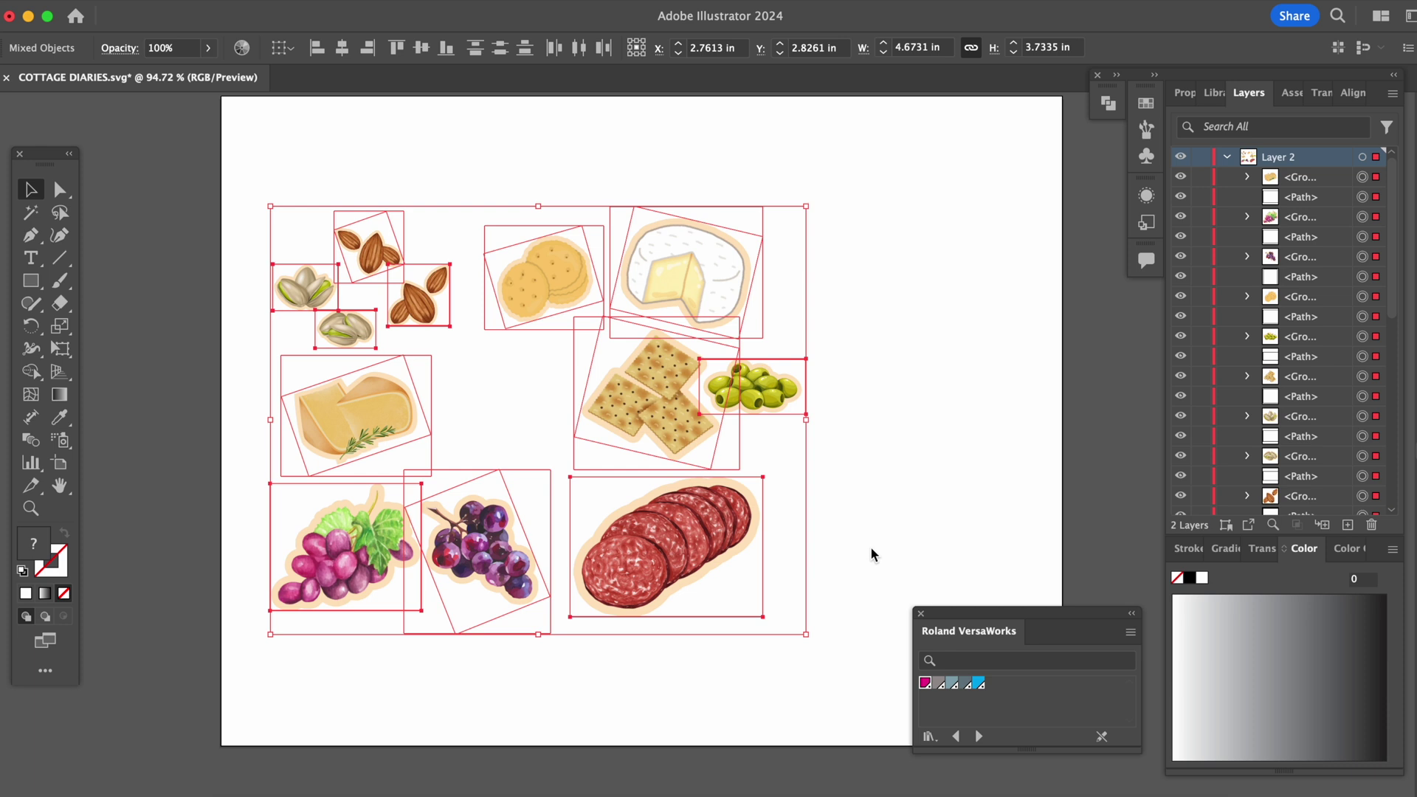
Image Trace the grayscale image with the 3 Colors preset and expand the tracing into paths
click(552, 48)
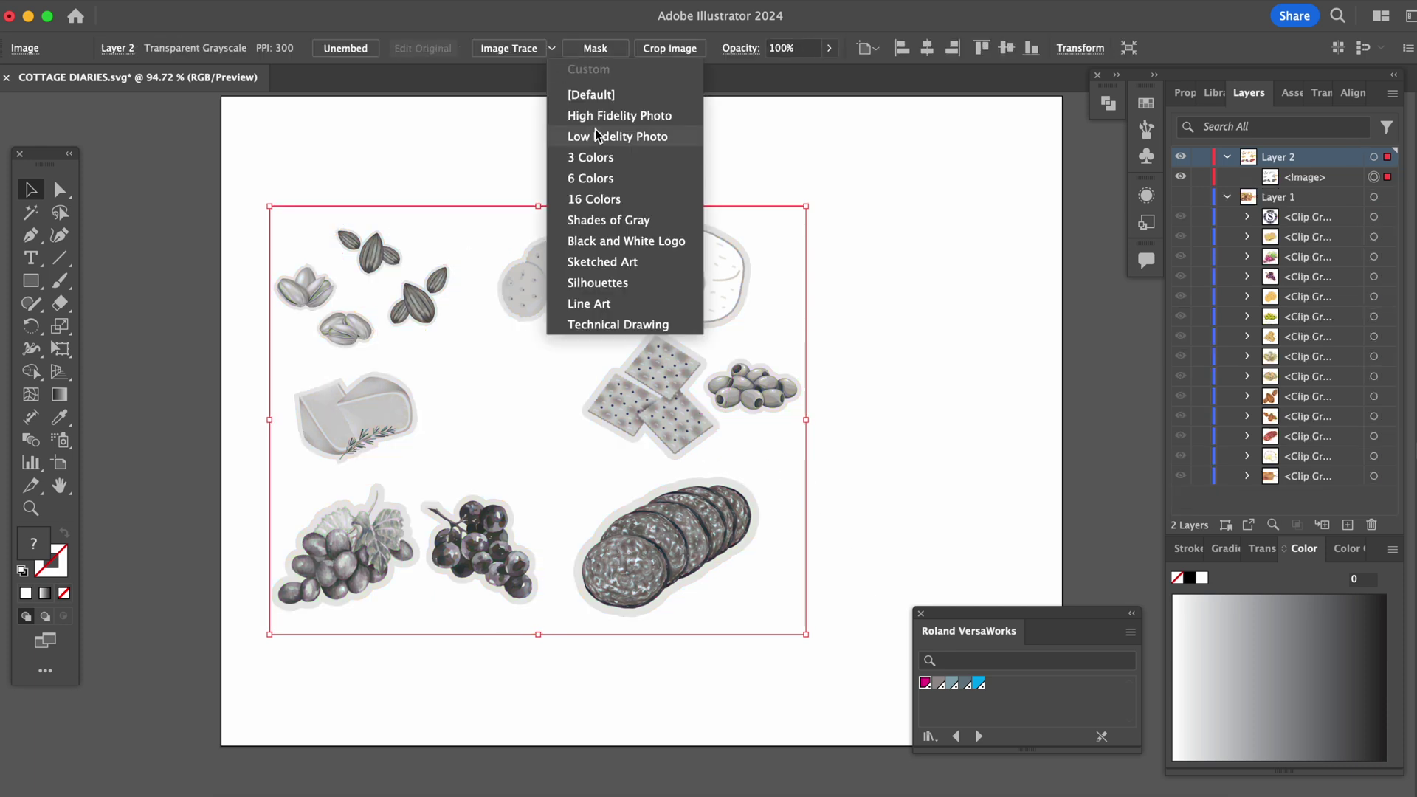
click(629, 157)
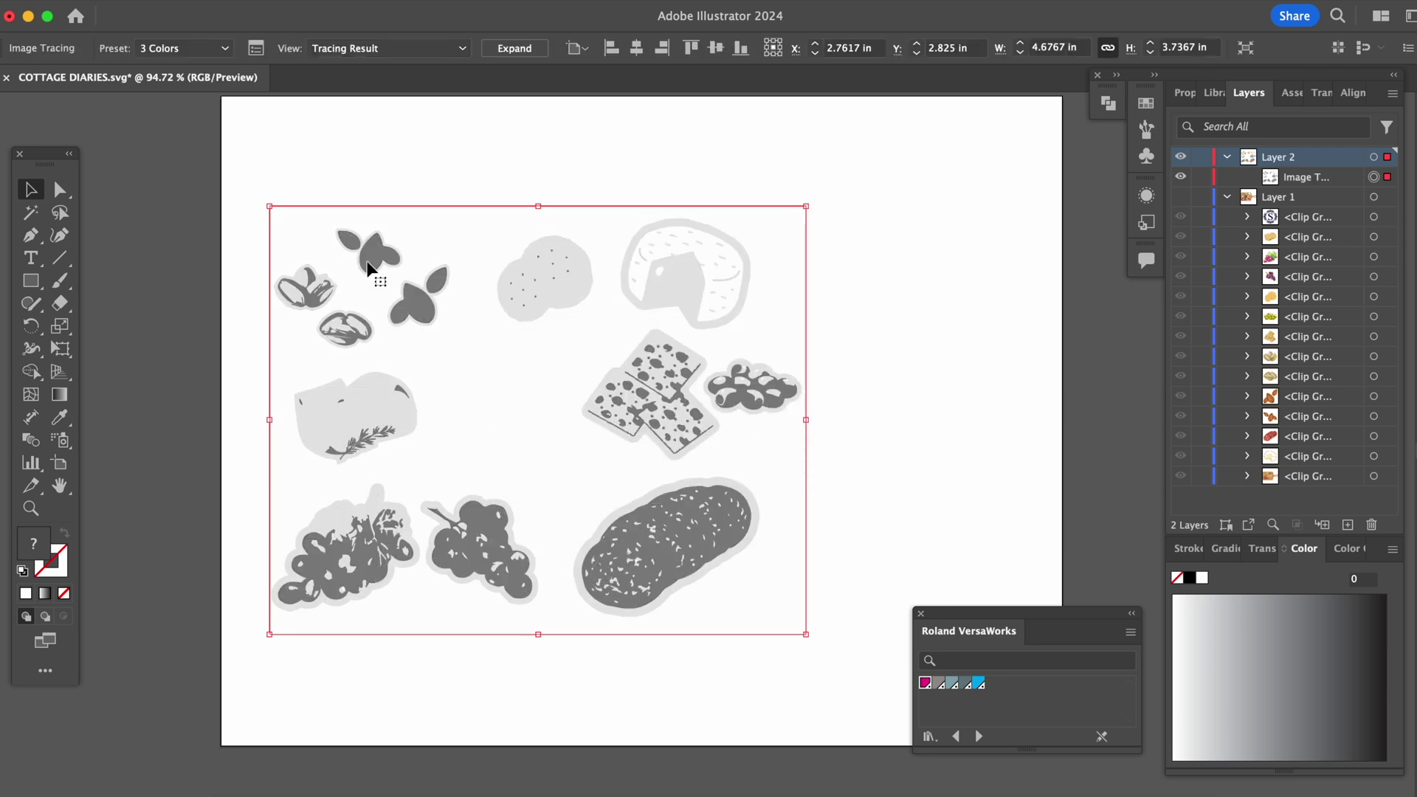
click(515, 50)
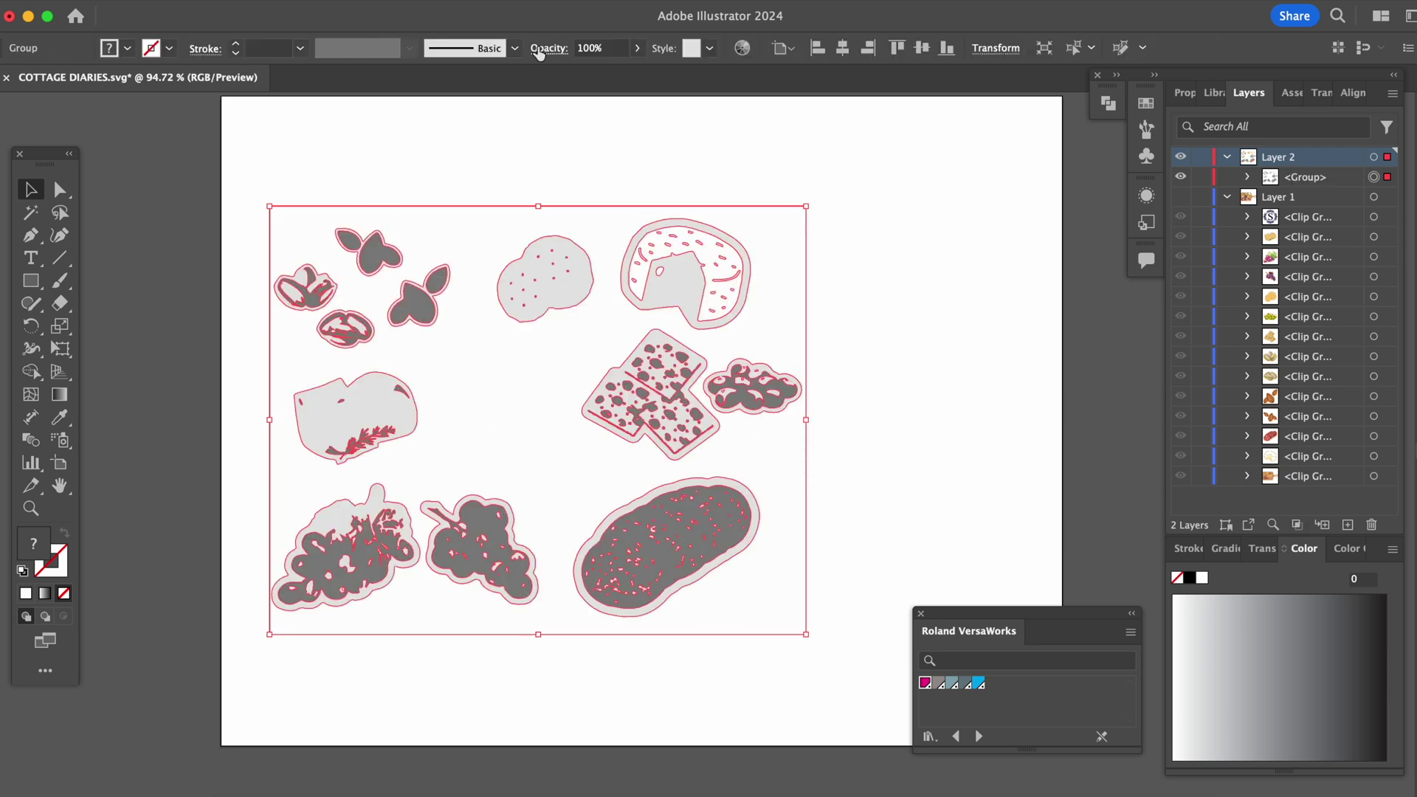
click(468, 165)
Isolate the light outline shape of the upper almonds, try moving it, and undo the move
scroll(367, 228, up, 6)
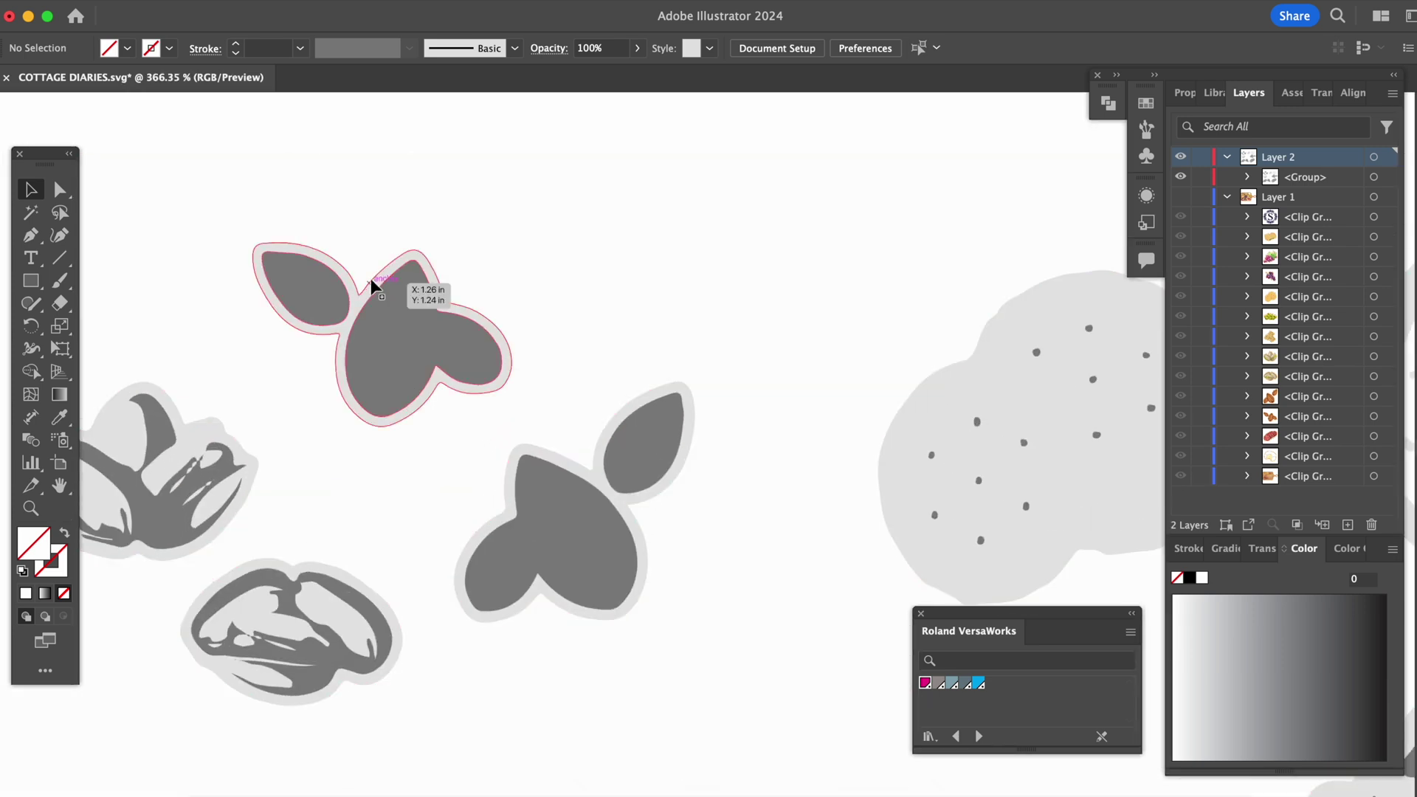
double_click(373, 286)
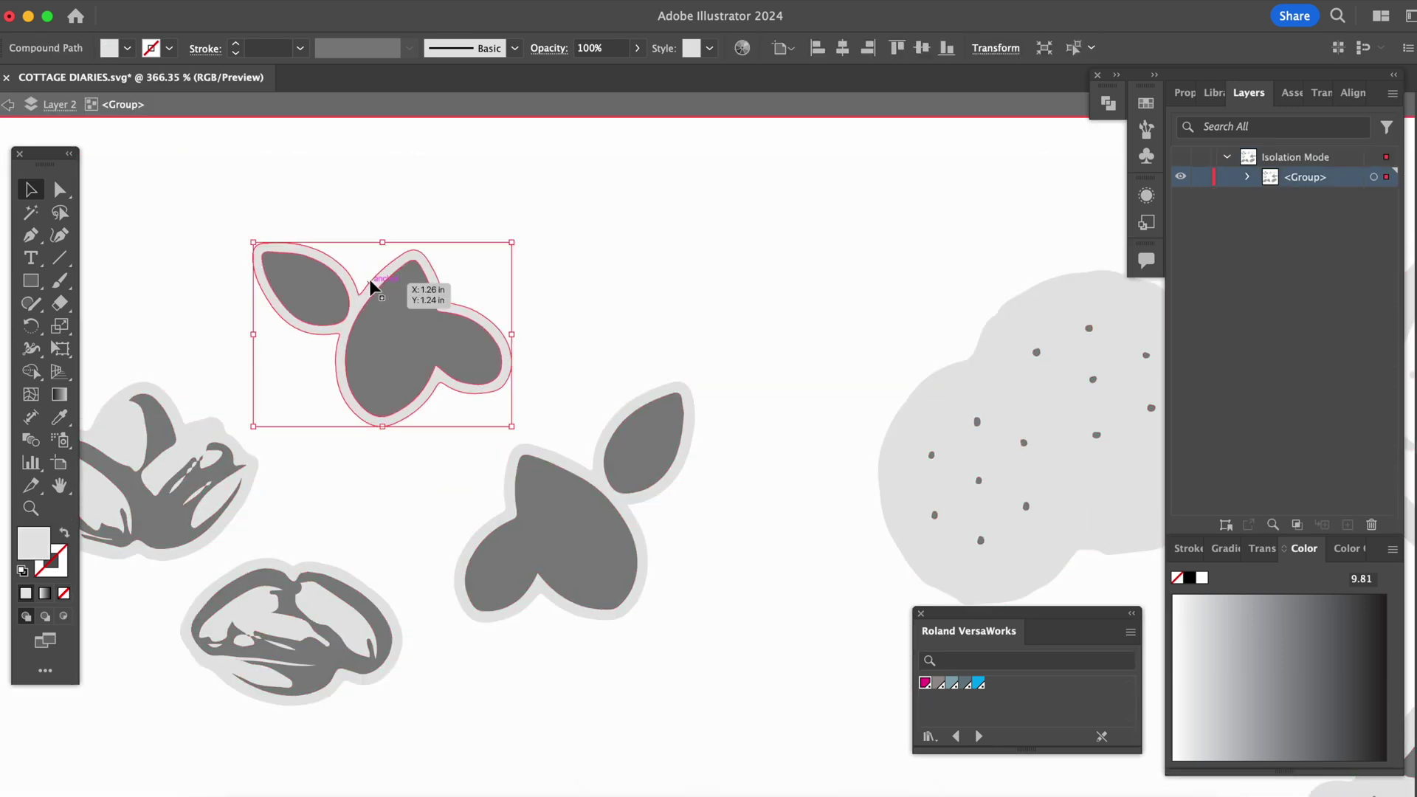
double_click(372, 287)
drag(370, 272, 379, 193)
key(super+z)
scroll(286, 415, down, 5)
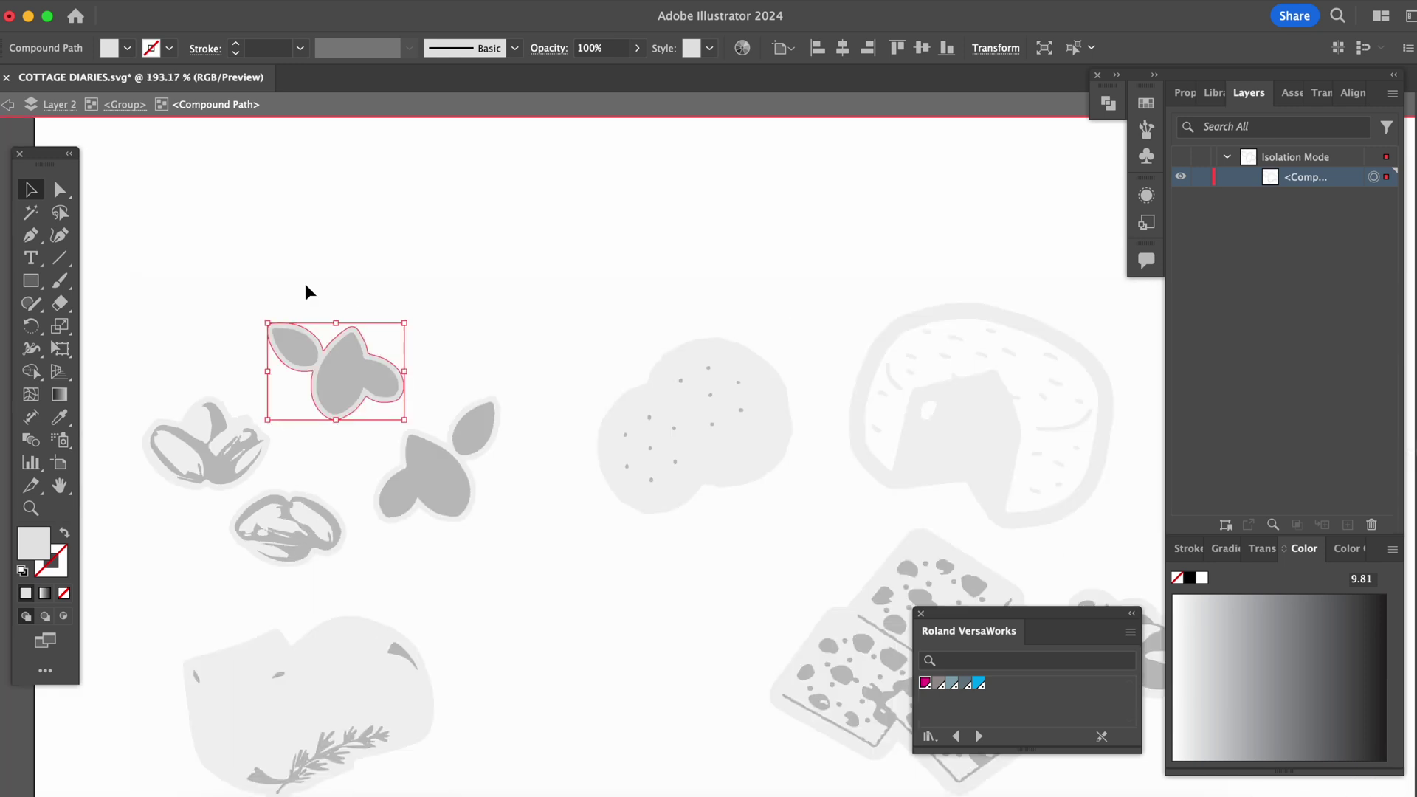
Try to remove the dark inner shapes of the upper almonds to leave only their light silhouette
click(329, 363)
key(Delete)
click(447, 271)
key(Delete)
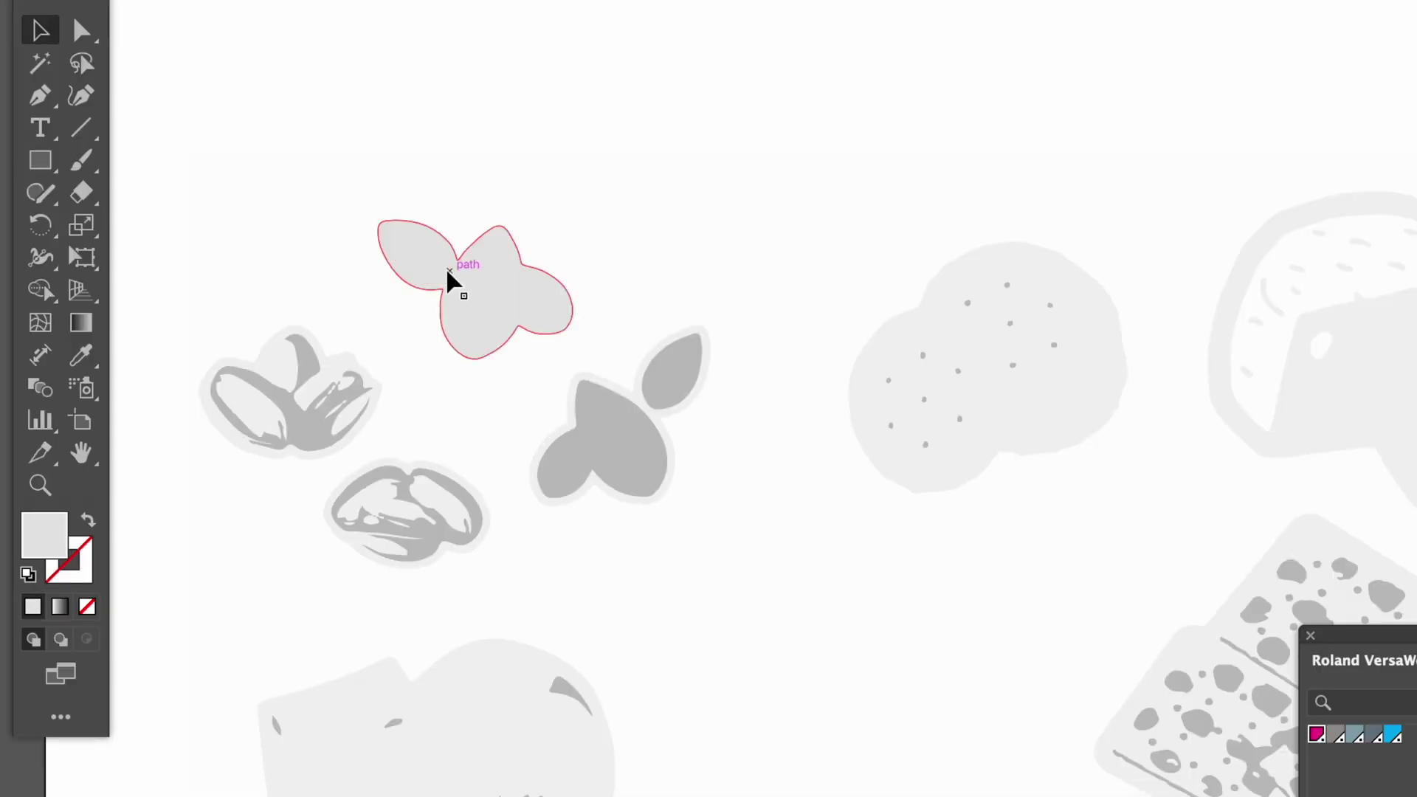
double_click(532, 124)
scroll(532, 124, down, 5)
double_click(510, 236)
click(515, 206)
key(Delete)
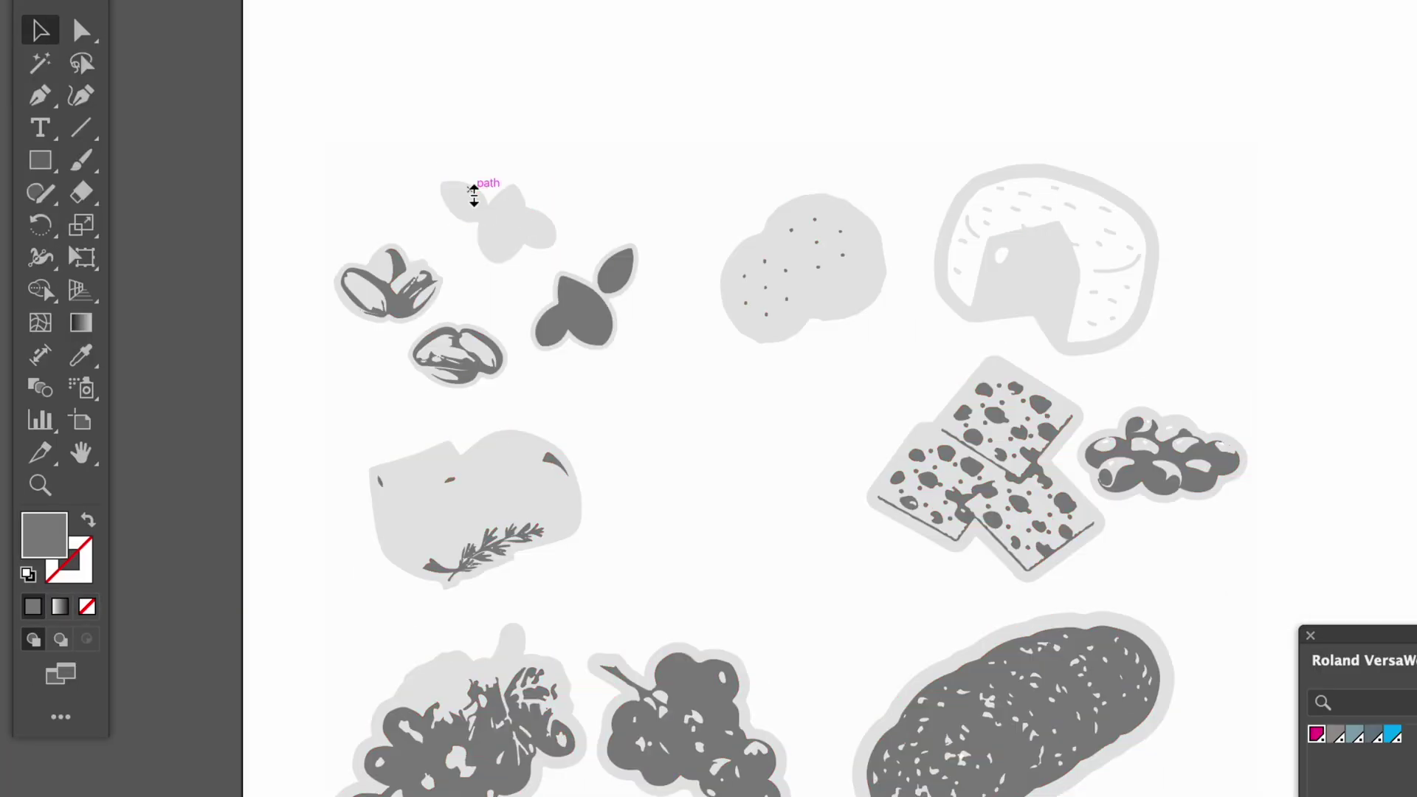
Isolate the white background path, select every food item's outer contour, and apply the magenta Roland VersaWorks swatch as stroke
click(410, 295)
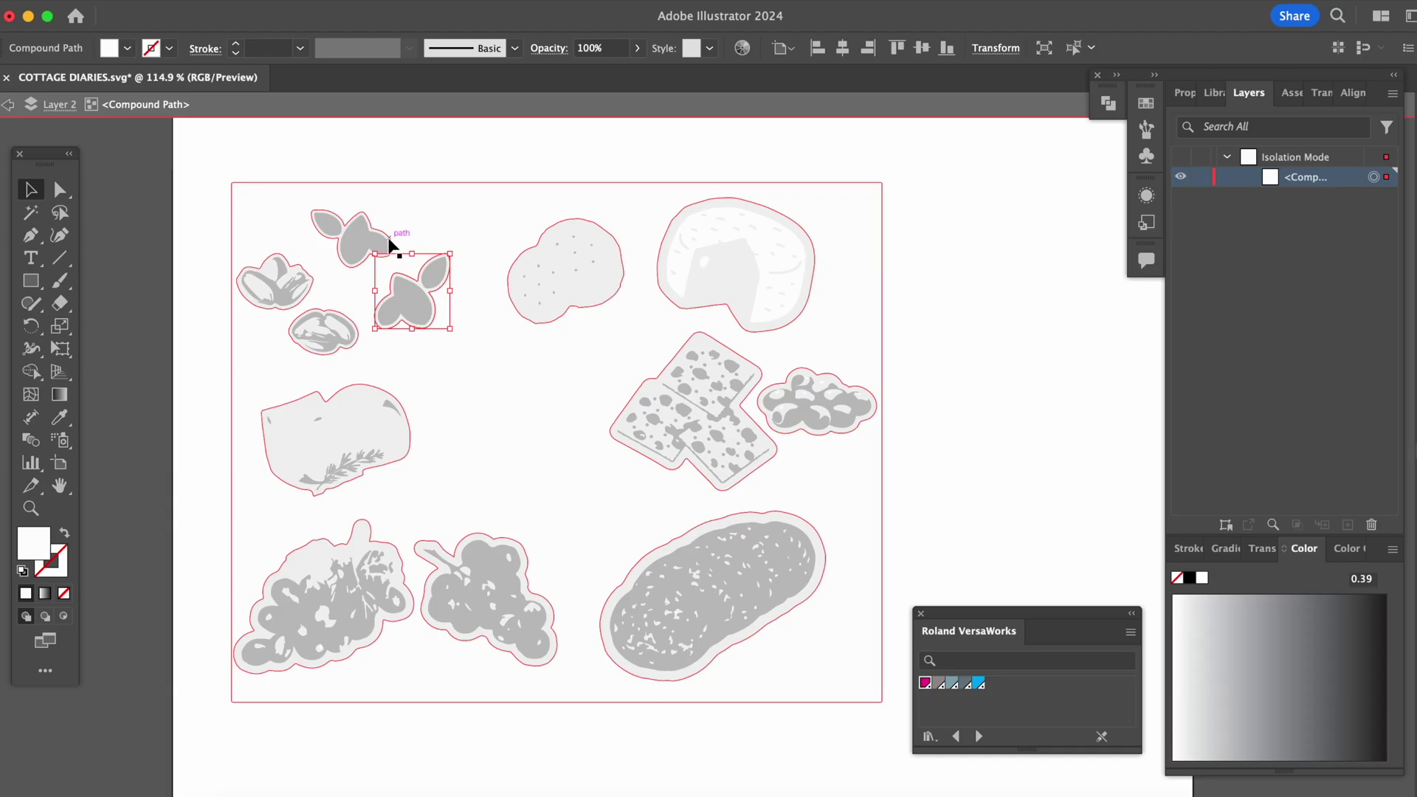
shift+click(389, 240)
shift+click(537, 242)
shift+click(670, 220)
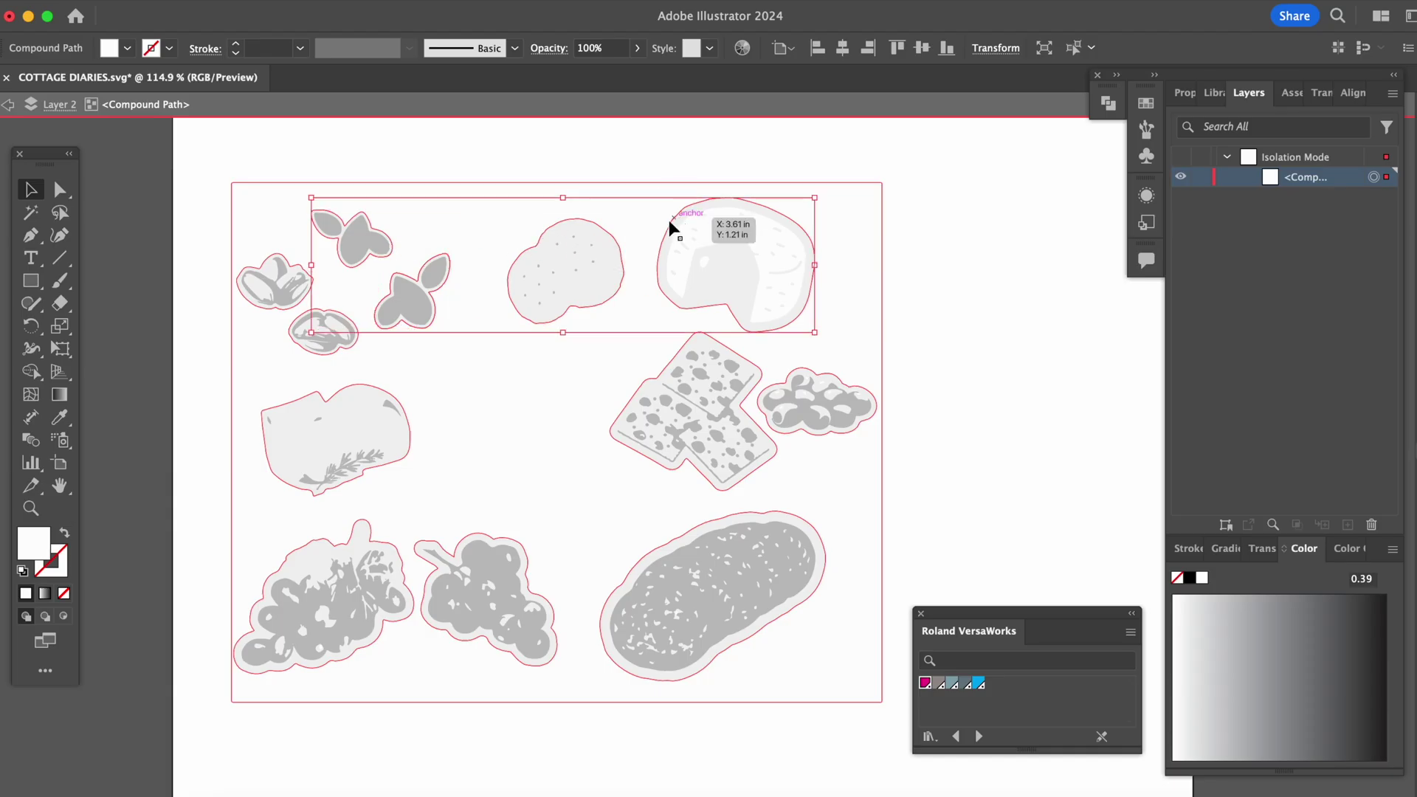
shift+click(297, 266)
shift+click(346, 317)
shift+click(372, 388)
shift+click(652, 380)
shift+click(833, 376)
shift+click(808, 523)
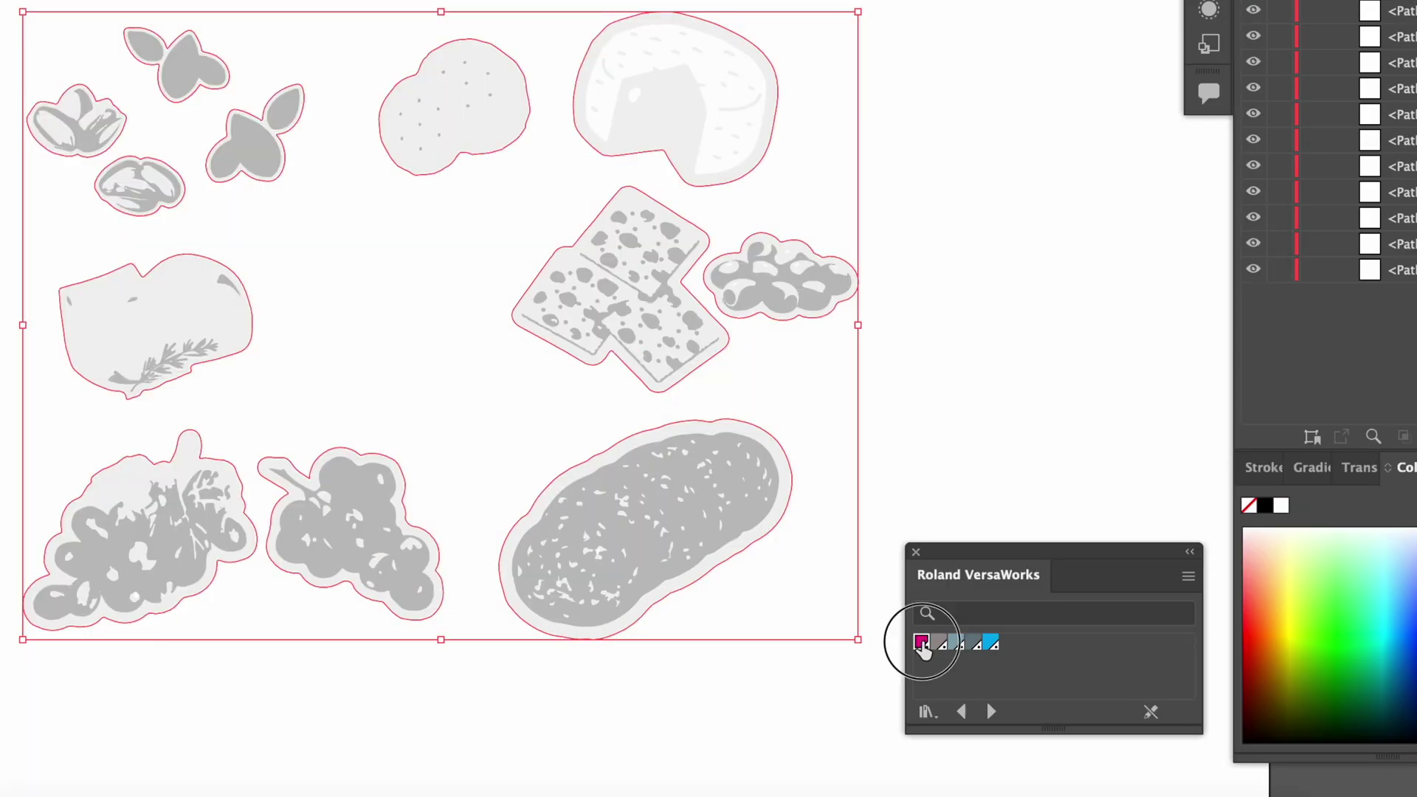
click(921, 643)
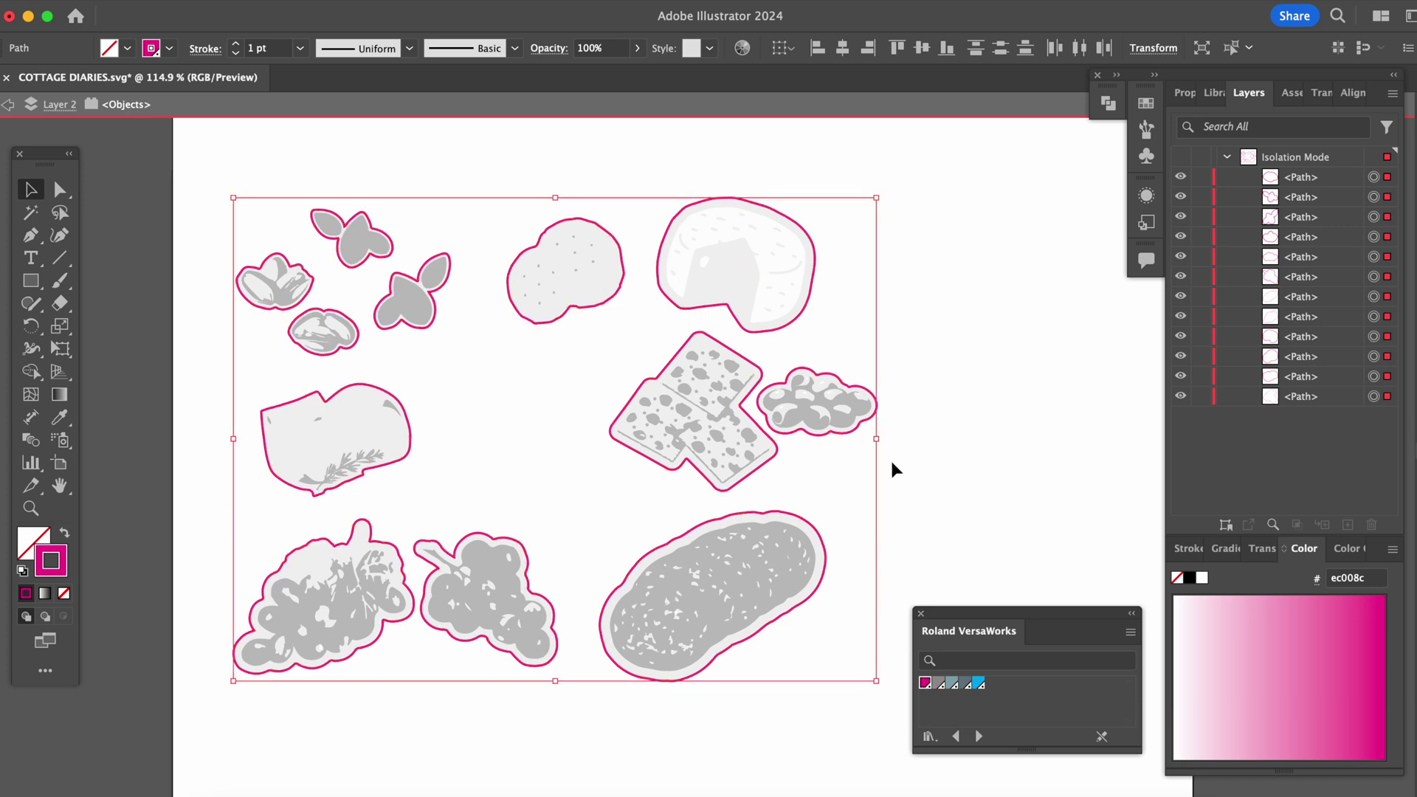
double_click(913, 463)
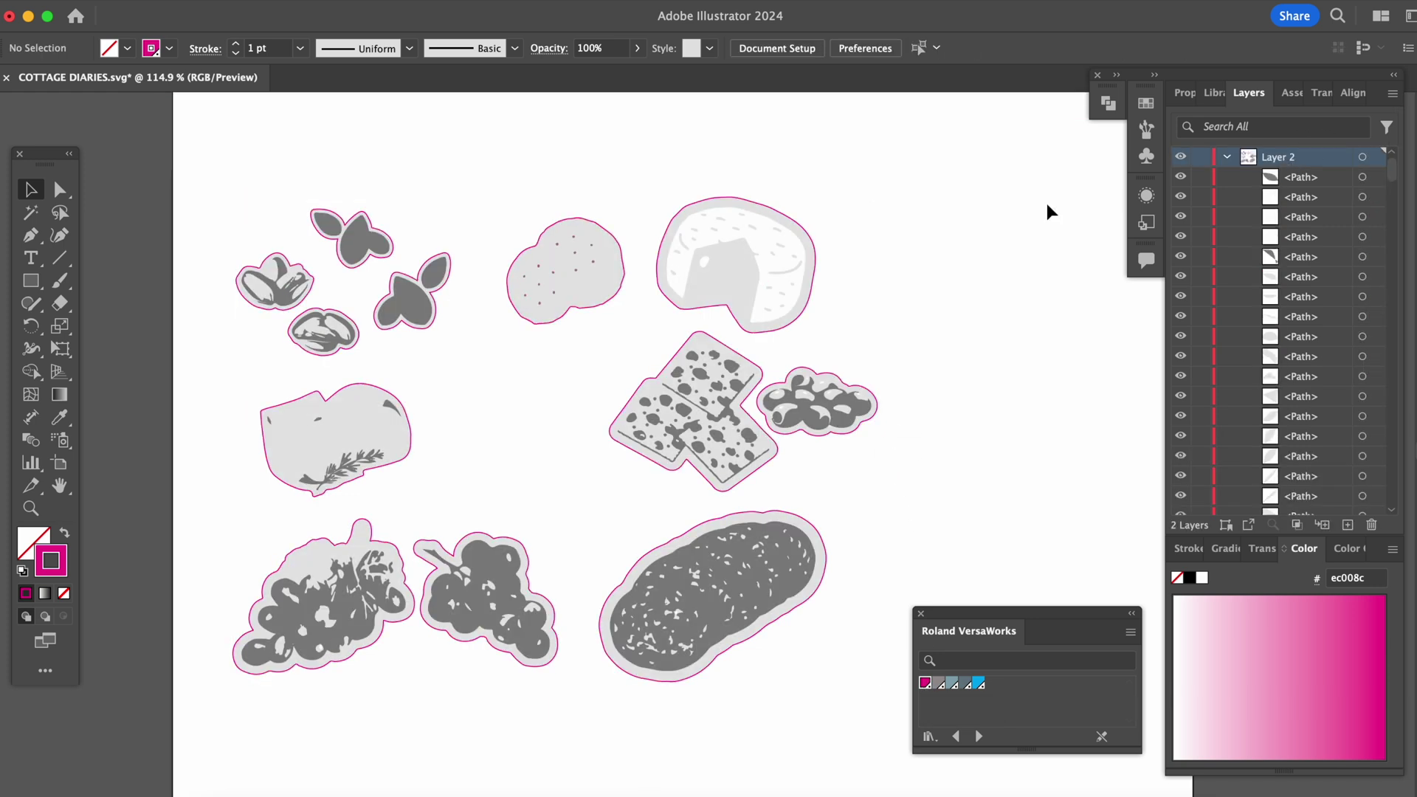
Remove the gray traced shapes from Layer 2 and select all the remaining magenta contours
click(979, 736)
key(super+a)
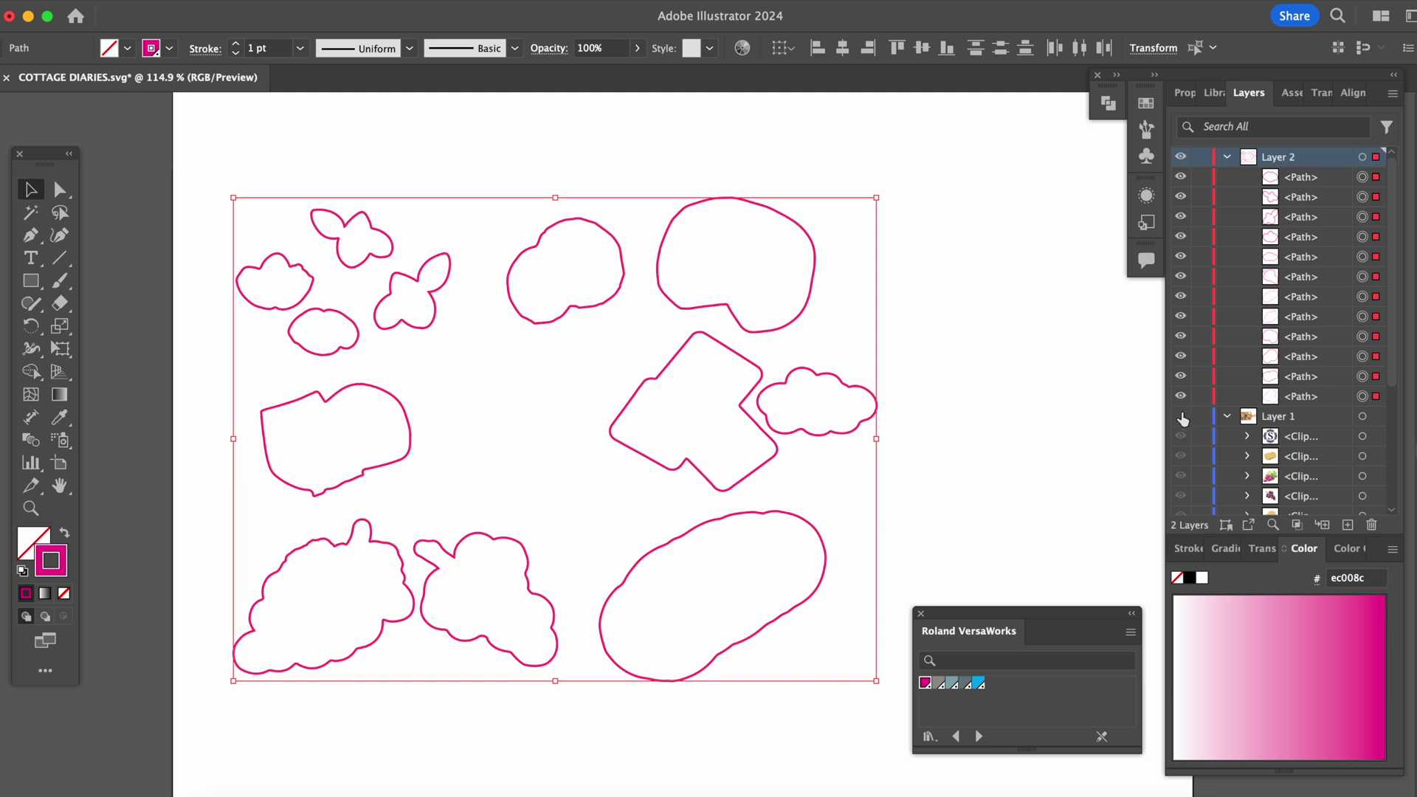
Show the Layer 1 artwork again and group all the magenta food contours
click(1181, 418)
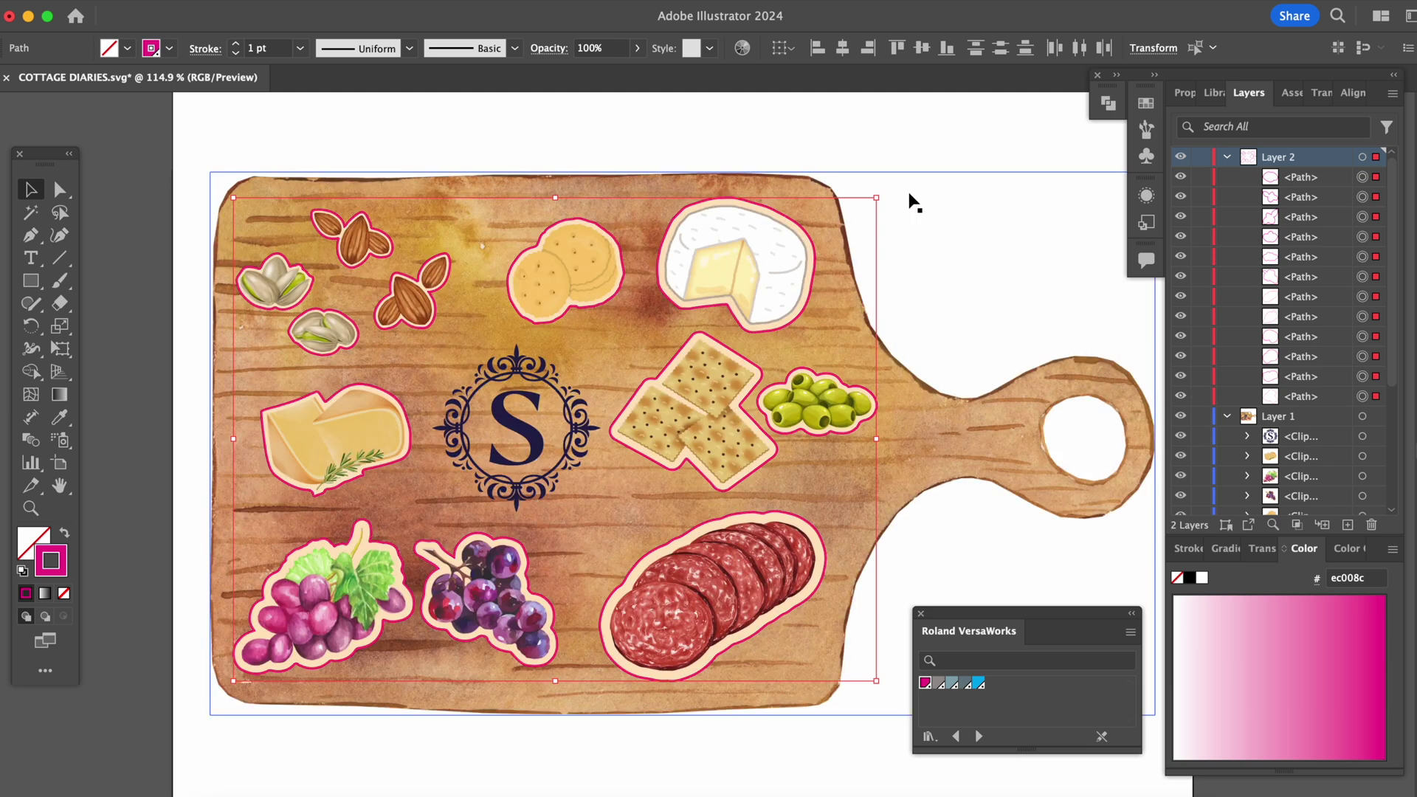
click(830, 132)
click(803, 370)
click(319, 1)
mouse_move(336, 183)
click(565, 327)
click(220, 1)
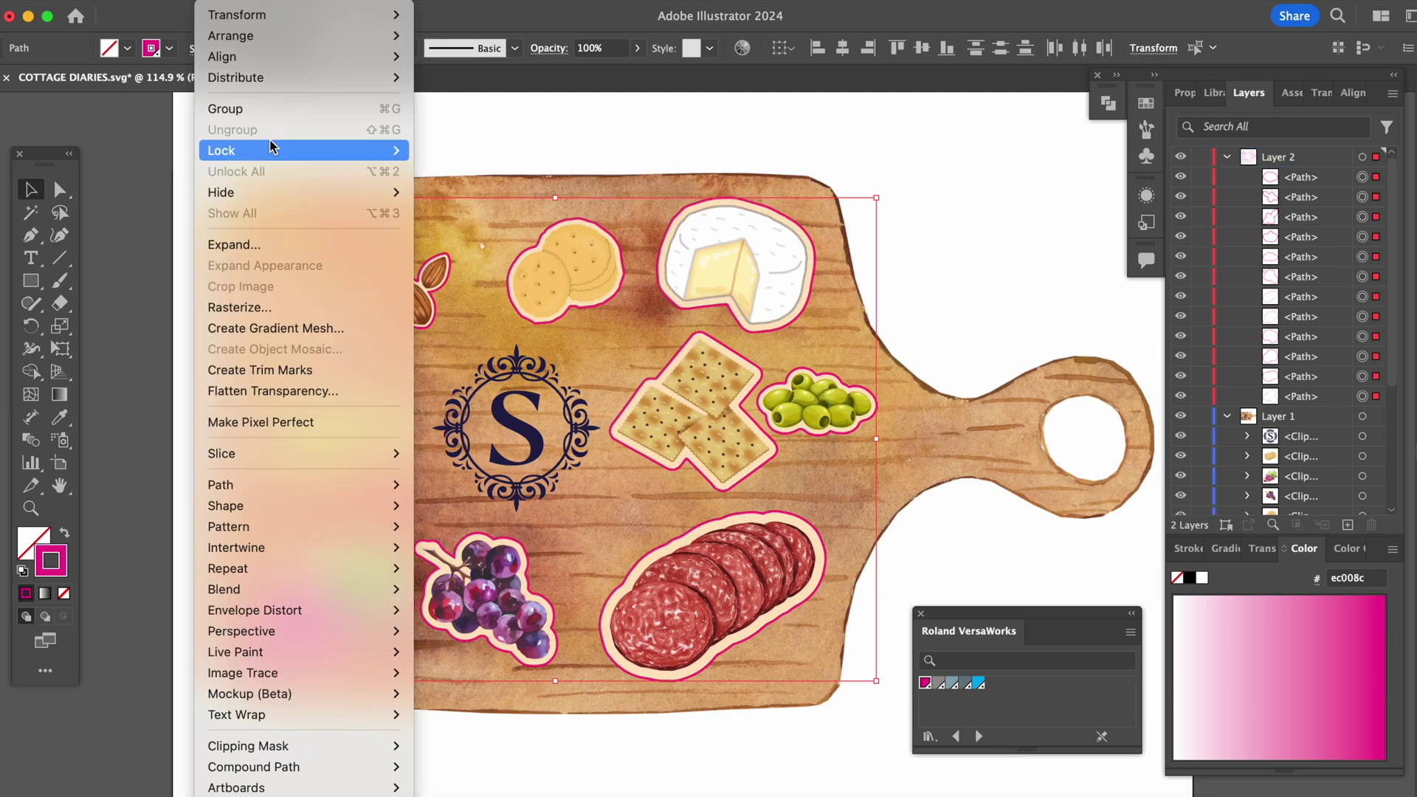
click(270, 109)
Set the stroke weight of the grouped magenta contours to 0.25 pt
click(1185, 93)
click(1311, 365)
click(1342, 377)
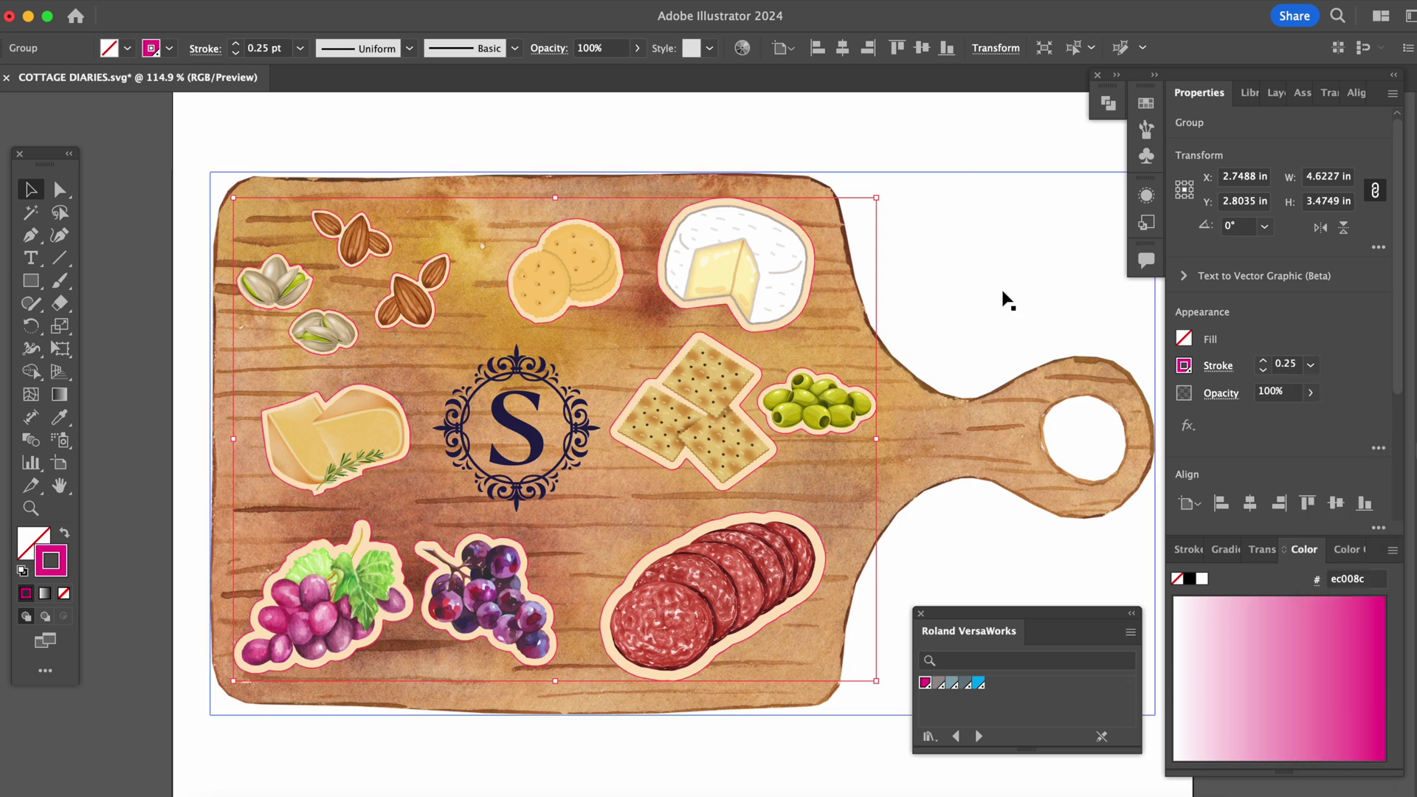
Give a copy of the contour group a 3 pt stroke in the foods' peach outline color, ffe4c0
scroll(878, 344, up, 5)
scroll(294, 431, down, 5)
scroll(753, 462, up, 5)
click(220, 2)
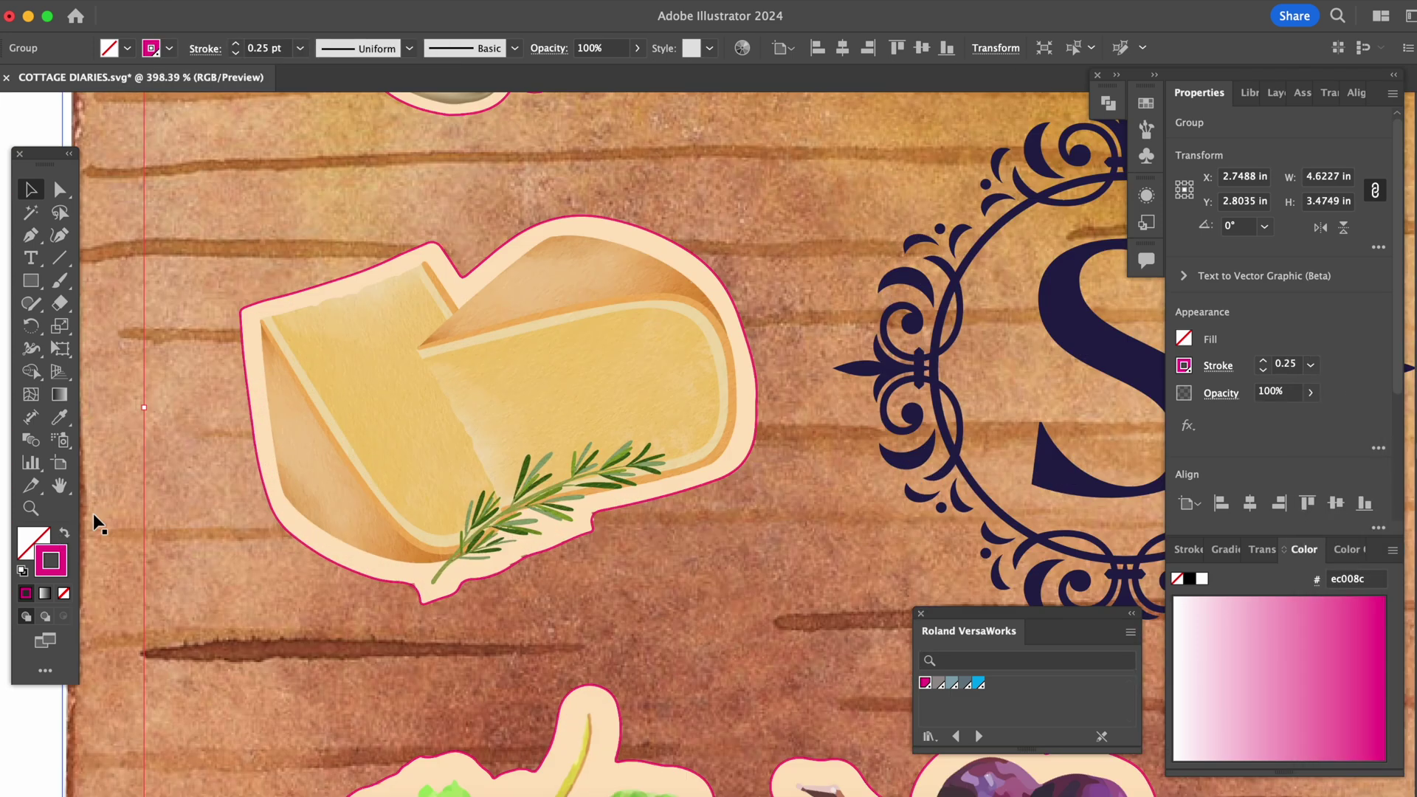
click(465, 288)
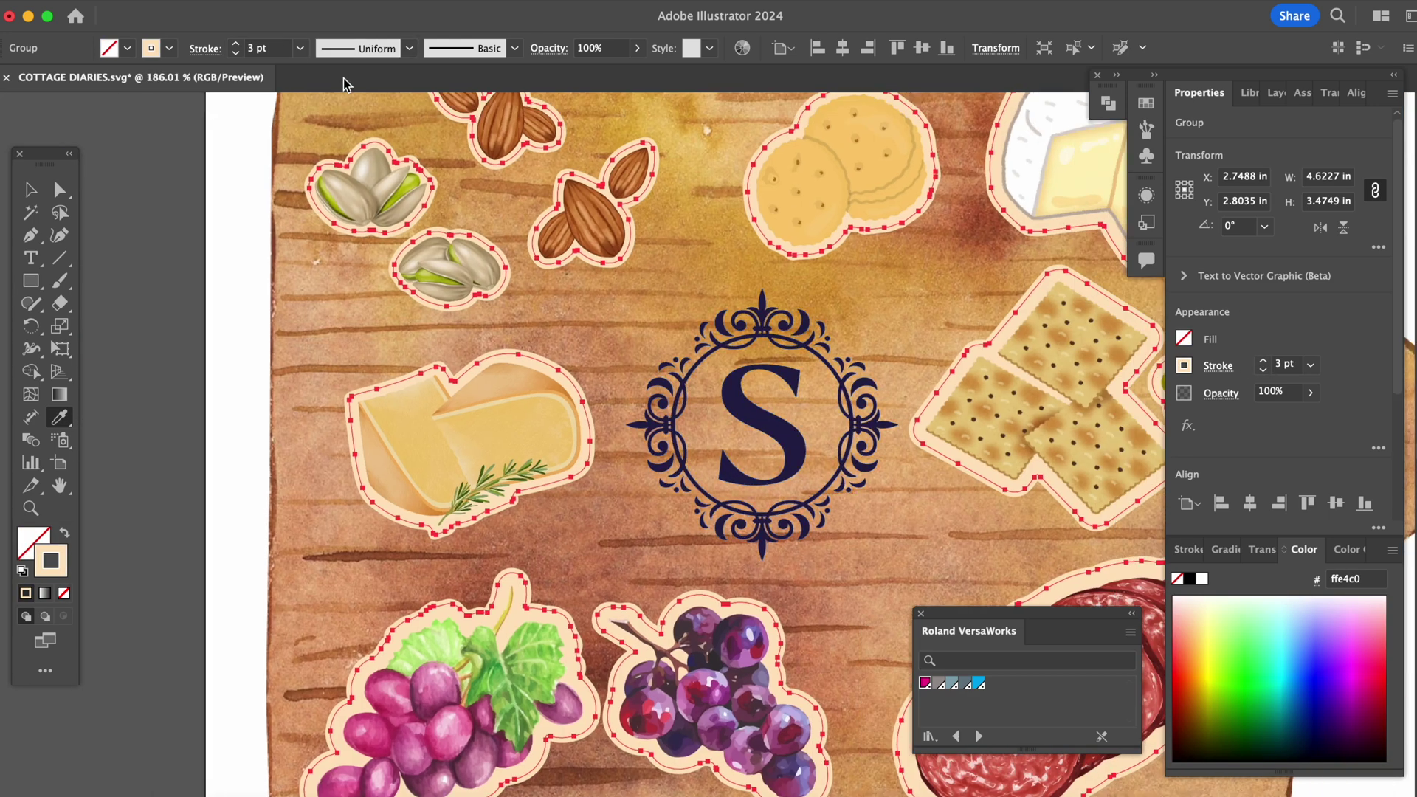
Send the peach-stroked copy backward behind the magenta contours and deselect it
click(226, 0)
mouse_move(233, 37)
click(466, 80)
click(31, 190)
click(172, 303)
scroll(468, 521, up, 5)
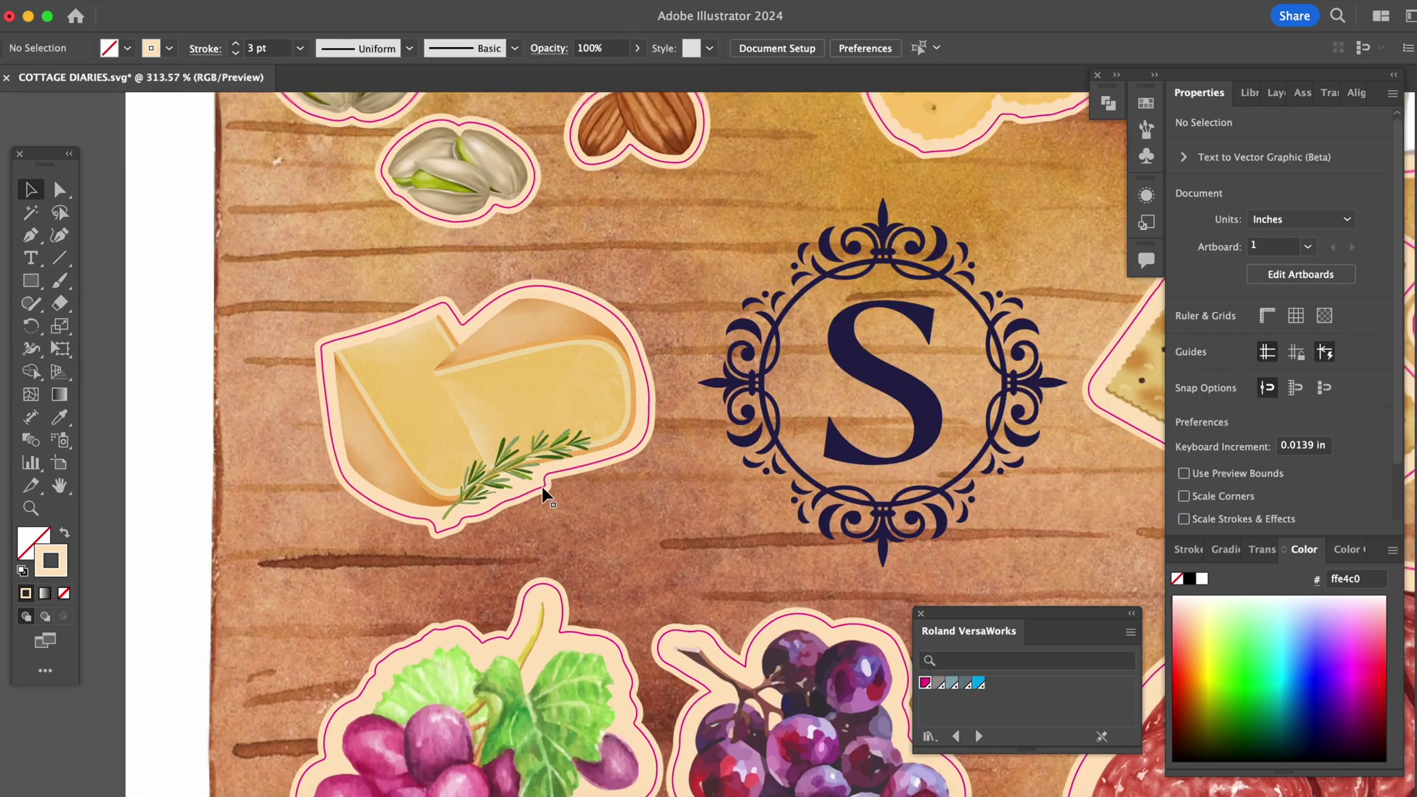
scroll(547, 494, down, 8)
scroll(568, 531, right, 3)
scroll(591, 567, down, 3)
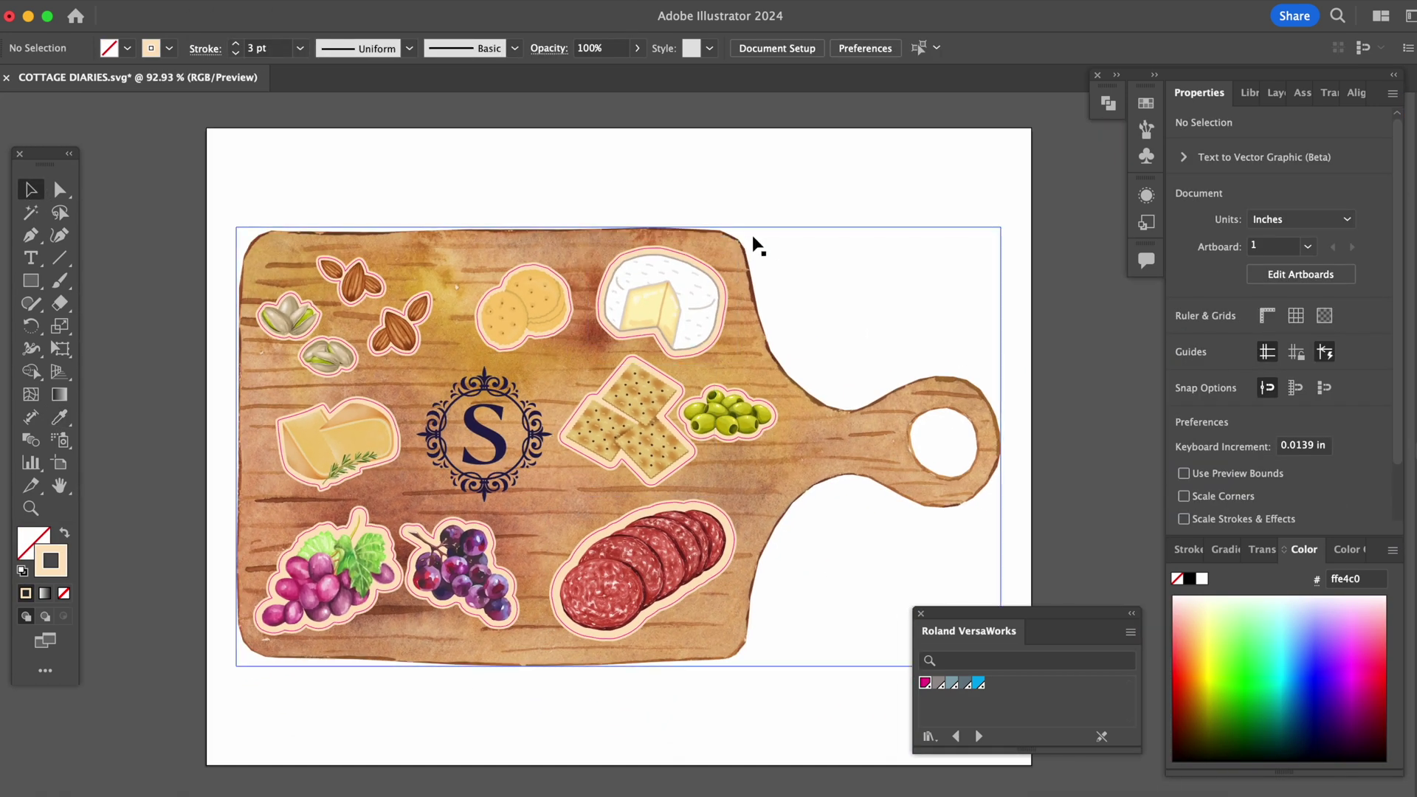
Rotate the "fixes everything." text slightly and reposition it below the board's handle
drag(807, 591, 757, 612)
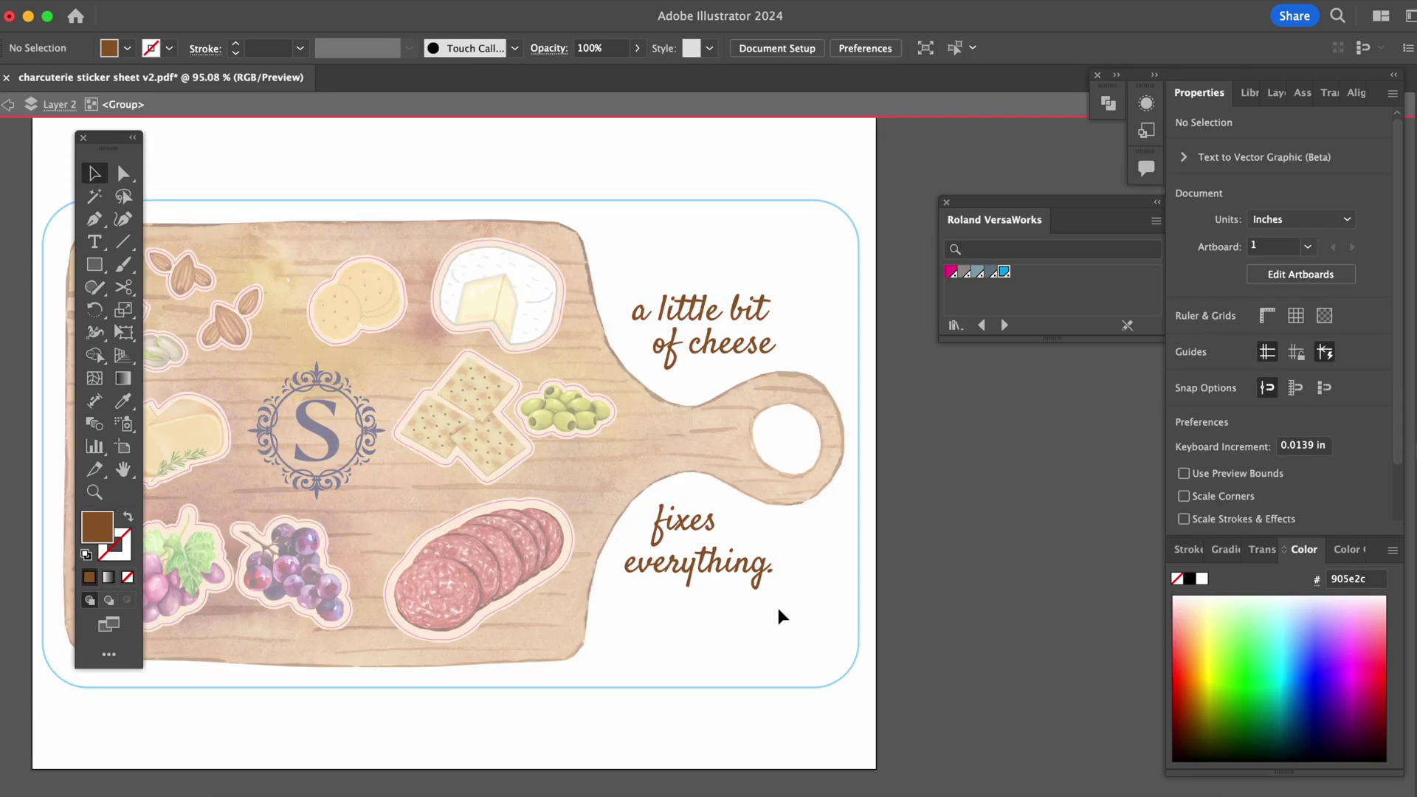
click(760, 587)
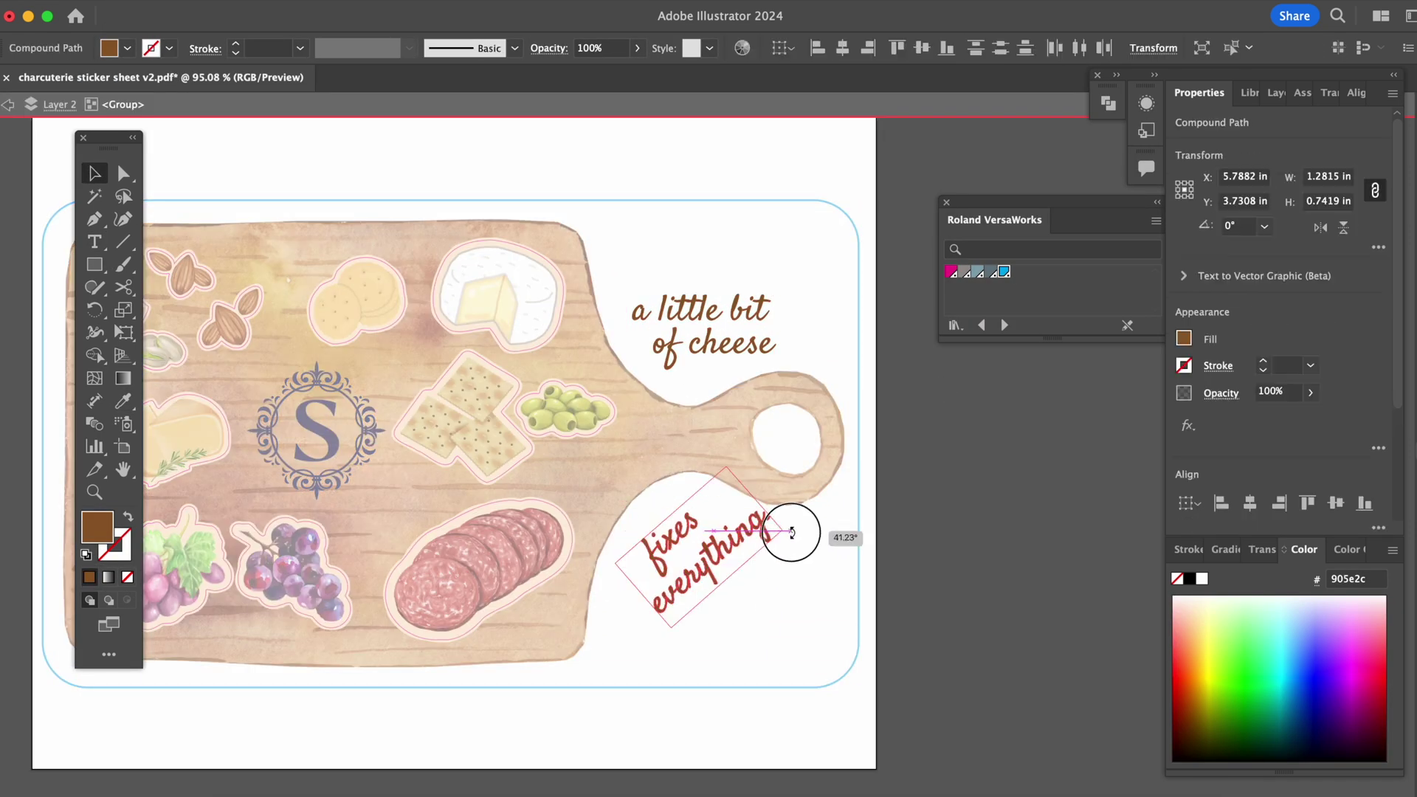
drag(792, 532, 779, 593)
drag(703, 552, 703, 551)
Shrink "a little bit of cheese" to about 0.83 in wide above the handle, reposition "fixes everything.", and leave isolation mode
drag(741, 350, 679, 347)
click(762, 383)
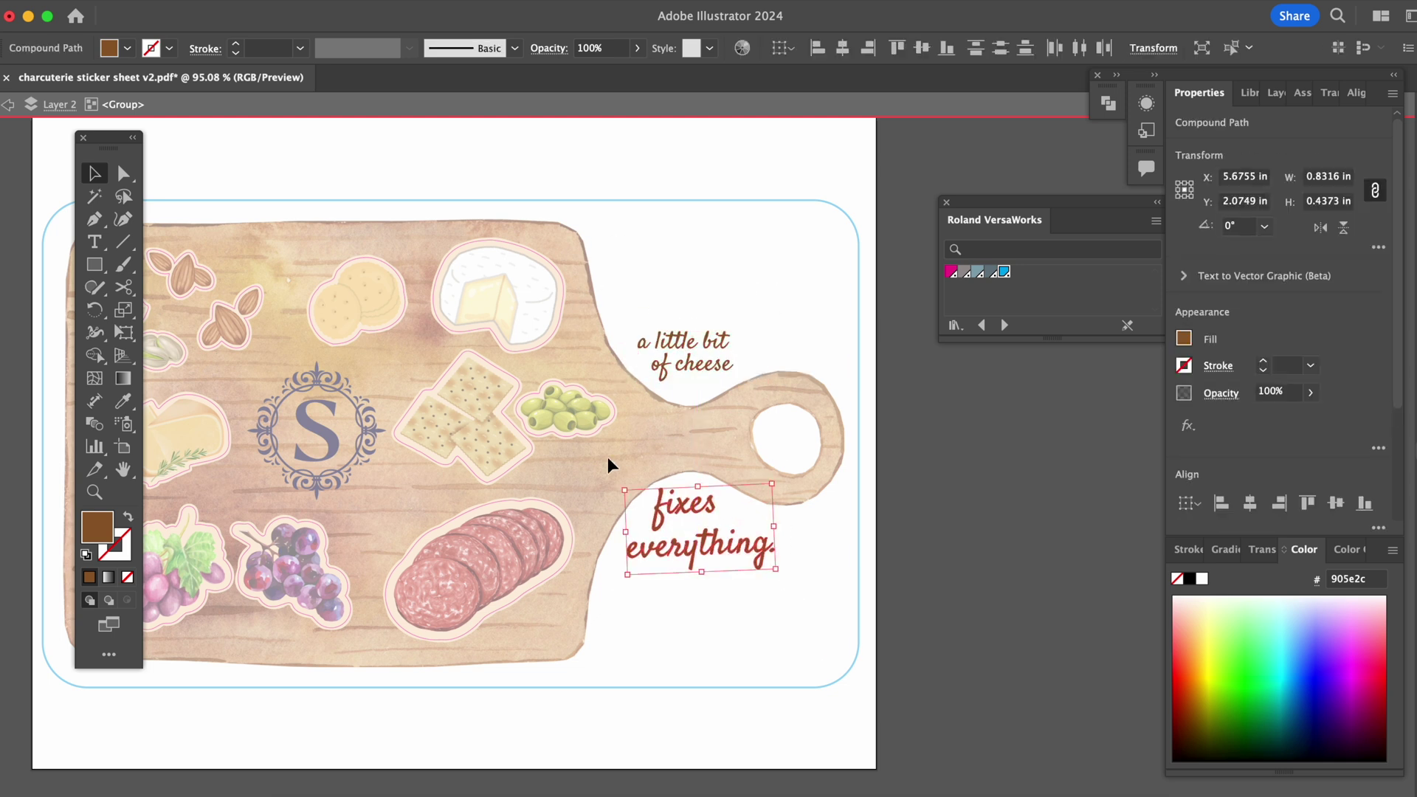
drag(683, 537, 693, 535)
double_click(821, 564)
scroll(821, 563, down, 3)
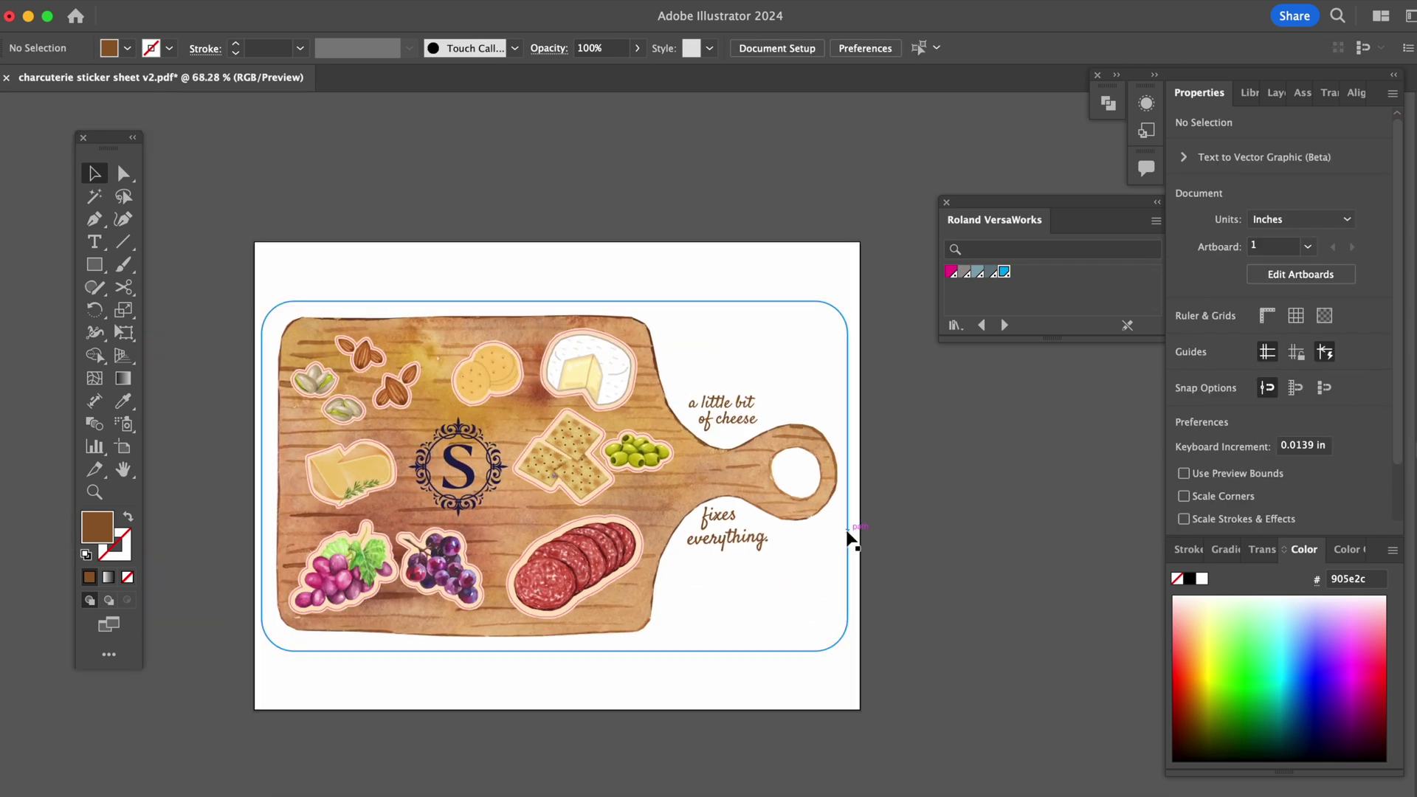
Replace the blue outer outline with a rounded rectangle around the board's body and another around the two text blocks
click(848, 537)
key(Delete)
click(93, 267)
drag(93, 267, 159, 287)
drag(258, 302, 682, 653)
drag(274, 316, 292, 335)
mouse_move(664, 373)
mouse_down()
mouse_move(742, 512)
mouse_move(782, 526)
mouse_move(779, 566)
mouse_up()
Draw an ellipse around the handle's end, align it vertically with both rounded rectangles, and unite the three shapes into one outline
drag(93, 267, 160, 310)
drag(743, 406, 843, 542)
key(v)
click(955, 455)
drag(878, 467, 861, 466)
shift+click(746, 373)
shift+click(681, 336)
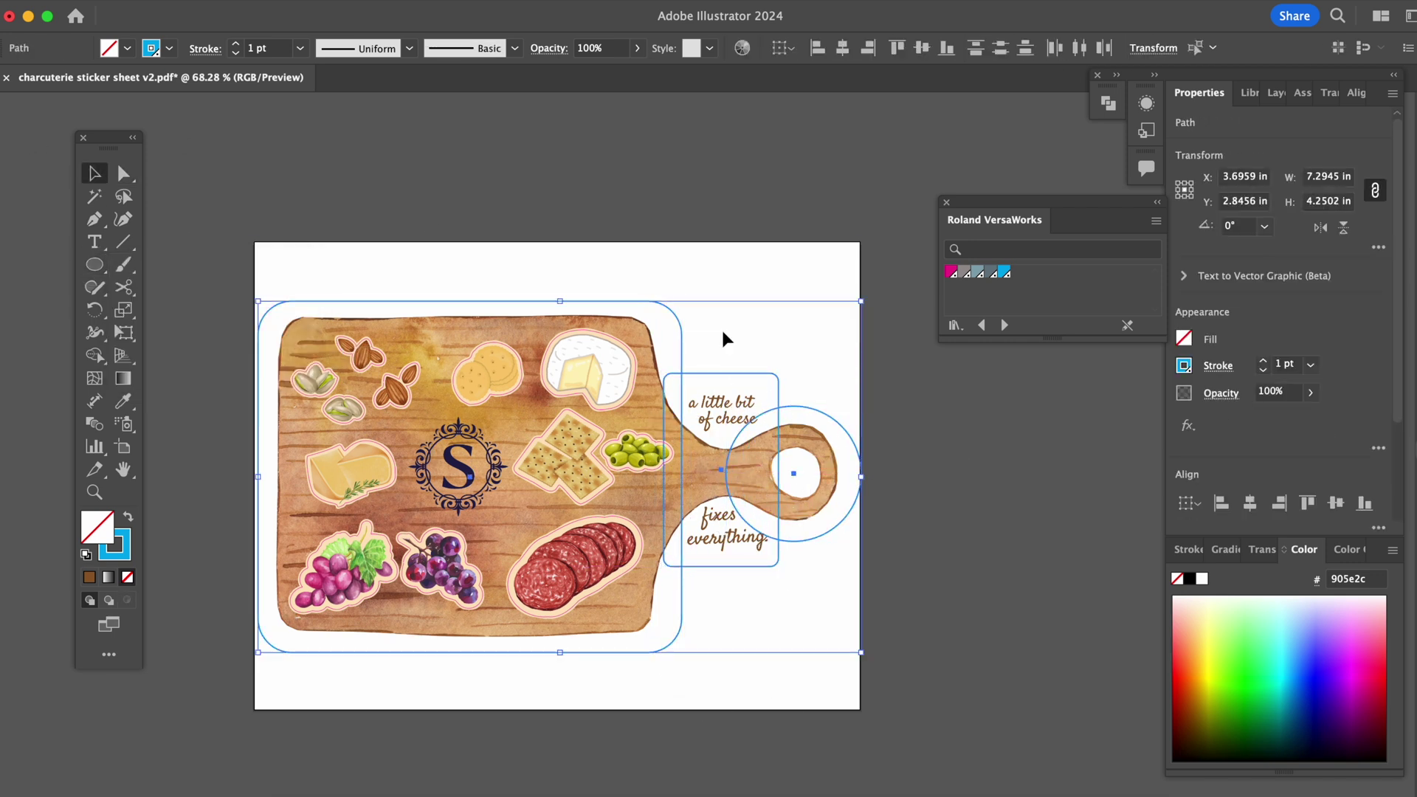
scroll(1210, 443, down, 4)
click(1189, 451)
Round the inner corners of the united blue outline near the text to a radius of about 0.1 in
key(a)
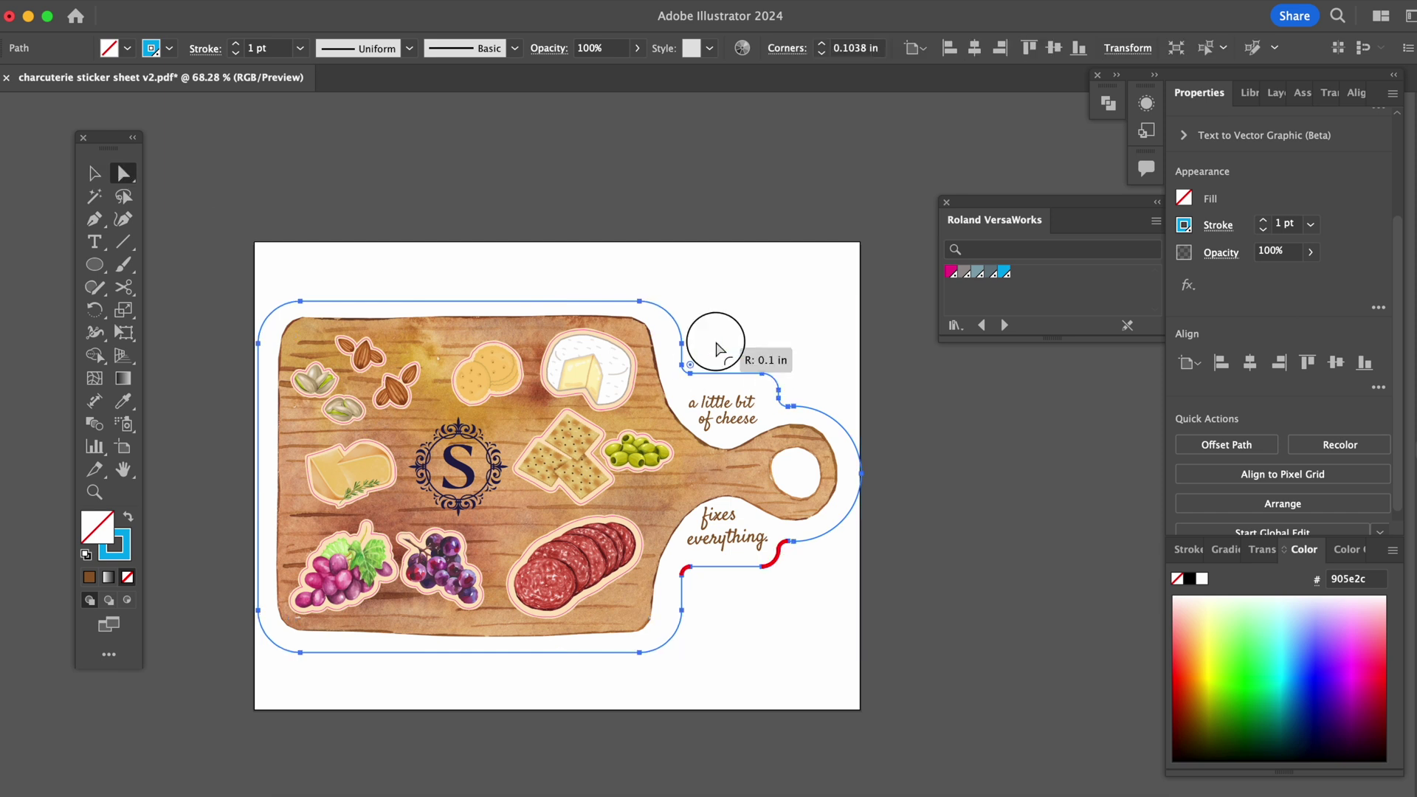
drag(716, 344, 716, 343)
click(788, 355)
click(95, 174)
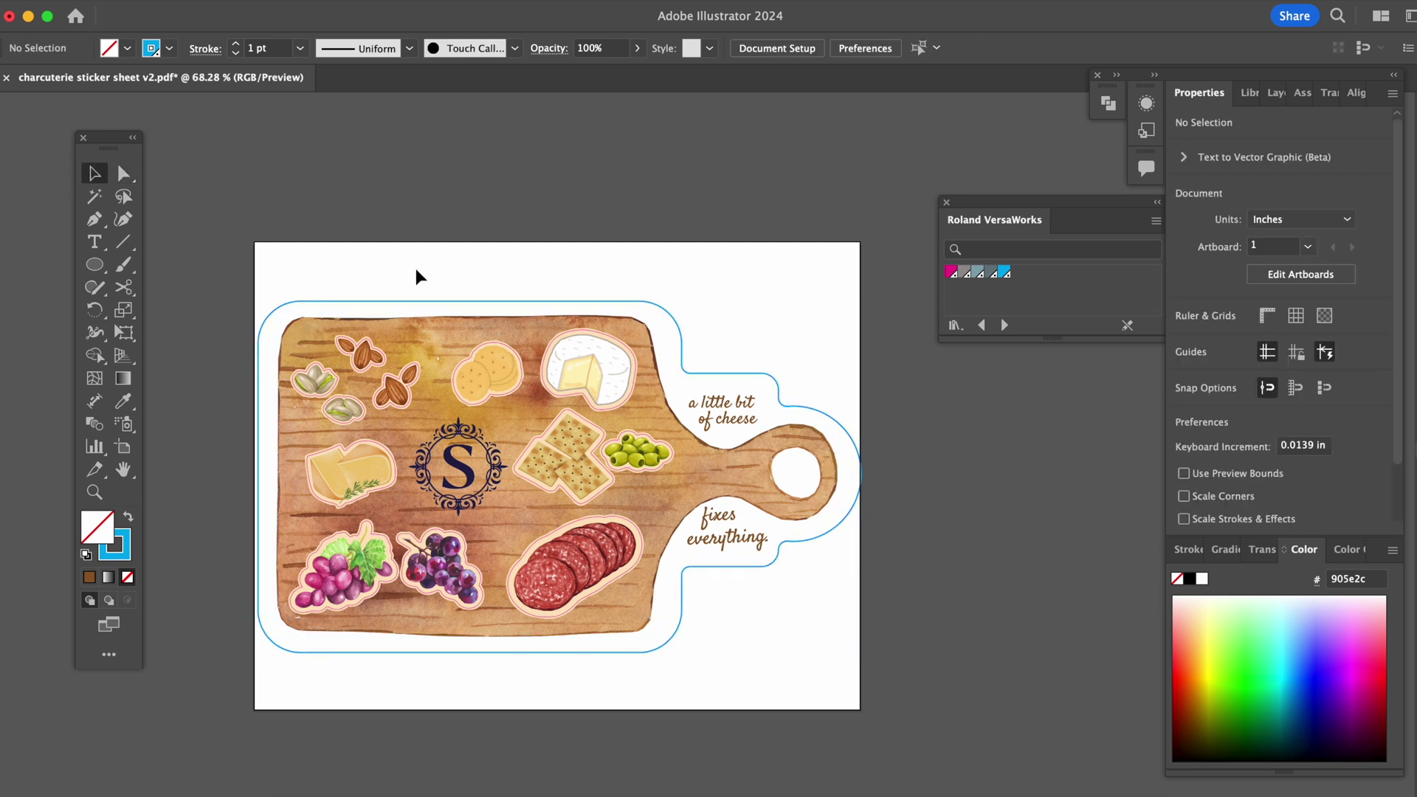
Scale the whole design down until the blue outline is about 7.06 by 4.11 in, and move it up on the artboard
drag(897, 727, 506, 466)
drag(862, 652, 842, 641)
drag(556, 495, 559, 451)
Resize the artboard to about 7.24 by 4.42 in so it fits closely around the design
click(123, 446)
drag(860, 710, 853, 607)
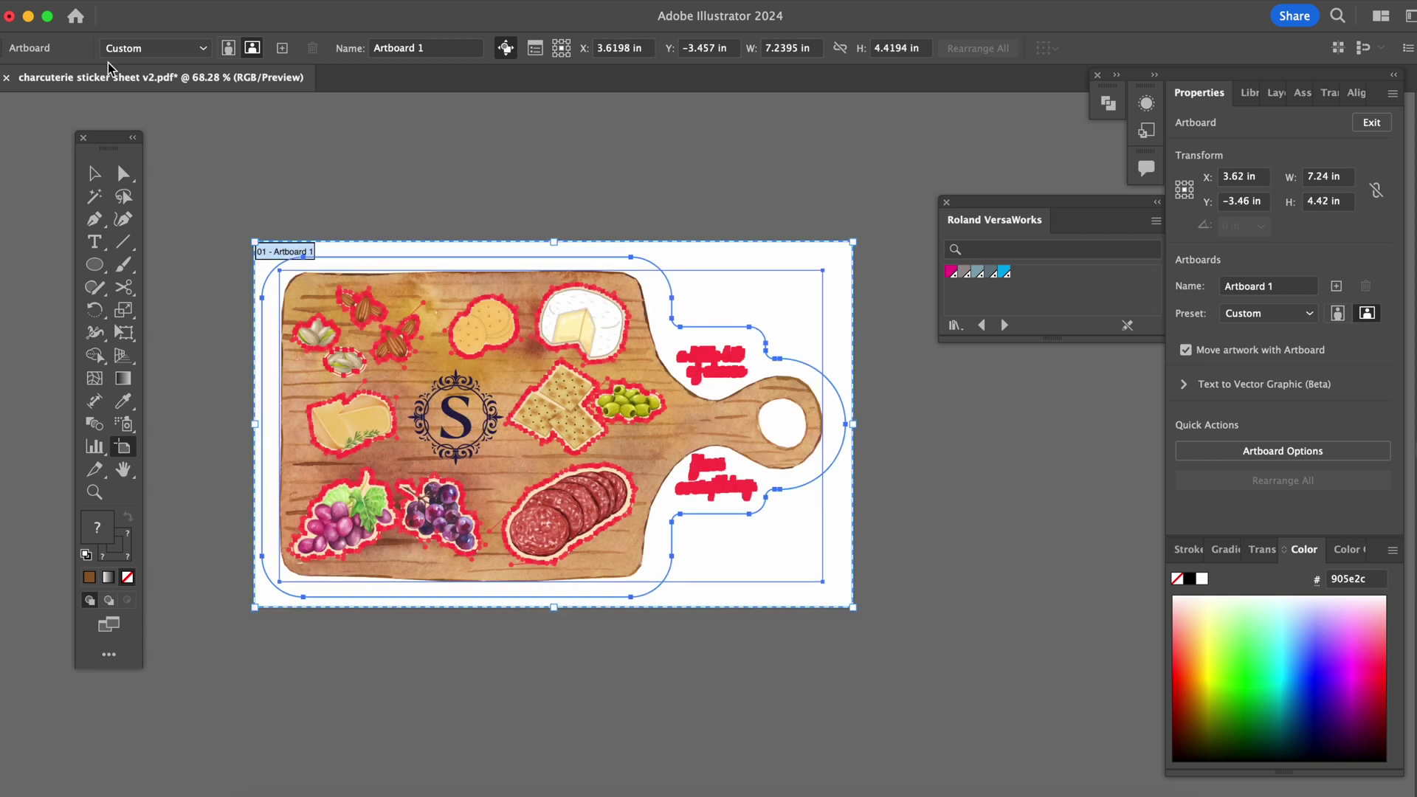
click(95, 173)
click(491, 197)
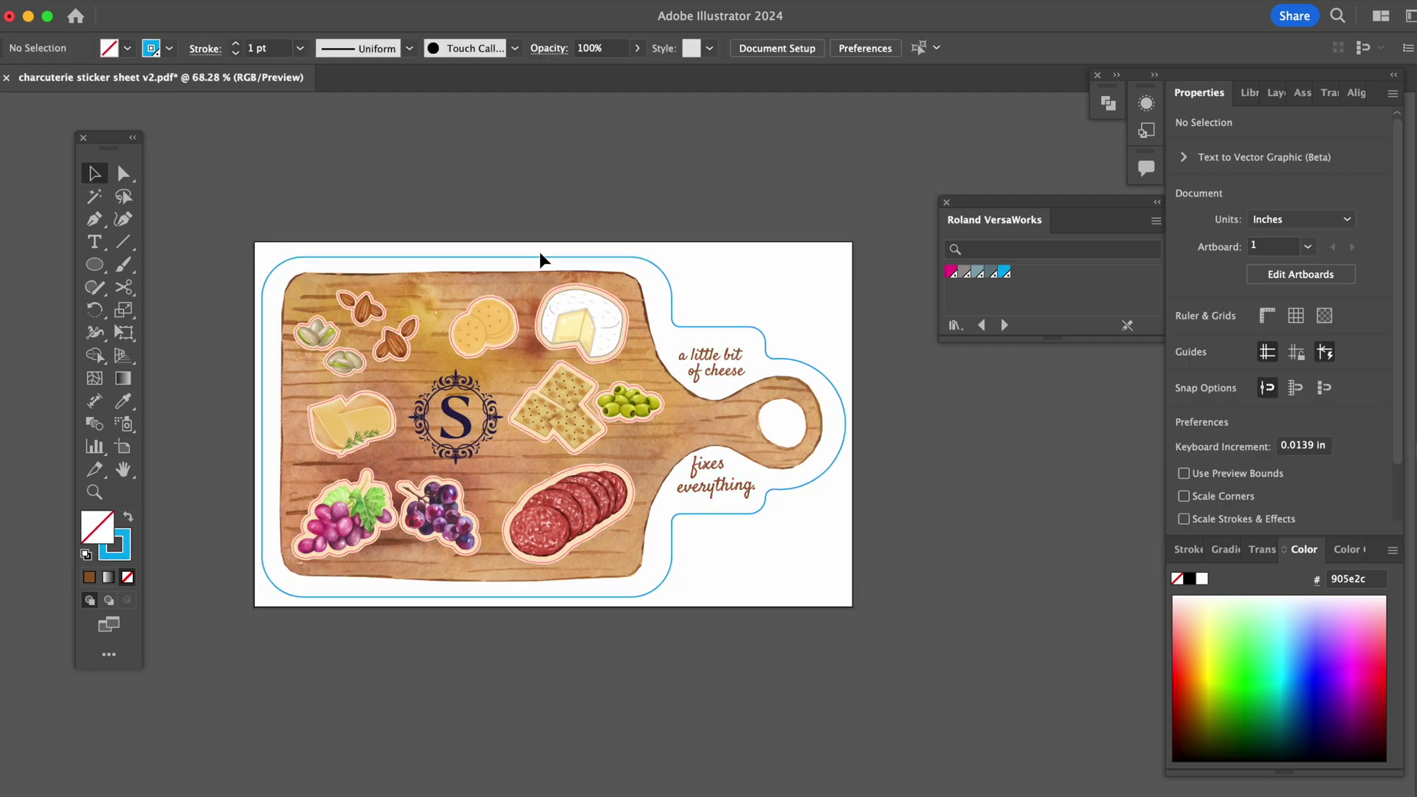
Turn a copy of the blue outline into a filled shape without a stroke and send it to the back
click(493, 258)
click(128, 518)
click(222, 1)
mouse_move(243, 36)
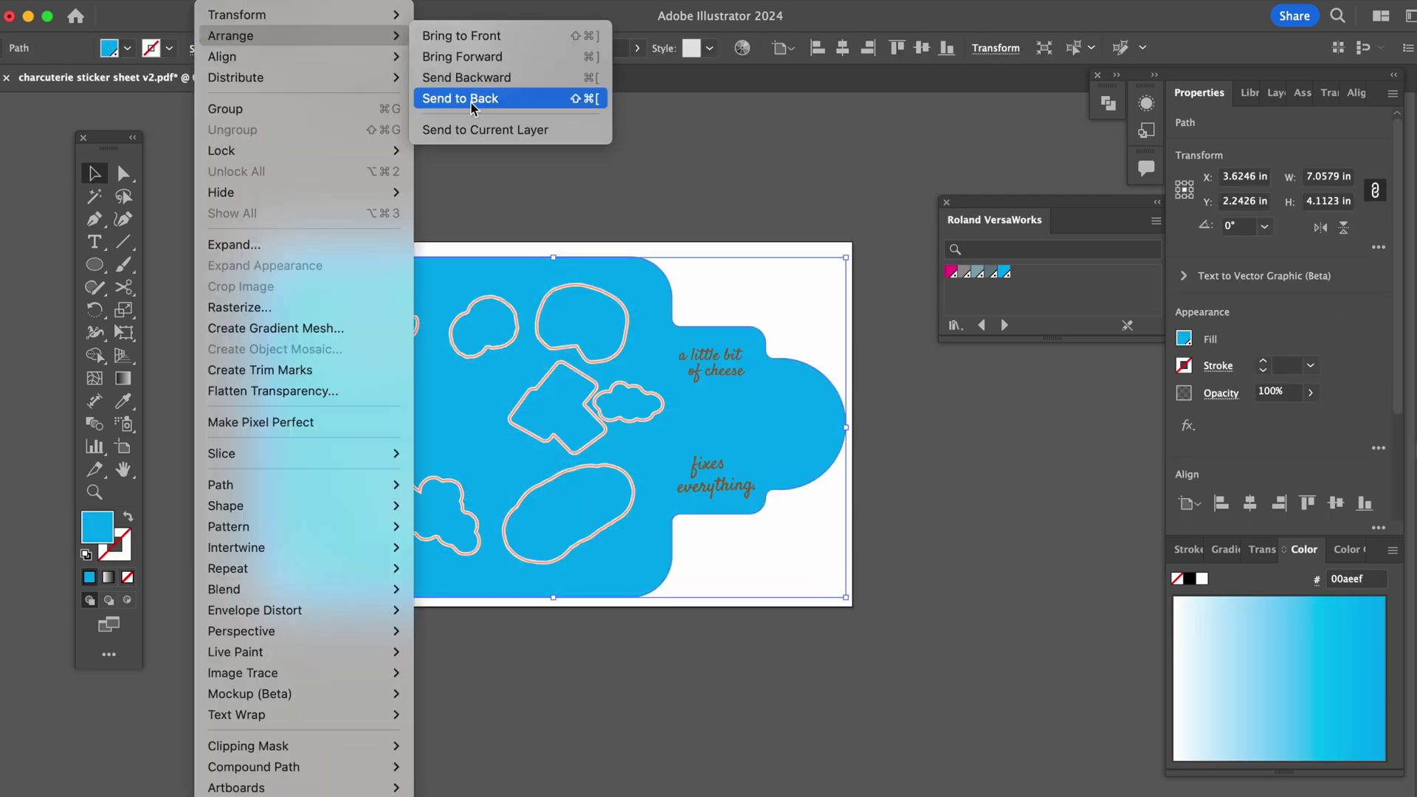
click(472, 103)
Set the background shape's fill to the light beige color efe5d8
double_click(99, 527)
drag(751, 442, 752, 375)
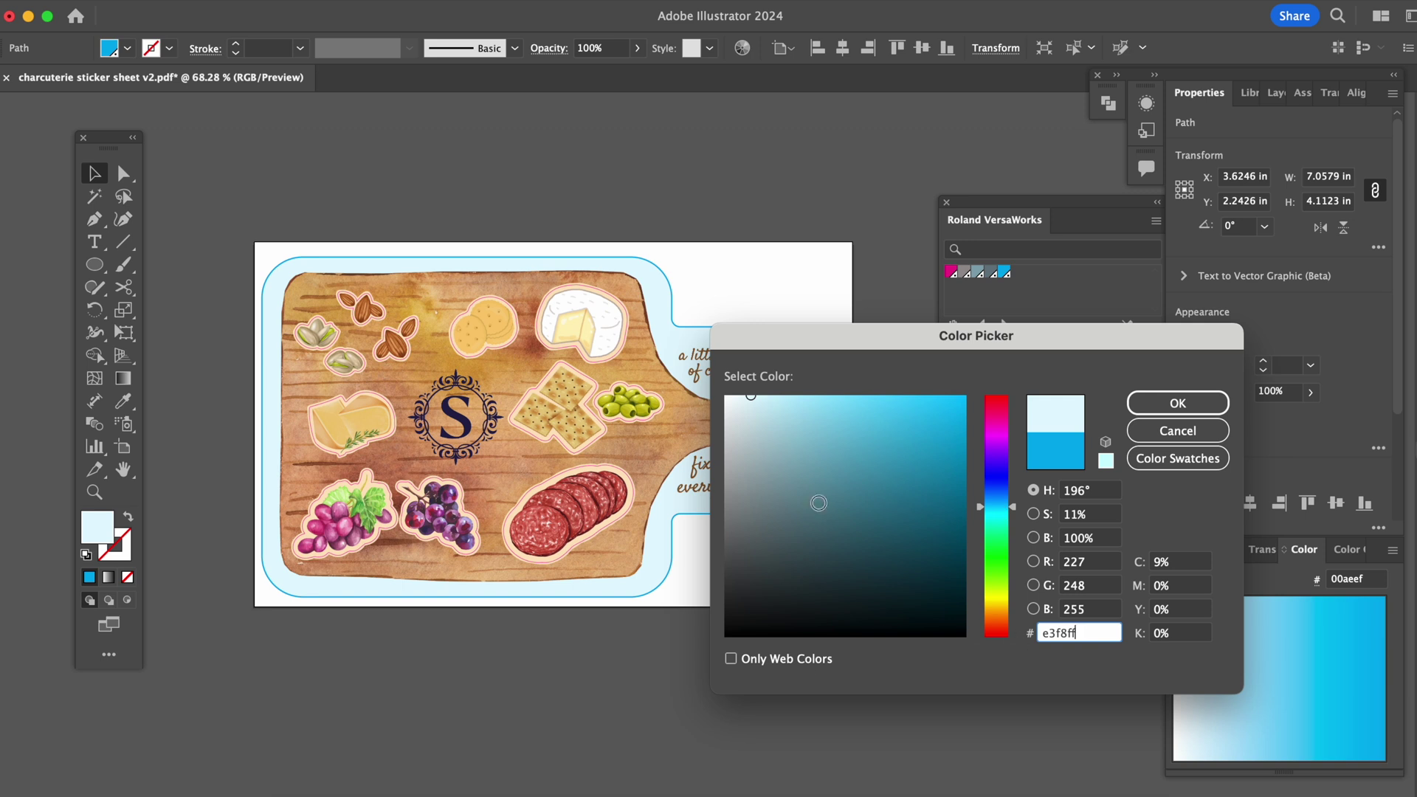
key(super+a)
text(efe7da)
drag(745, 405, 748, 411)
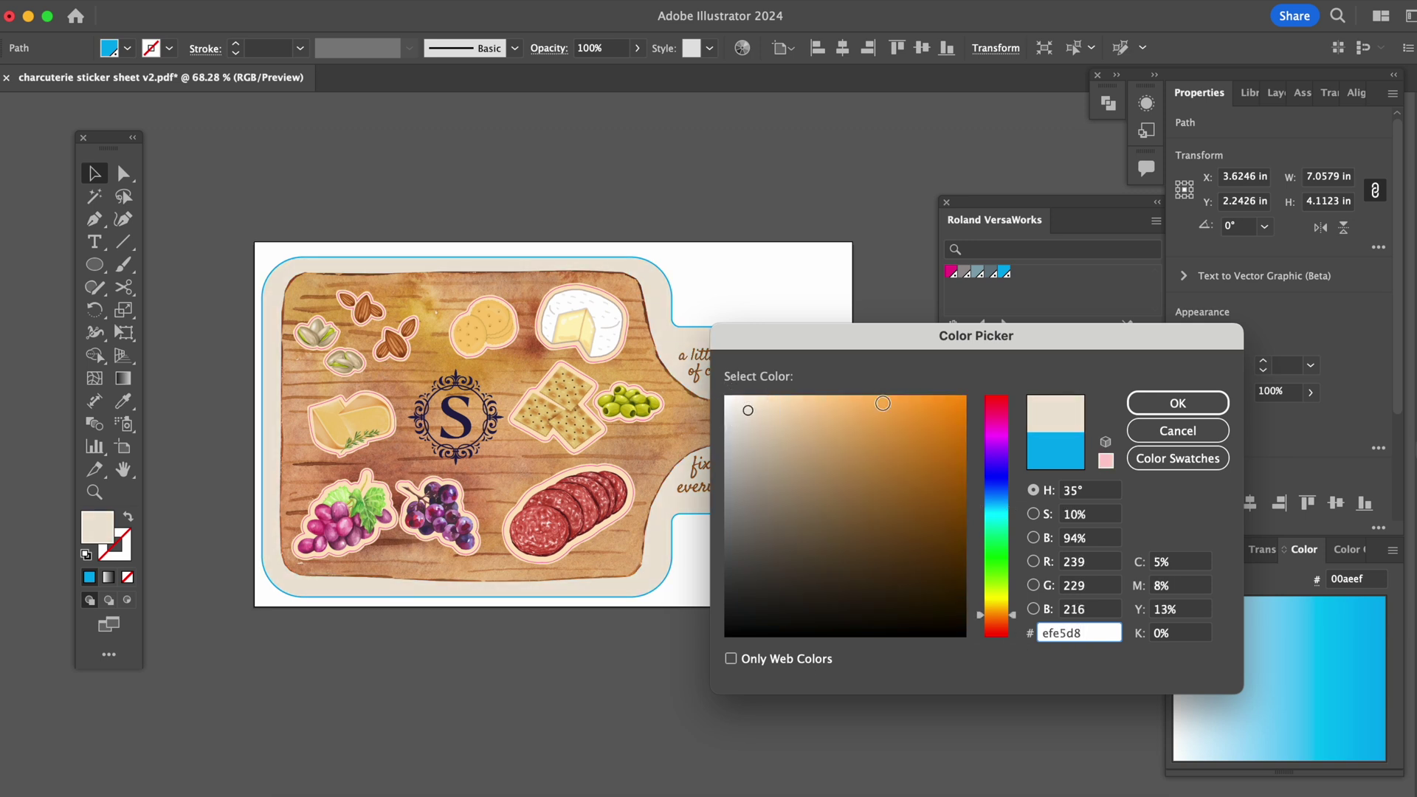
click(1179, 403)
Add a 5 pt stroke in the same beige, efe5d8, to the background shape
drag(97, 527, 123, 548)
click(1263, 362)
click(1263, 362)
click(908, 487)
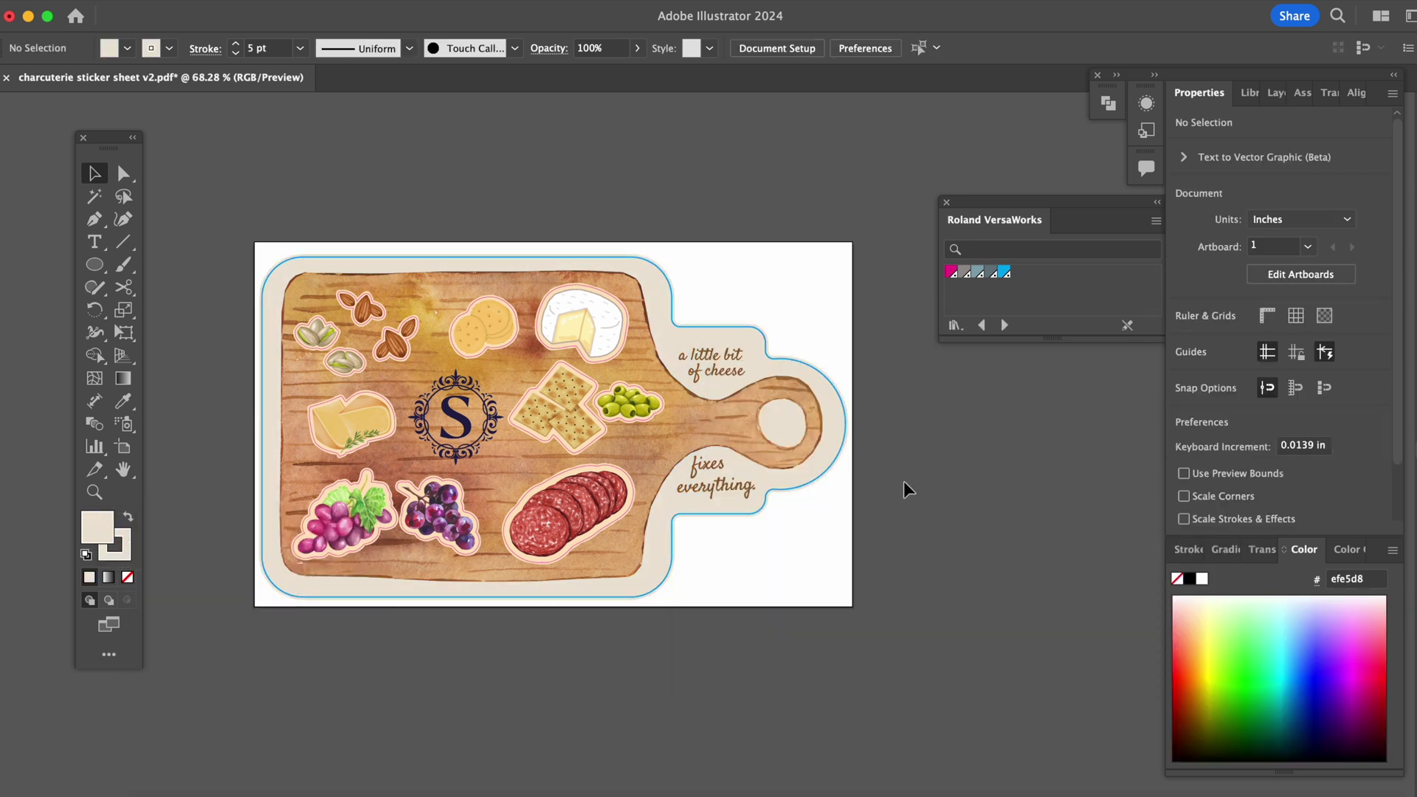
scroll(908, 487, up, 2)
click(133, 1)
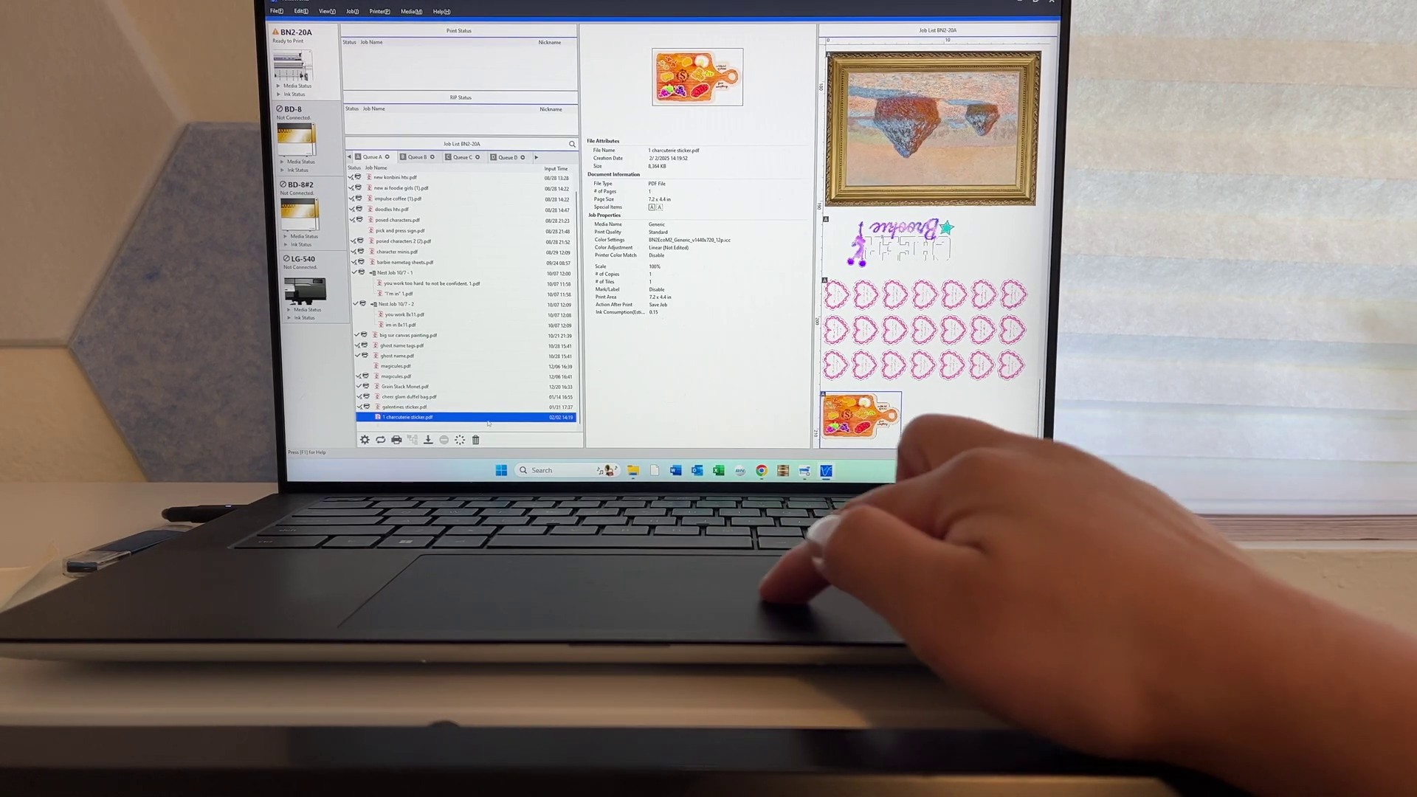
In VersaWorks, open the settings of the job 1 charcuterie sticker.pdf and set the height to 4 in with 3 copies
double_click(443, 417)
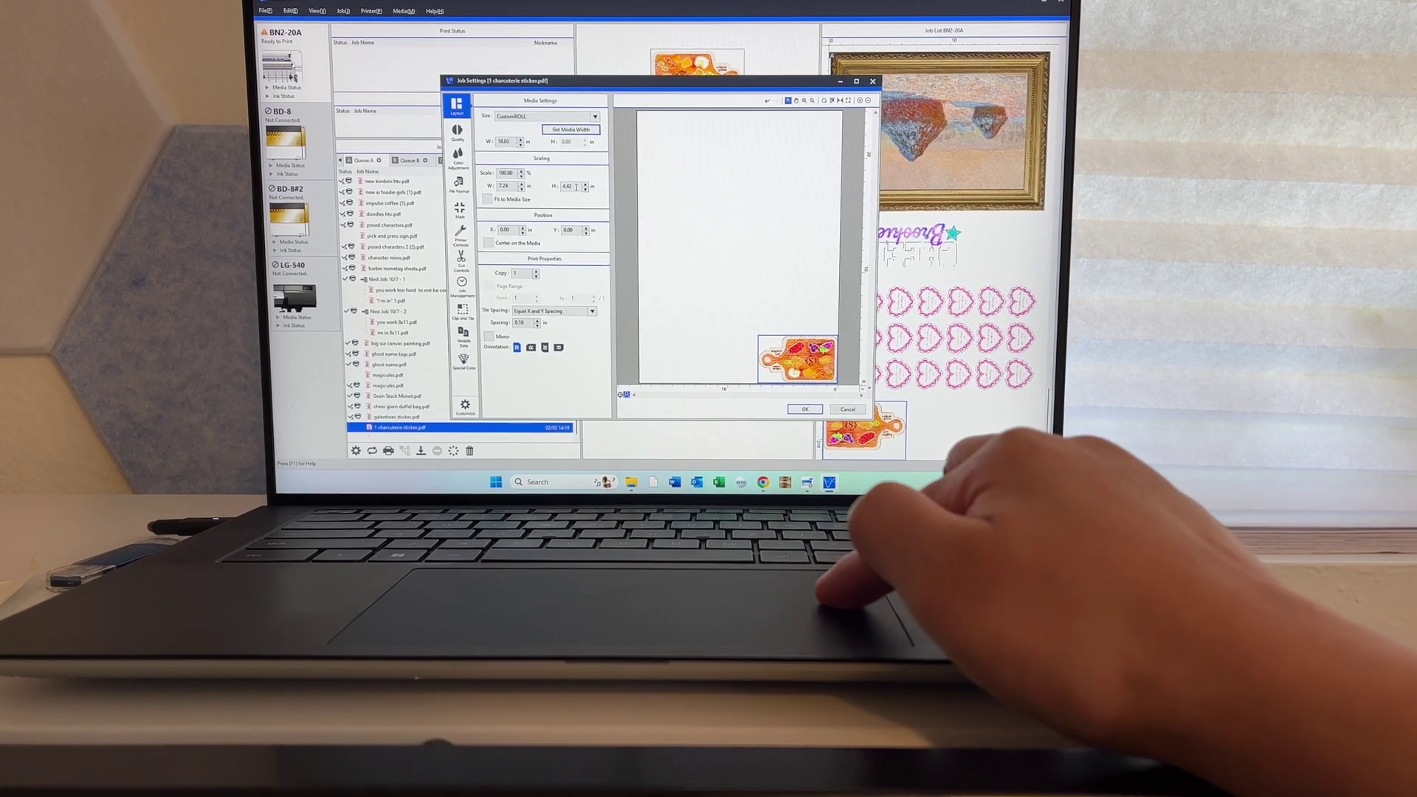
double_click(568, 186)
text(4)
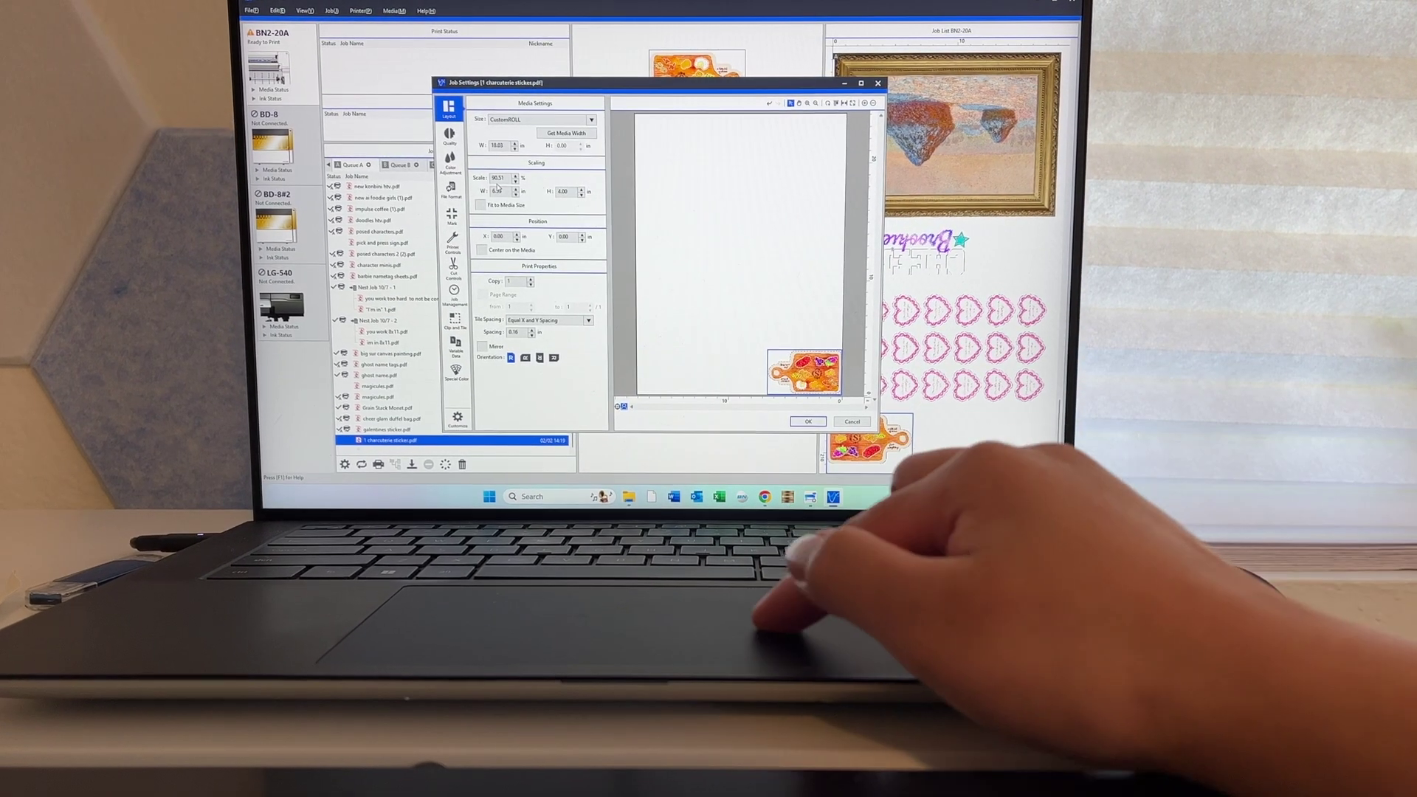
click(532, 277)
click(531, 277)
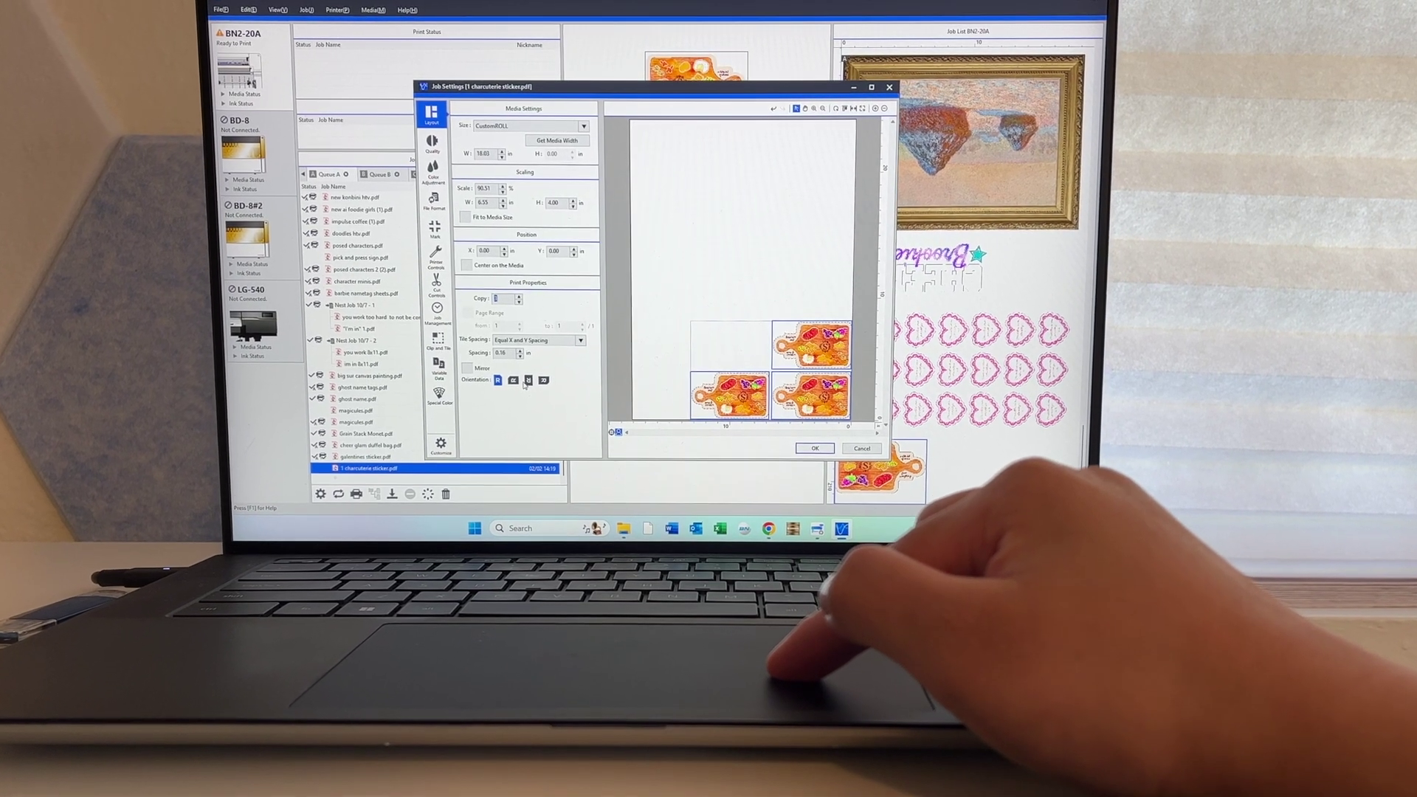
Reduce the sticker job's height to 3.50 in and set the tile spacing to 0.25 in
click(574, 204)
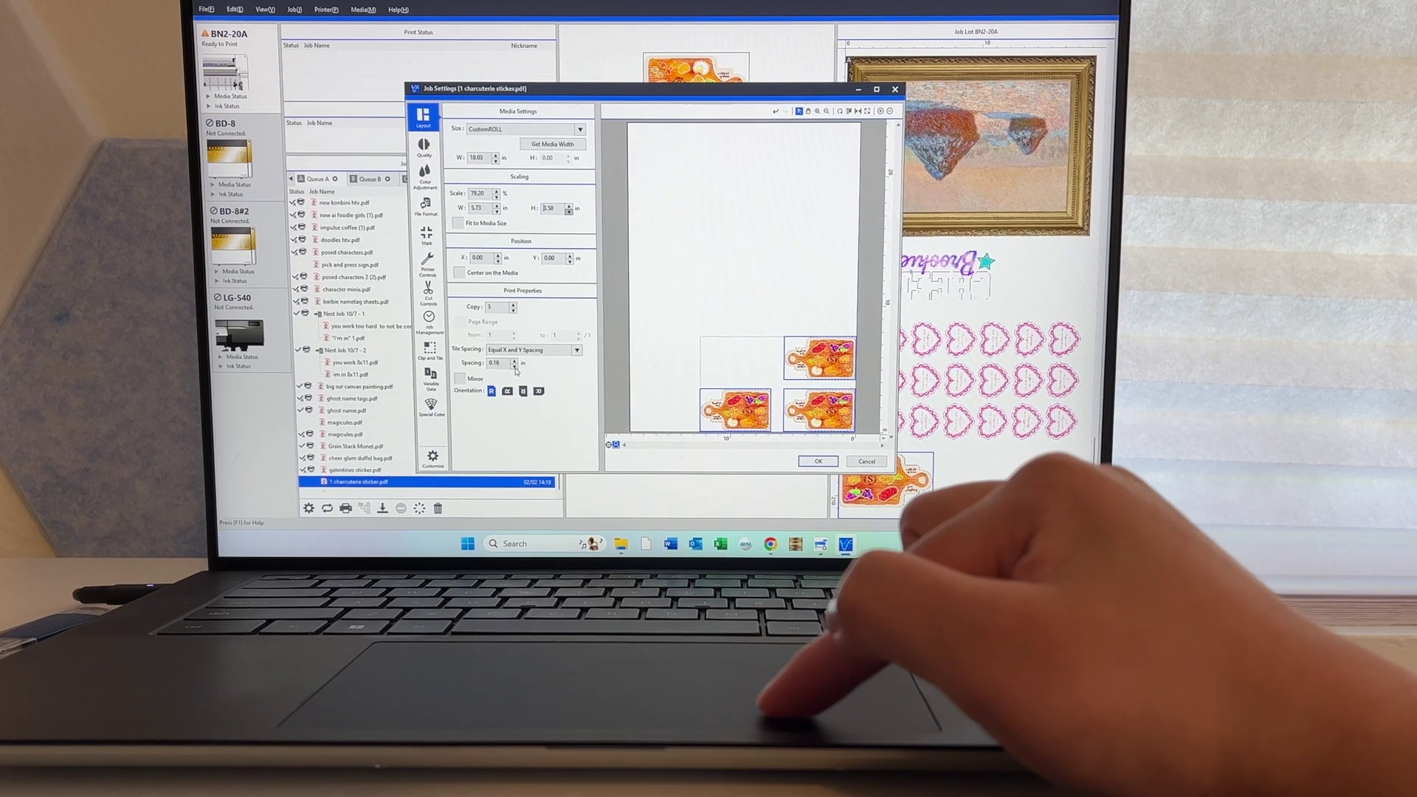
click(516, 365)
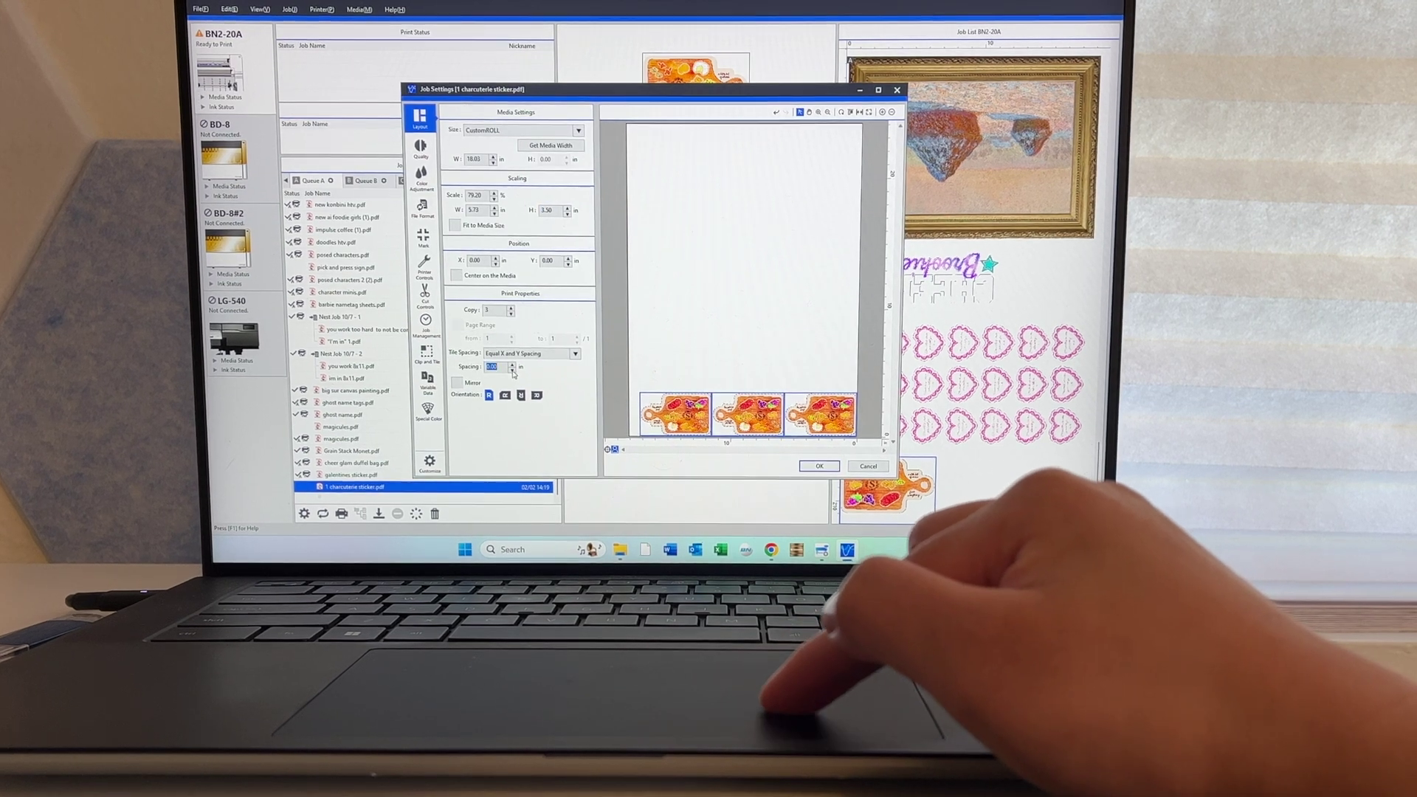
click(512, 365)
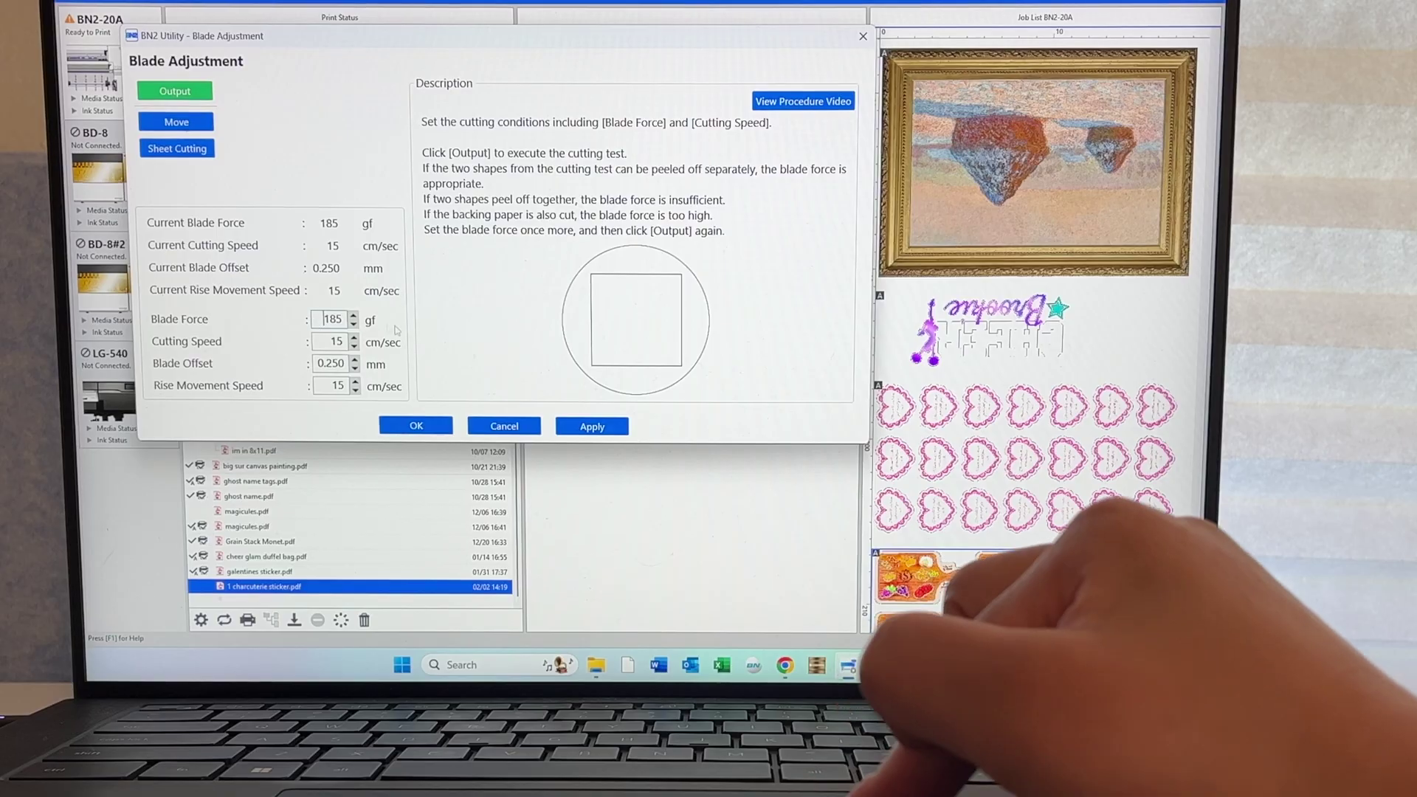
Set the blade force to 60 gf in the BN2 Utility blade adjustment
drag(323, 319, 370, 323)
text(60)
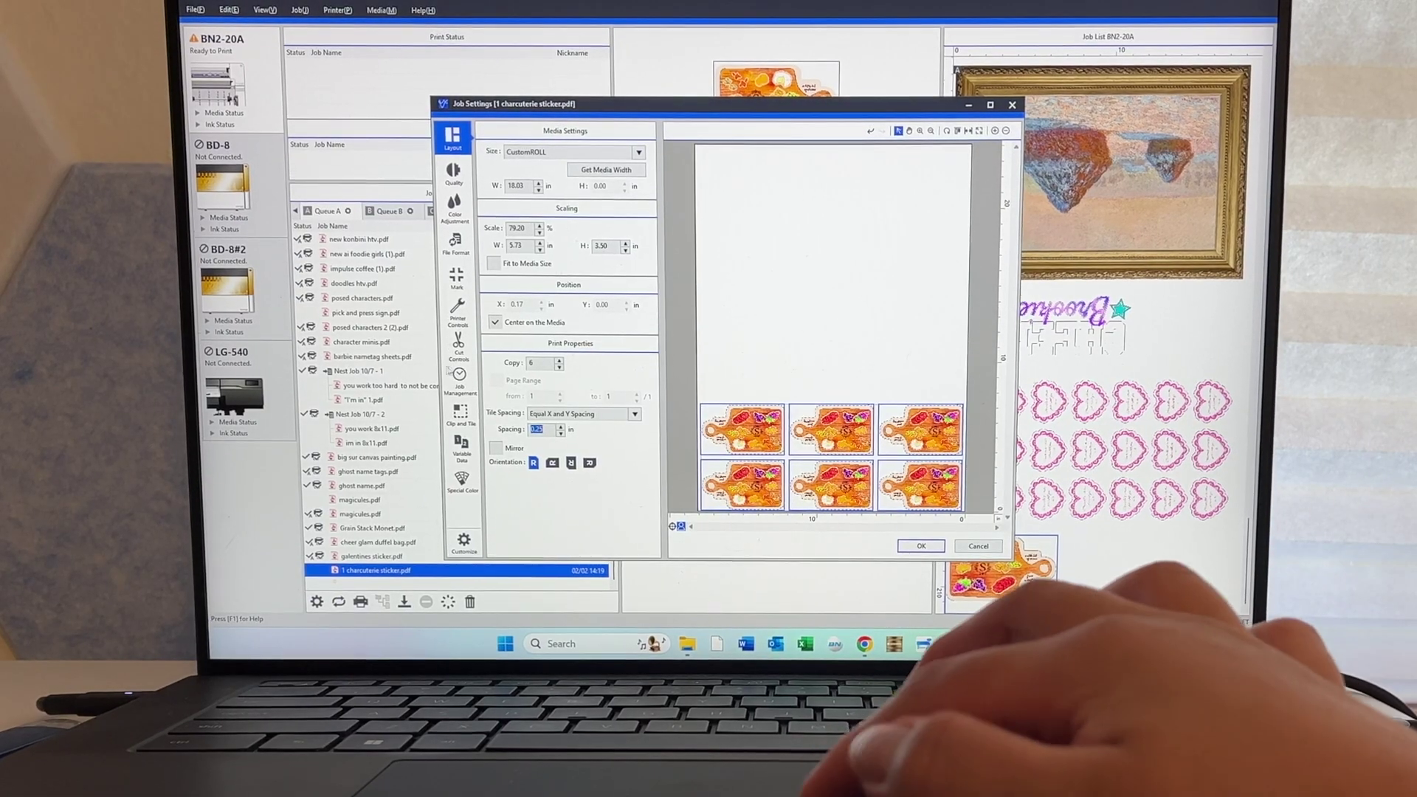
Set the job's perforated cut to a 1.000 in perforation length, 0.025 in half-cut length and 60 gf half-cut force, and apply the settings
click(461, 341)
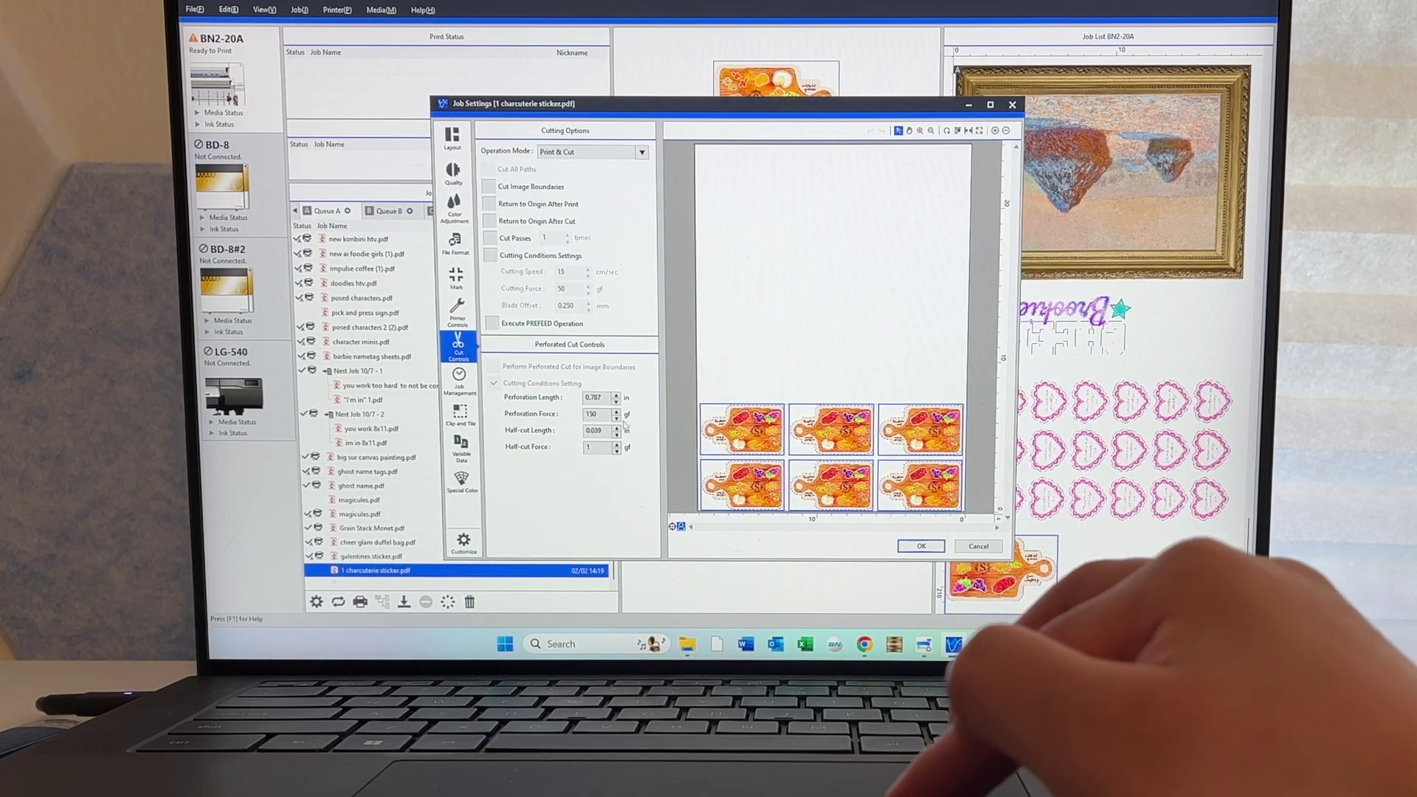
double_click(604, 397)
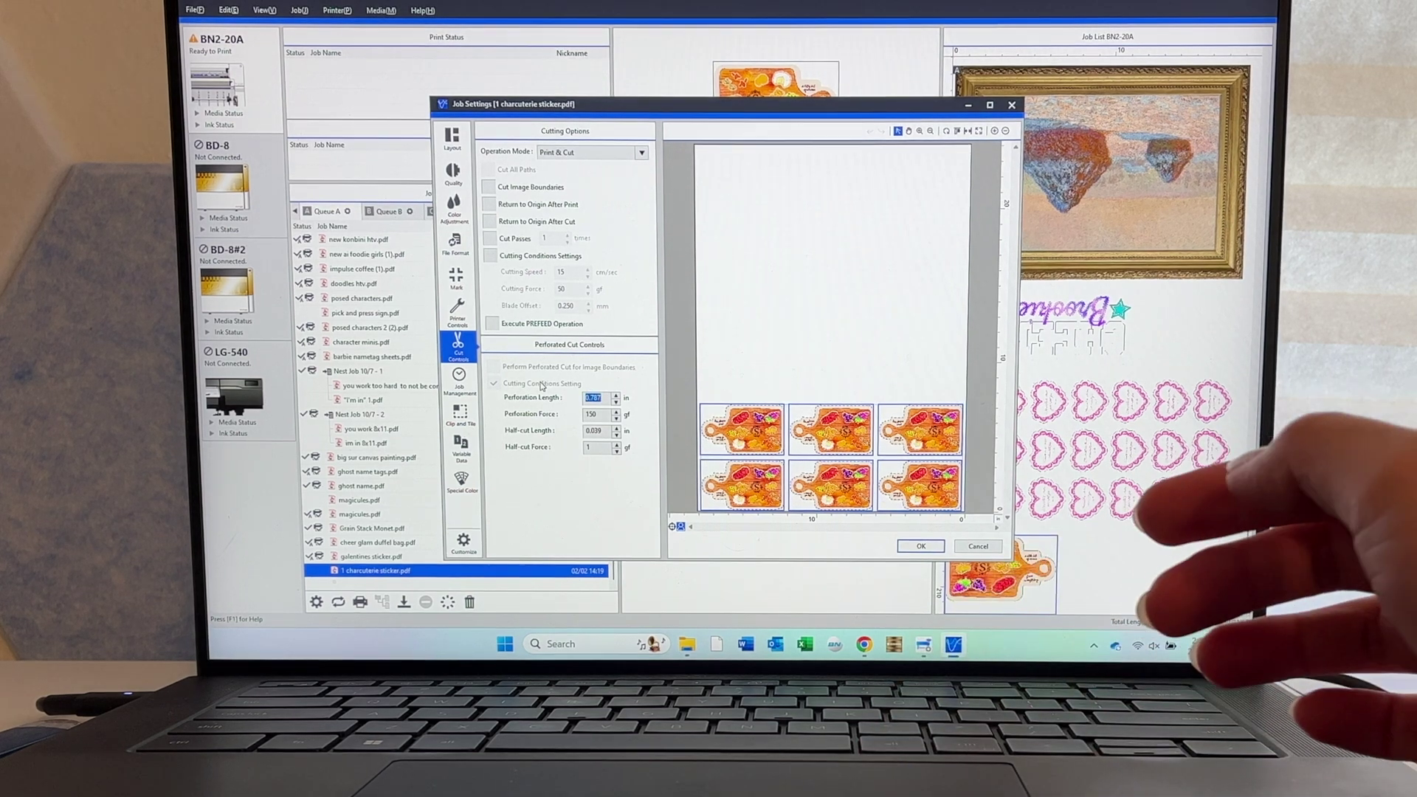
text(1)
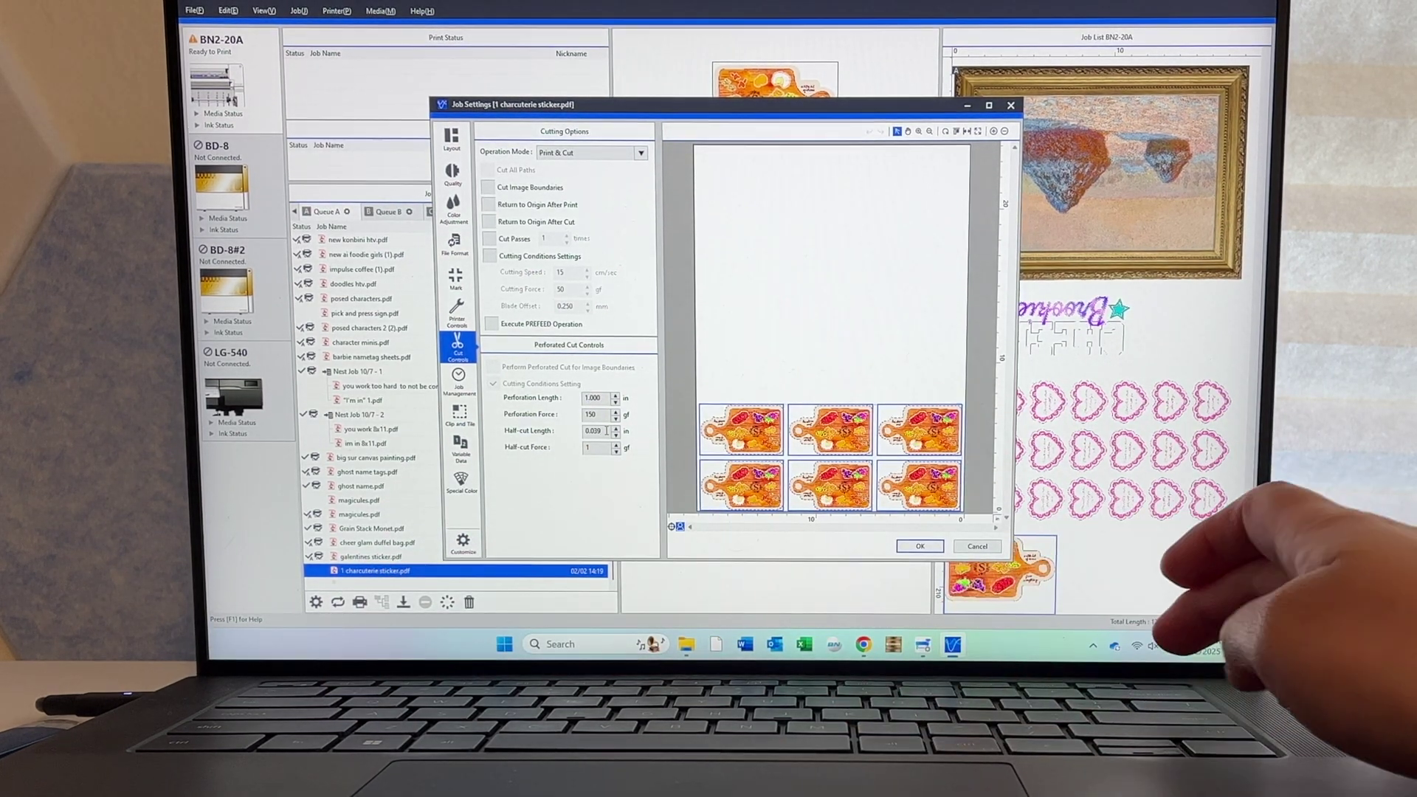
key(BackSpace)
text(25)
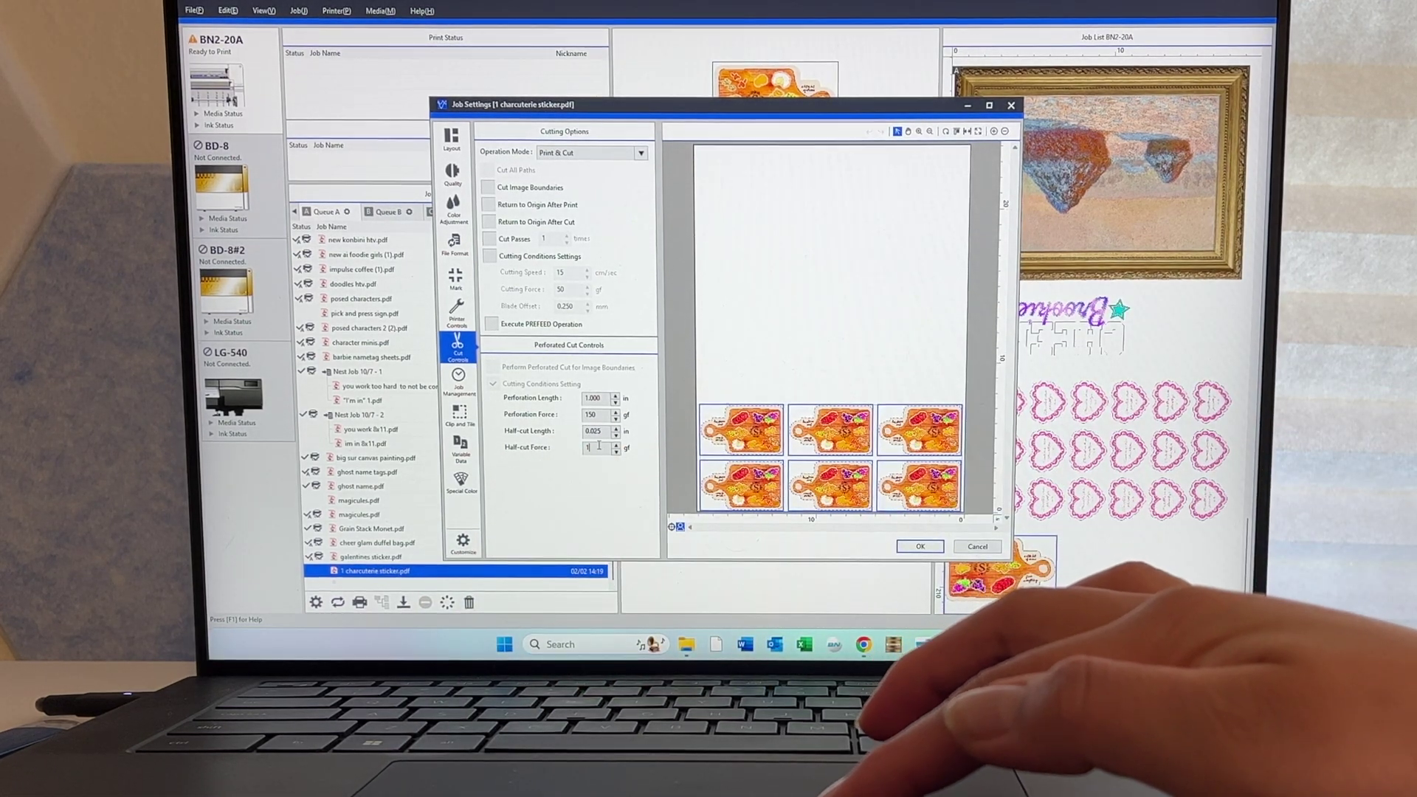
text(60)
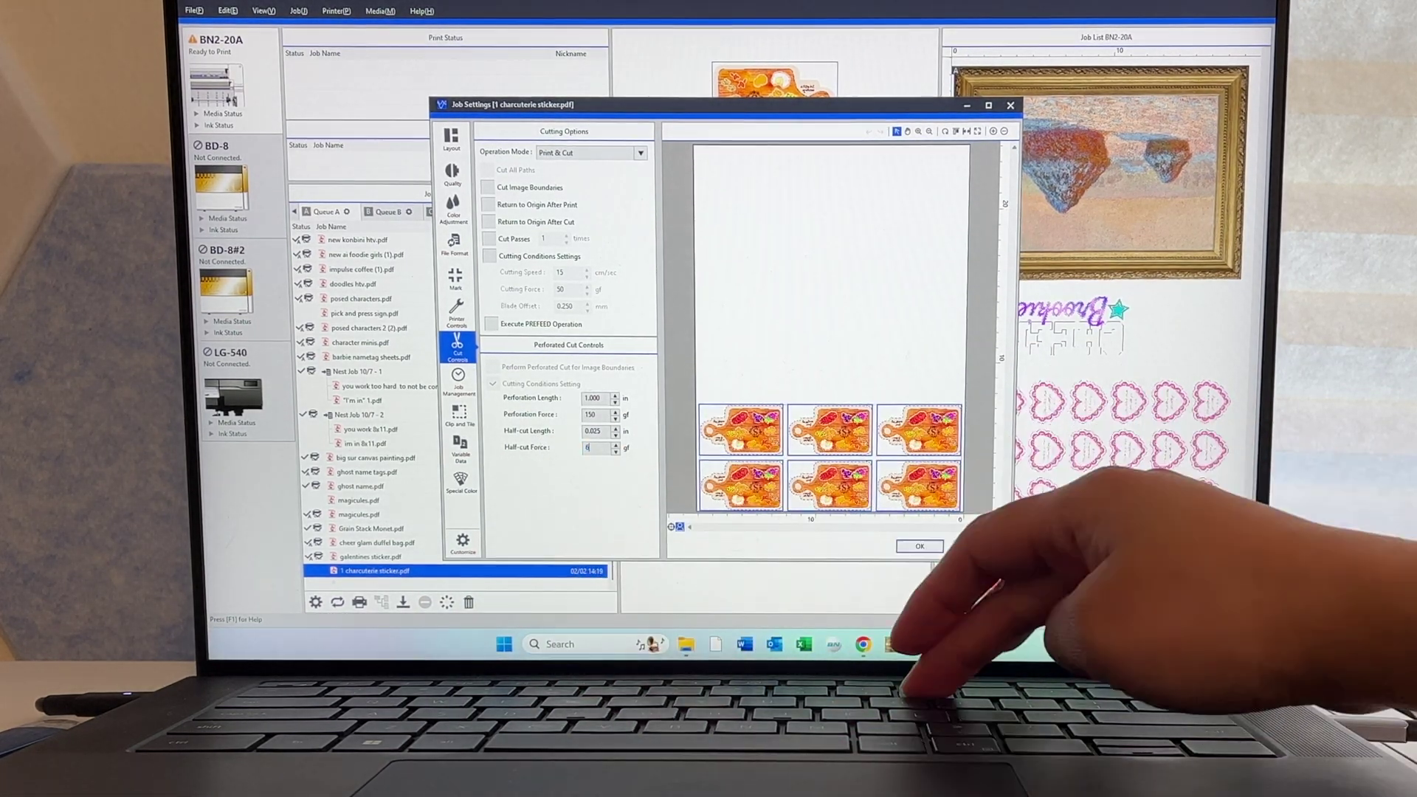
click(919, 546)
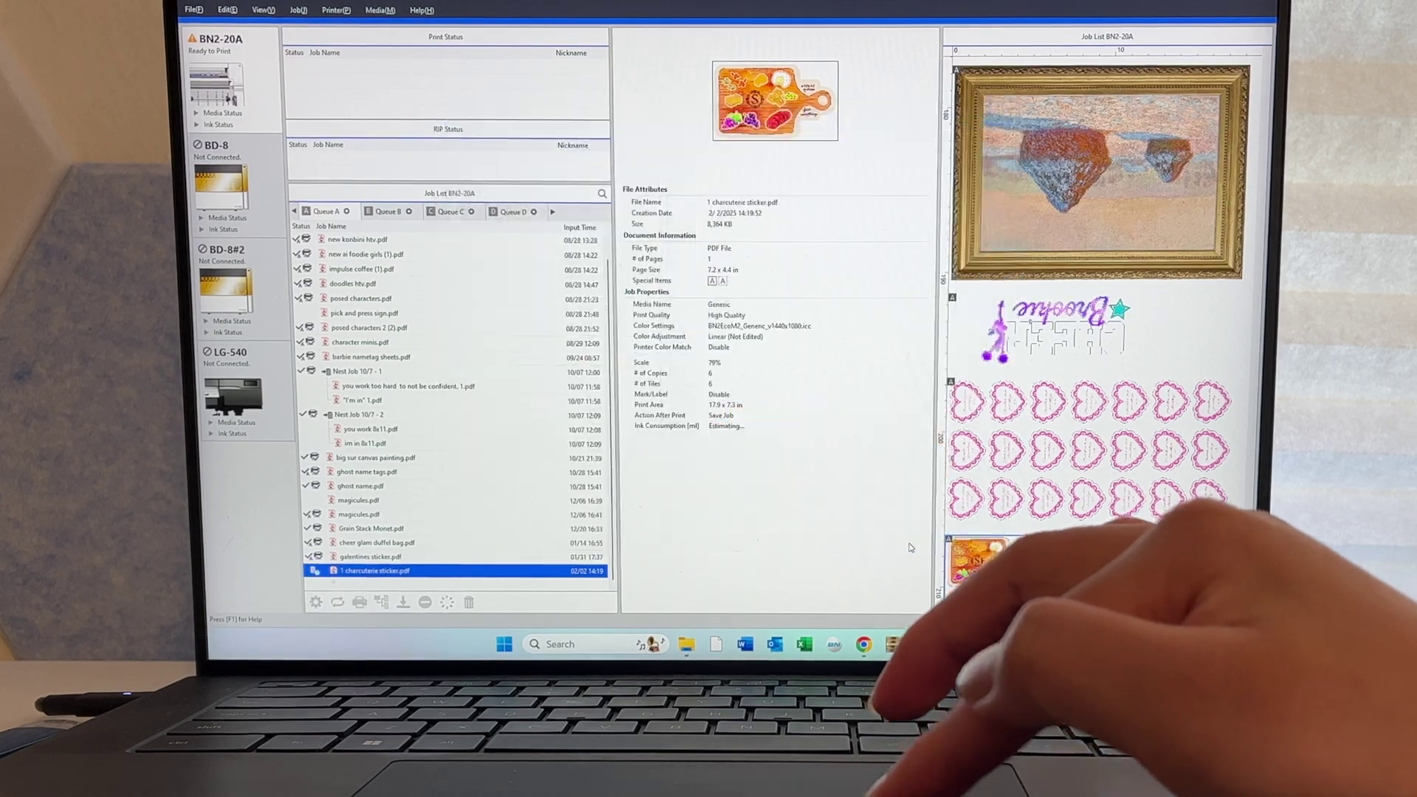